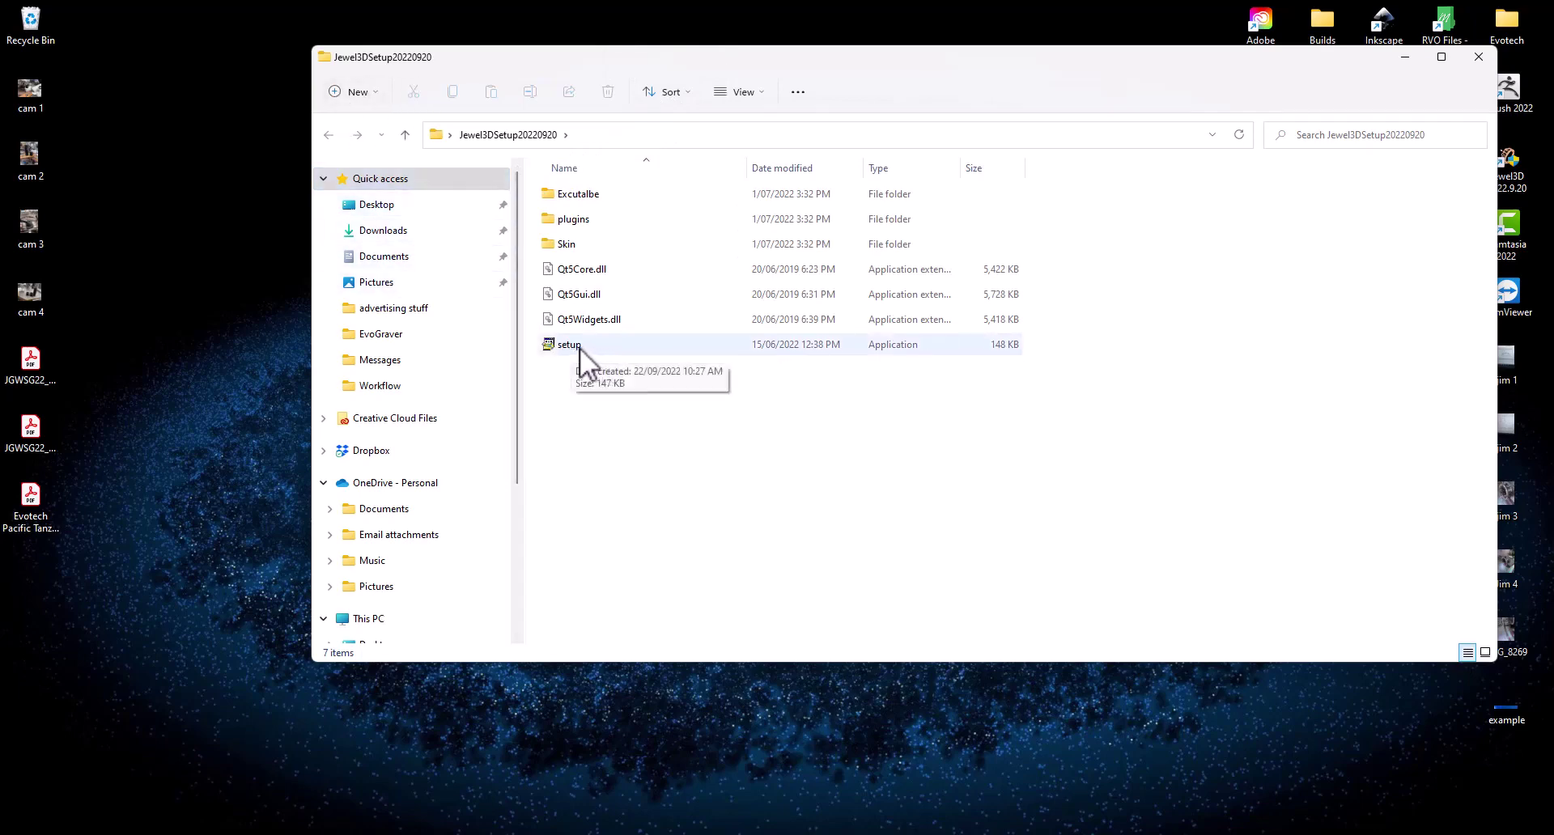
- Run setup from the Jewel3DSetup20220920 folder and start the installation with English as the language
click(579, 347)
double_click(580, 347)
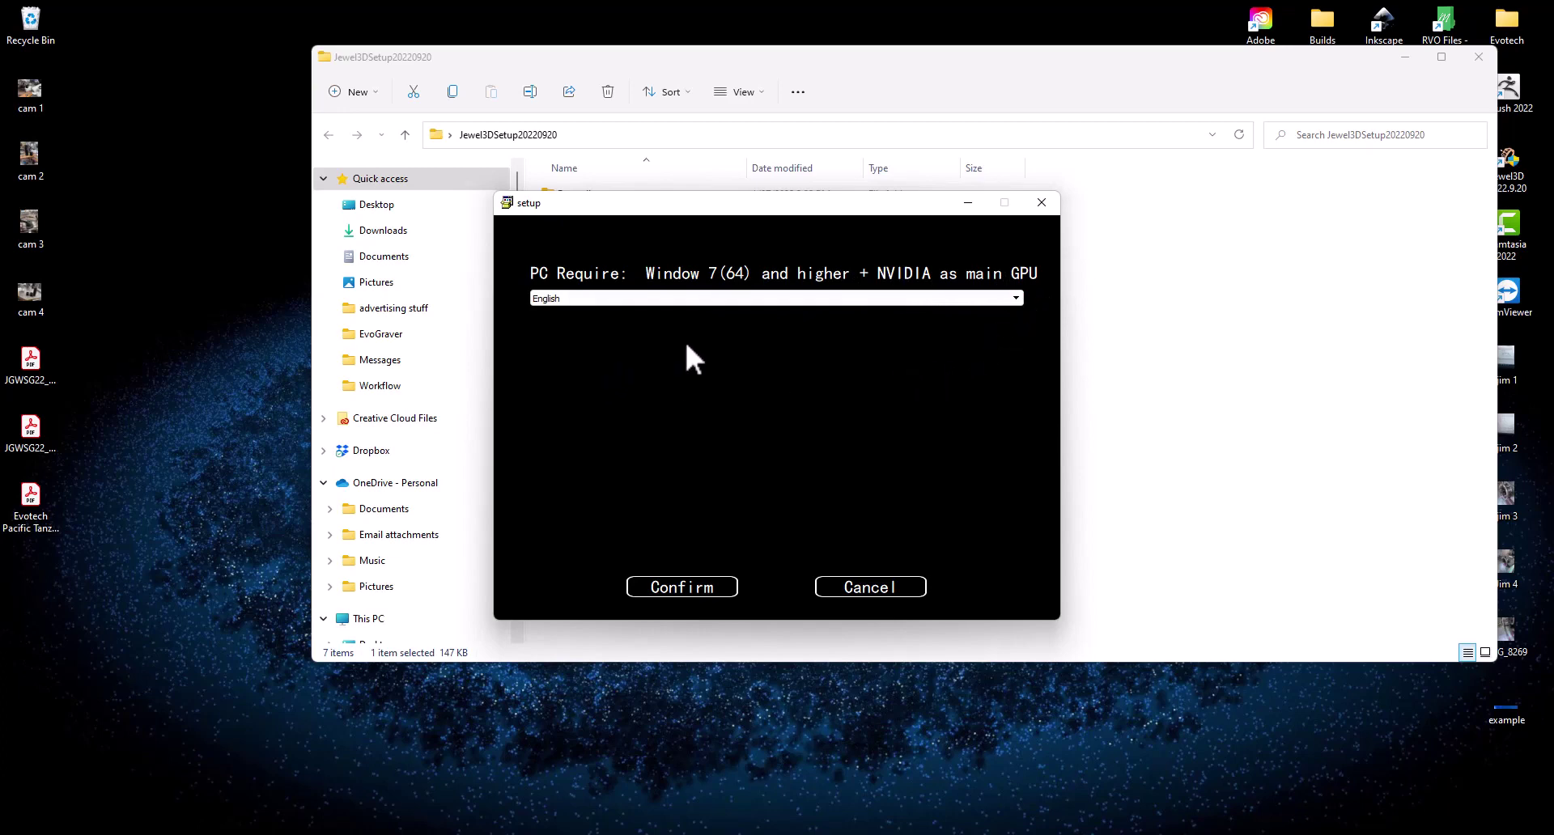
click(1017, 297)
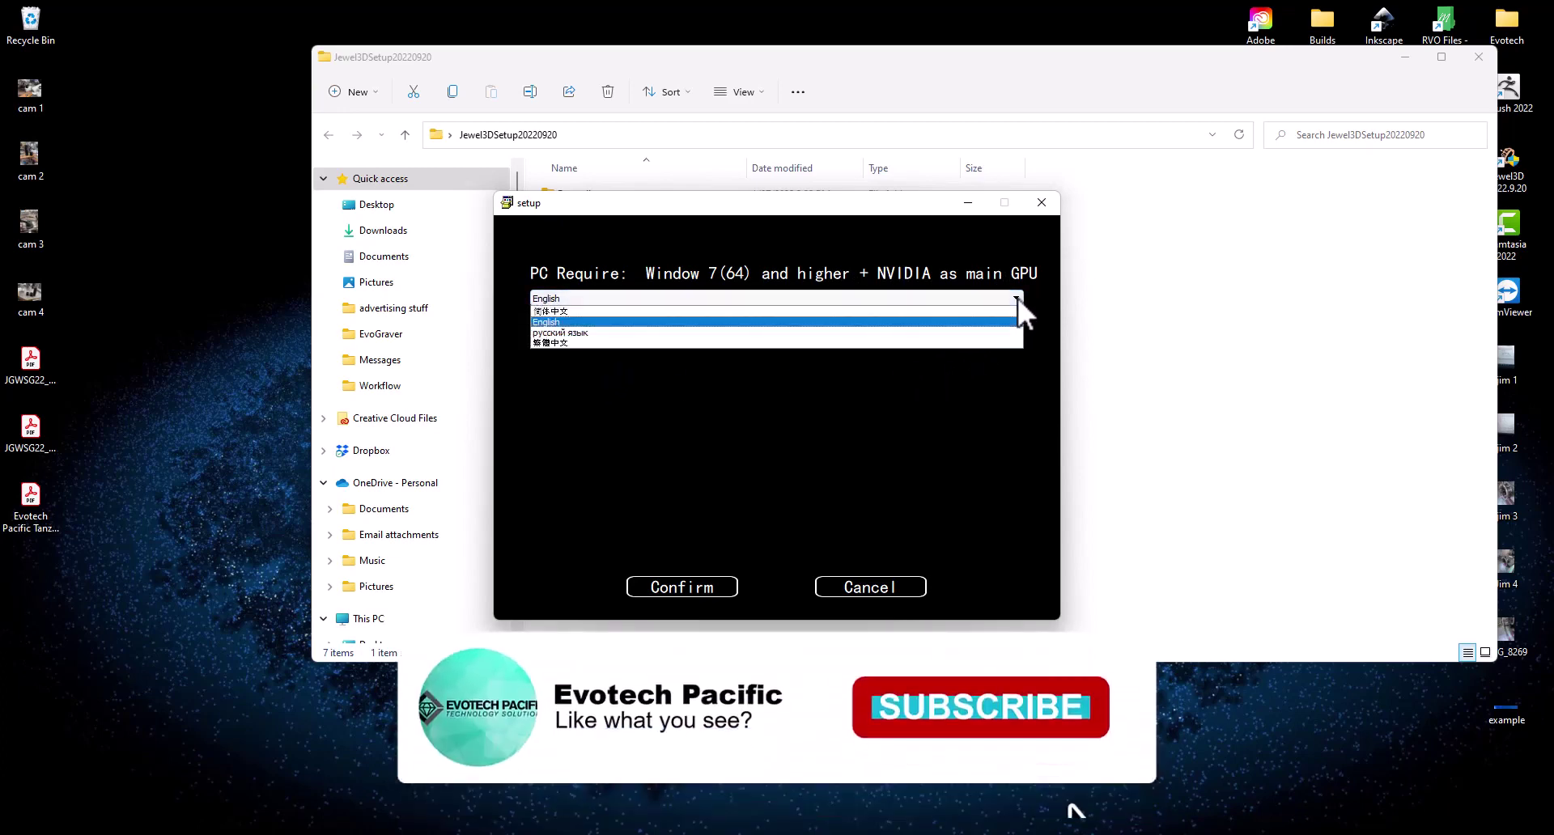
click(1016, 296)
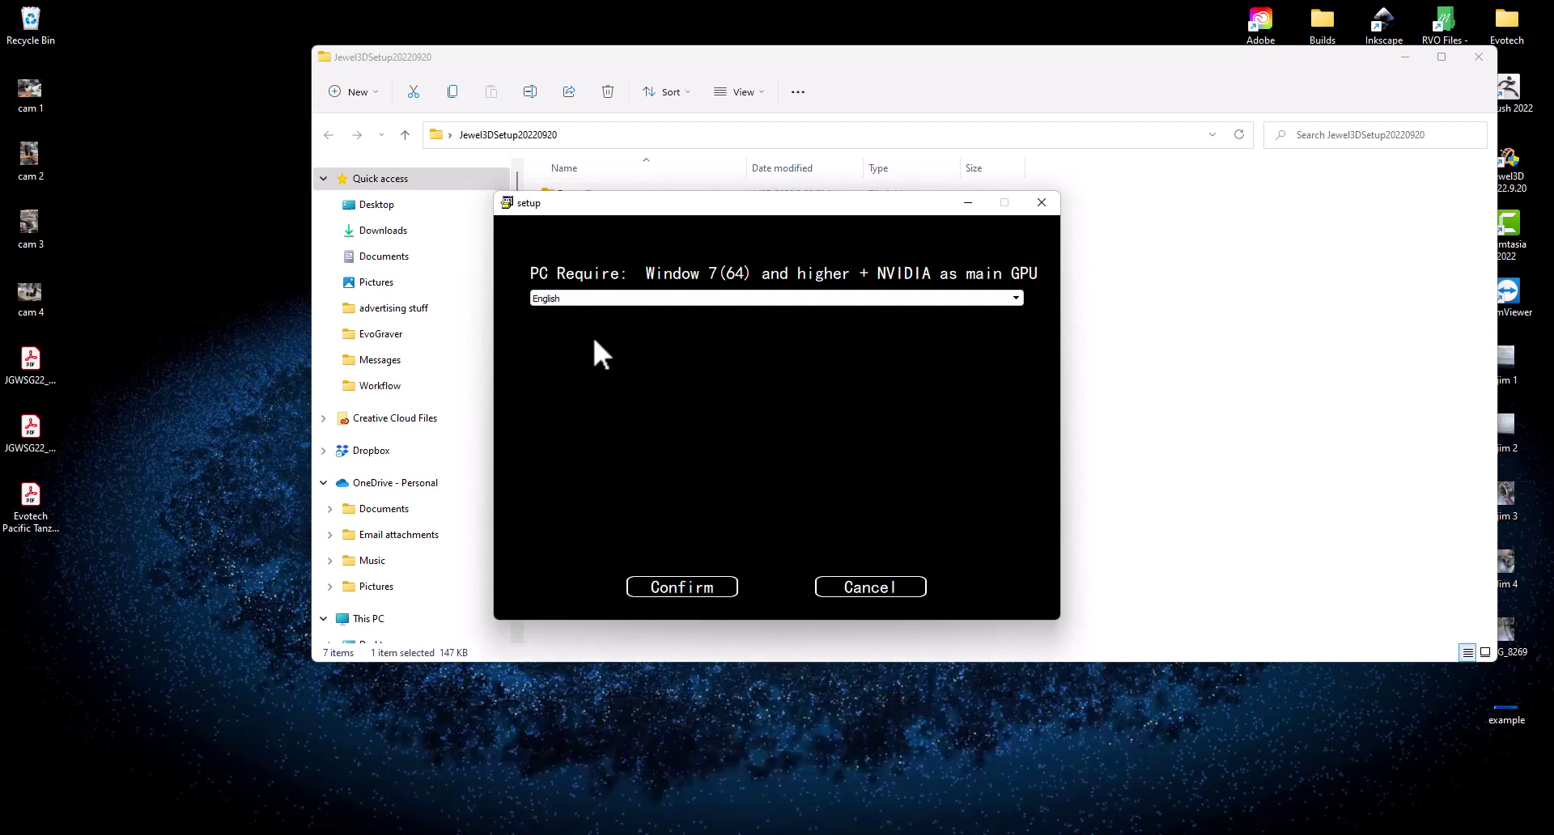
click(682, 587)
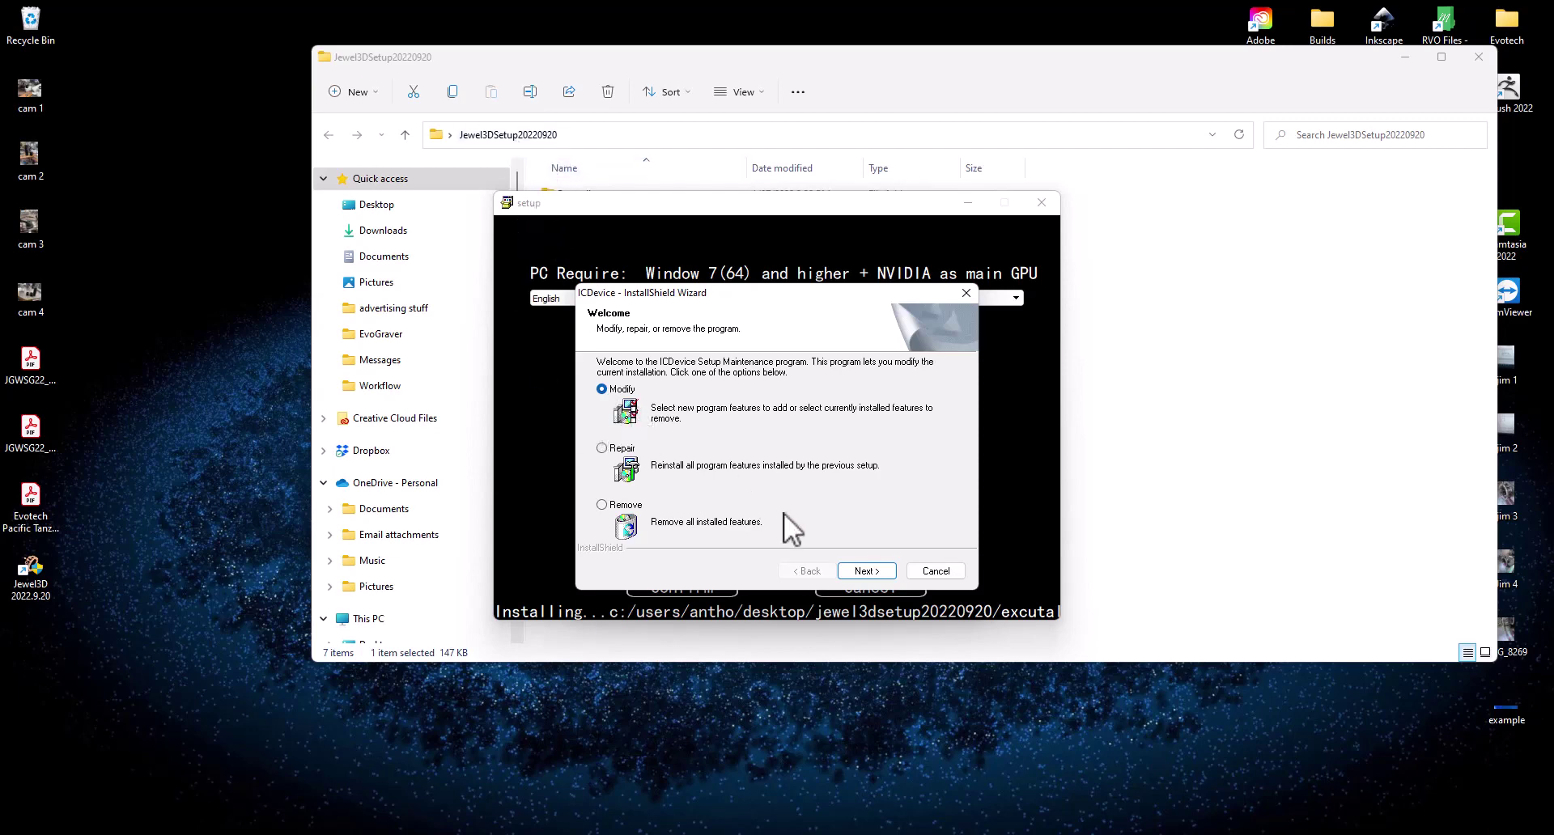
- Complete the ICDevice installation wizard with the Modify option and the uicDevice feature selected, and confirm the setup
click(866, 570)
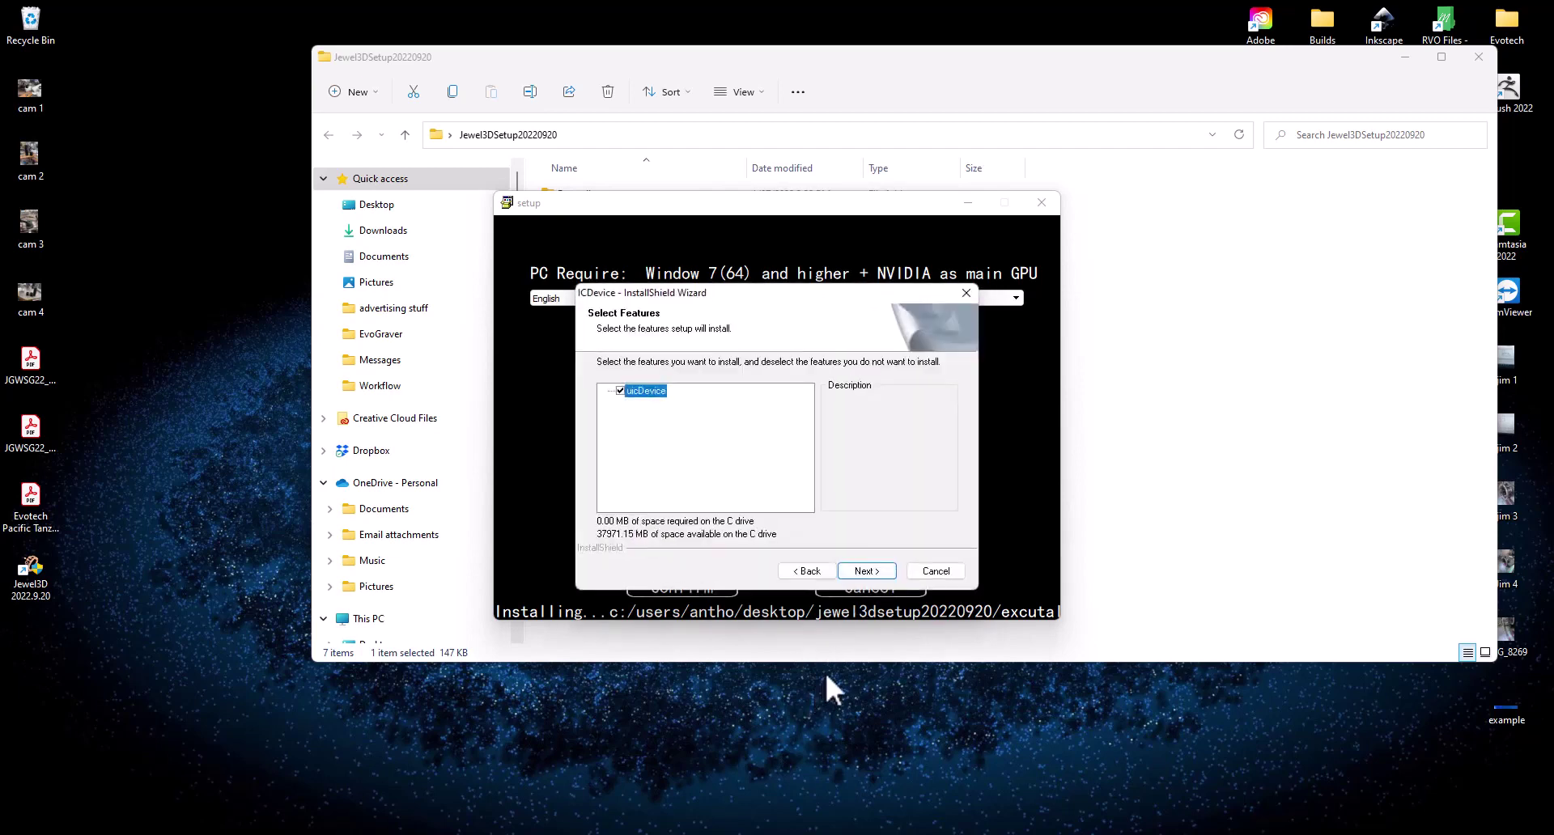
click(869, 570)
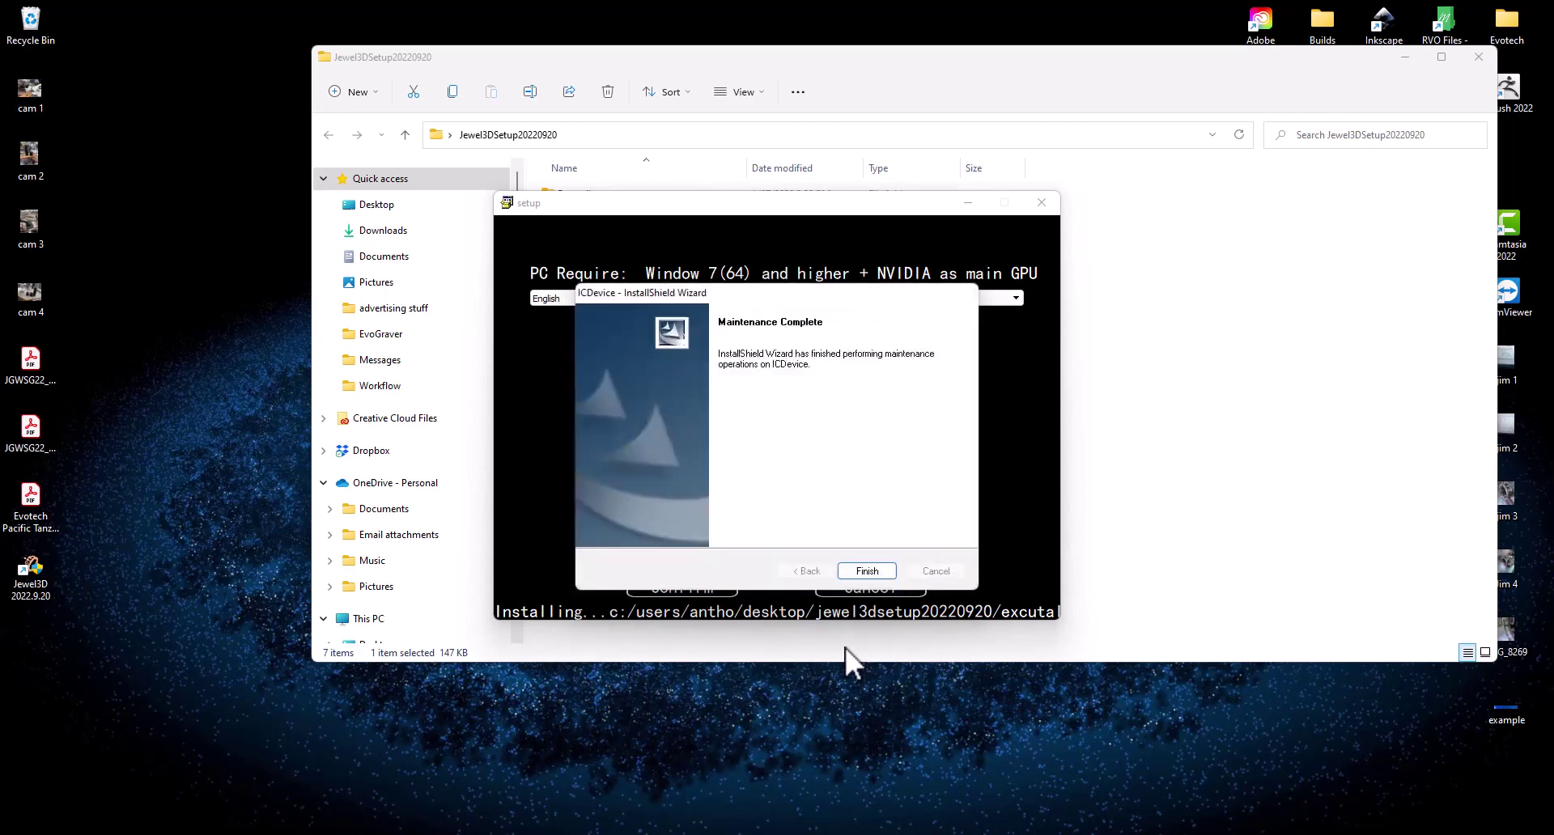
click(867, 571)
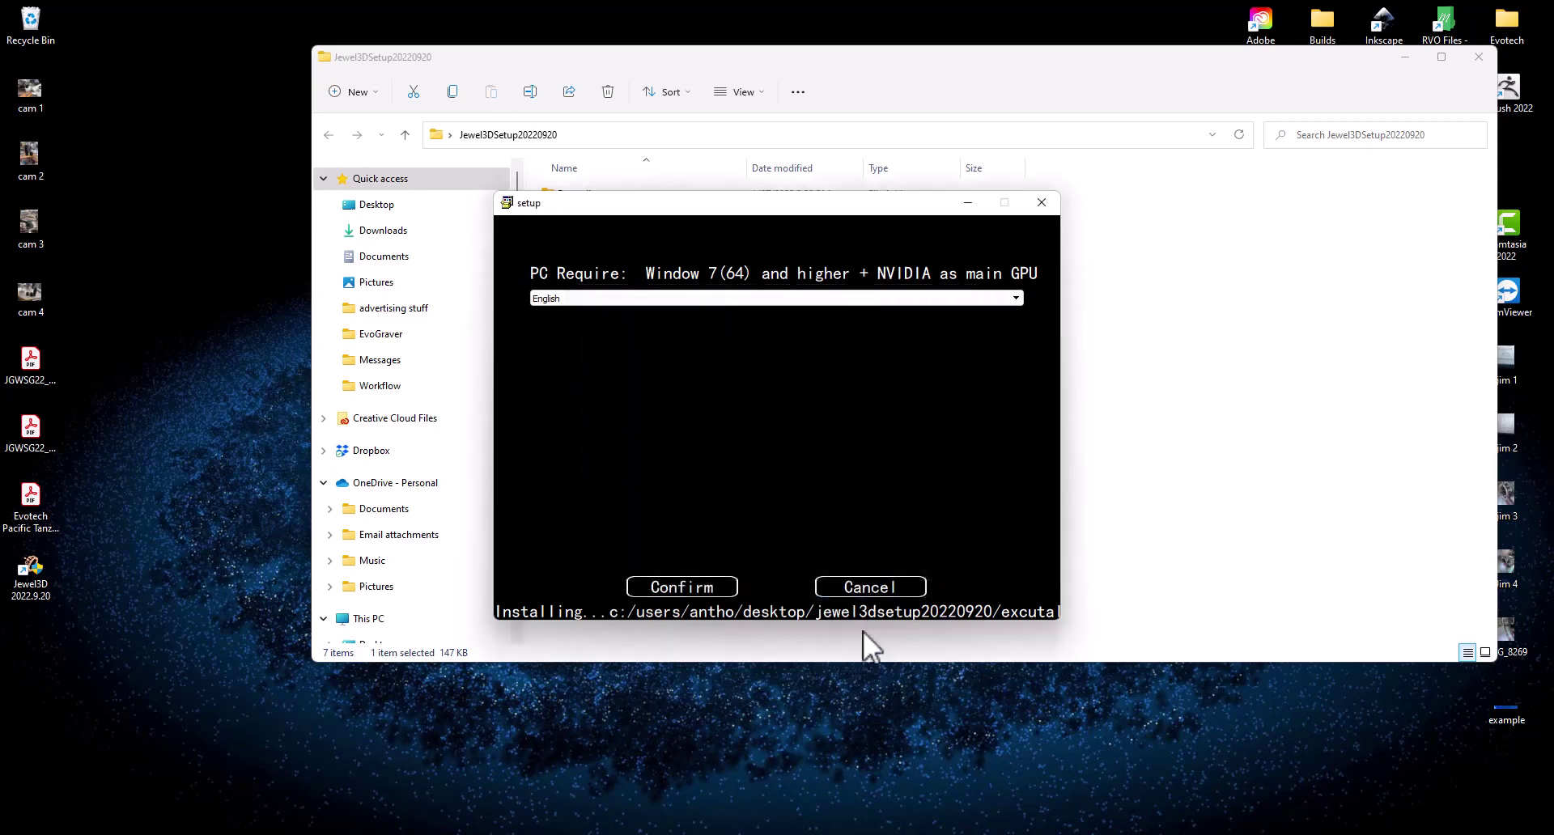
click(658, 579)
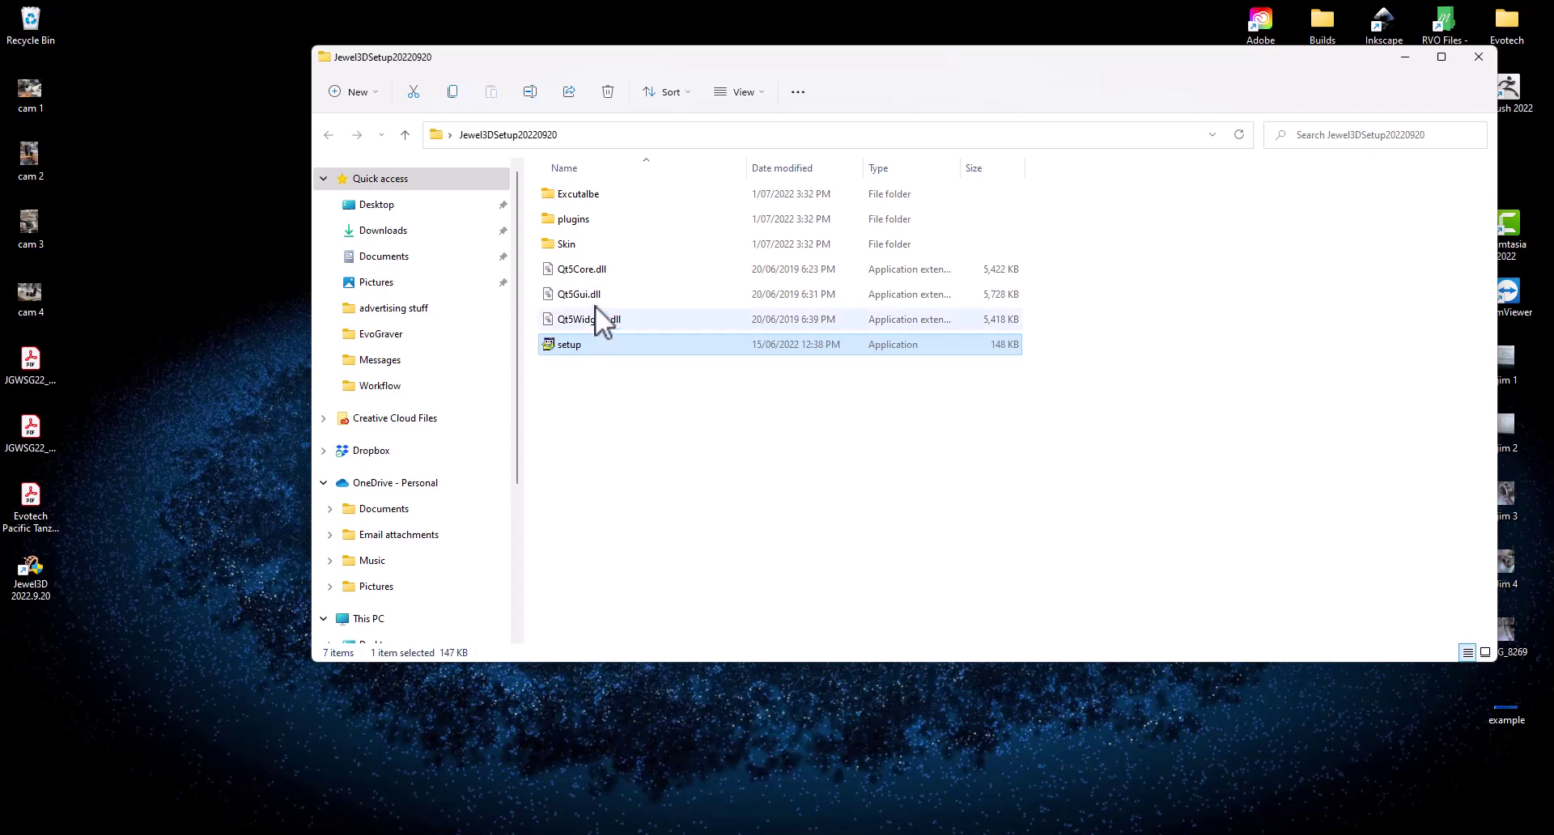
- Run driver_setup_x64 from the Excutalbe folder, complete its wizard with Modify and uicDevice selected, and close the folder window
double_click(599, 196)
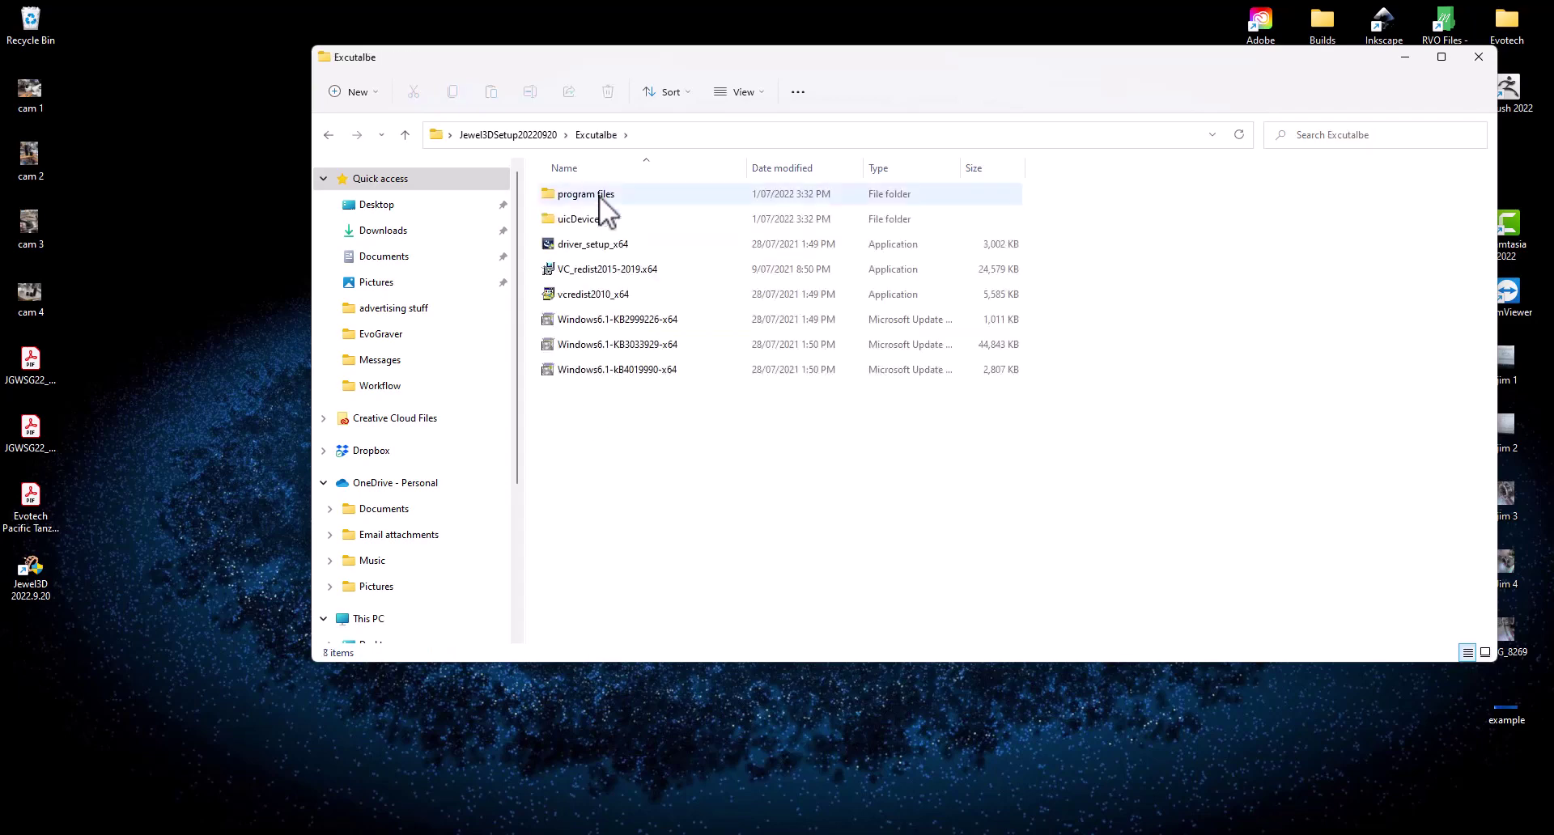
double_click(600, 246)
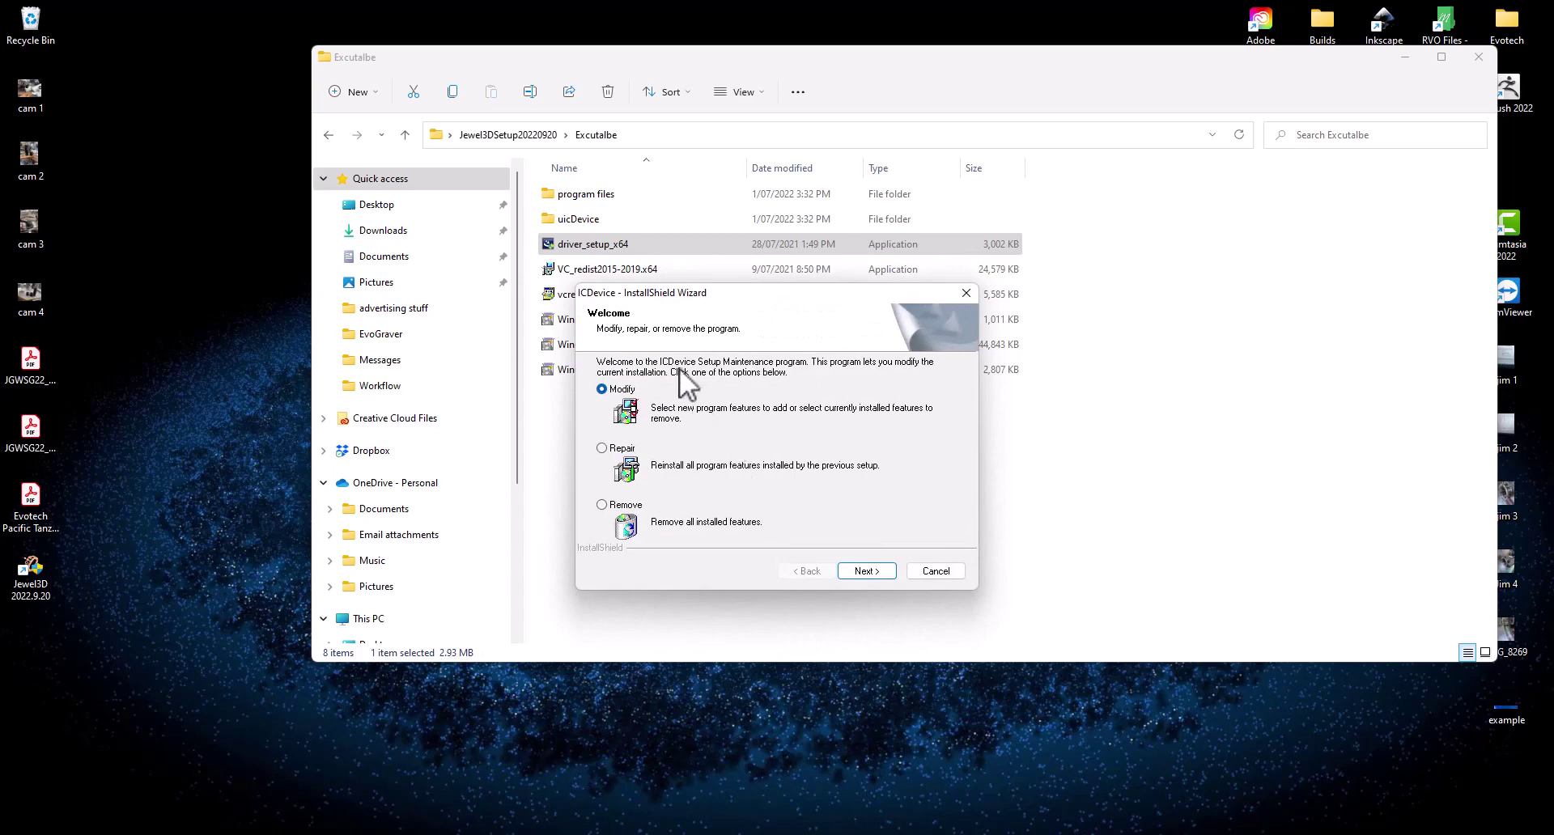
drag(741, 290, 907, 325)
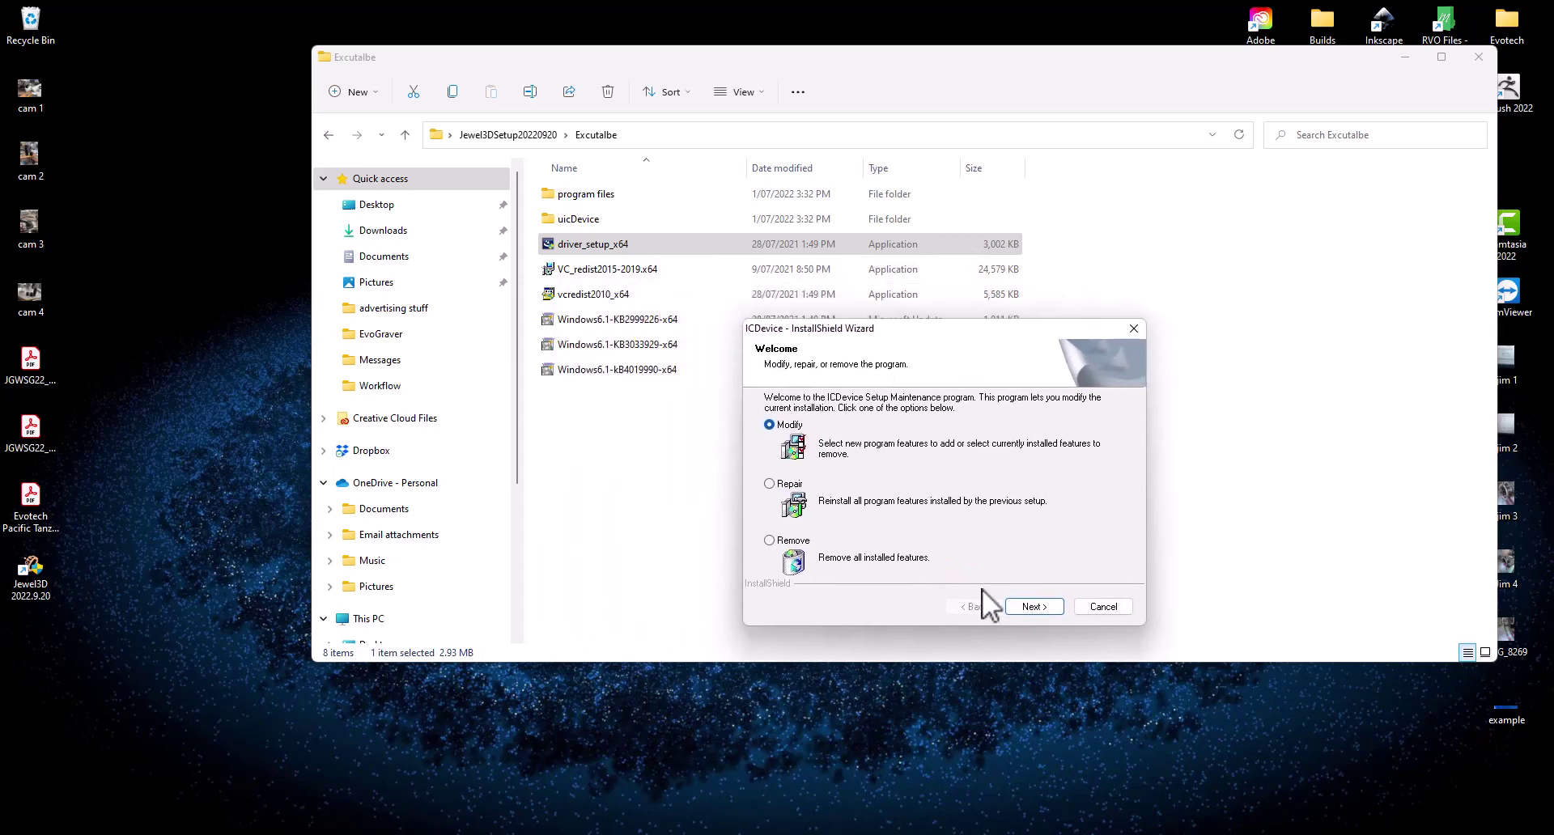
click(1038, 606)
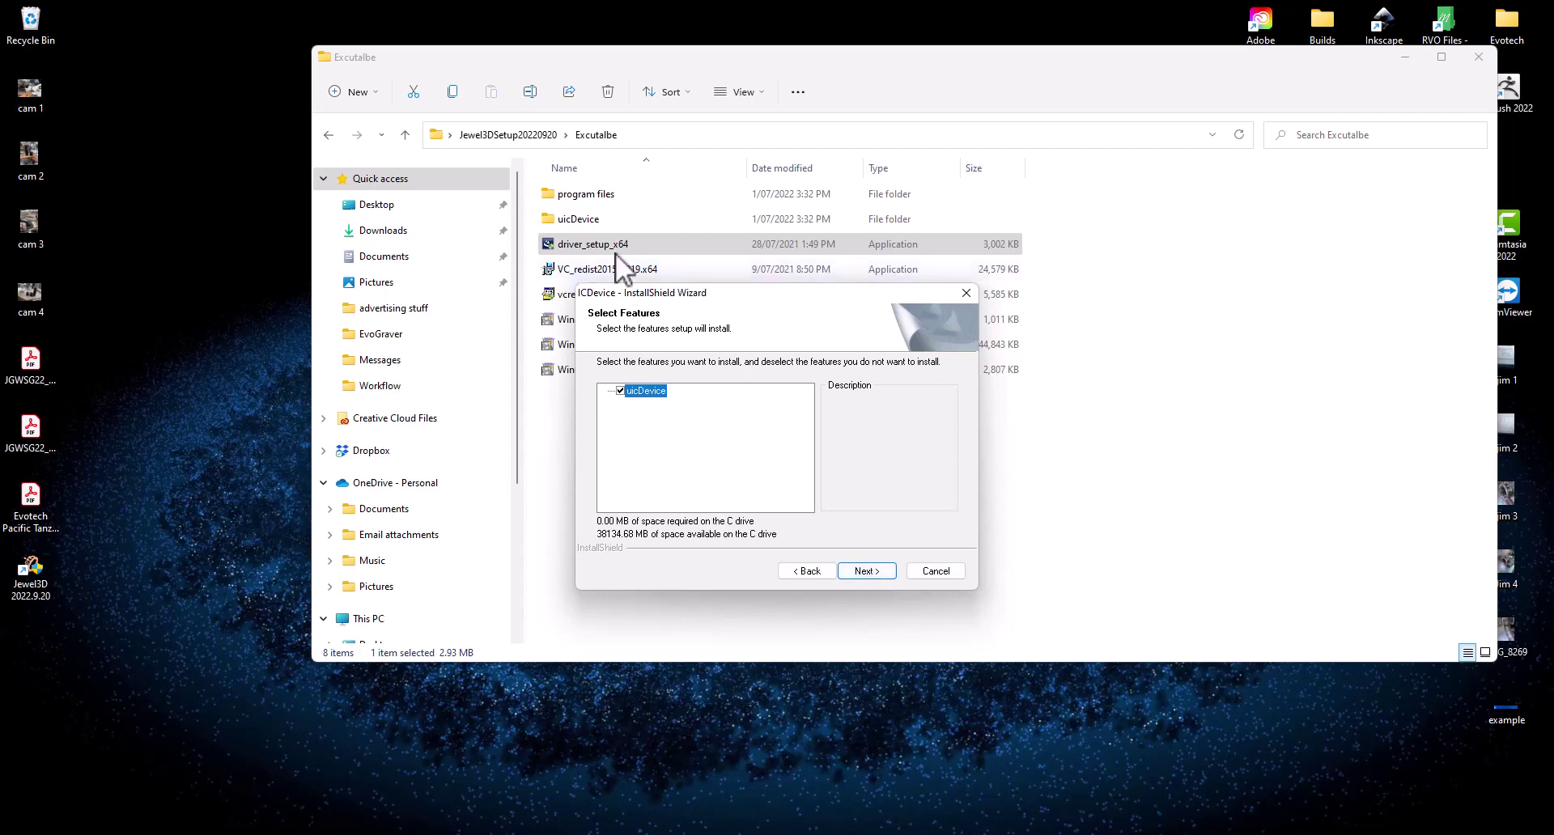
click(866, 571)
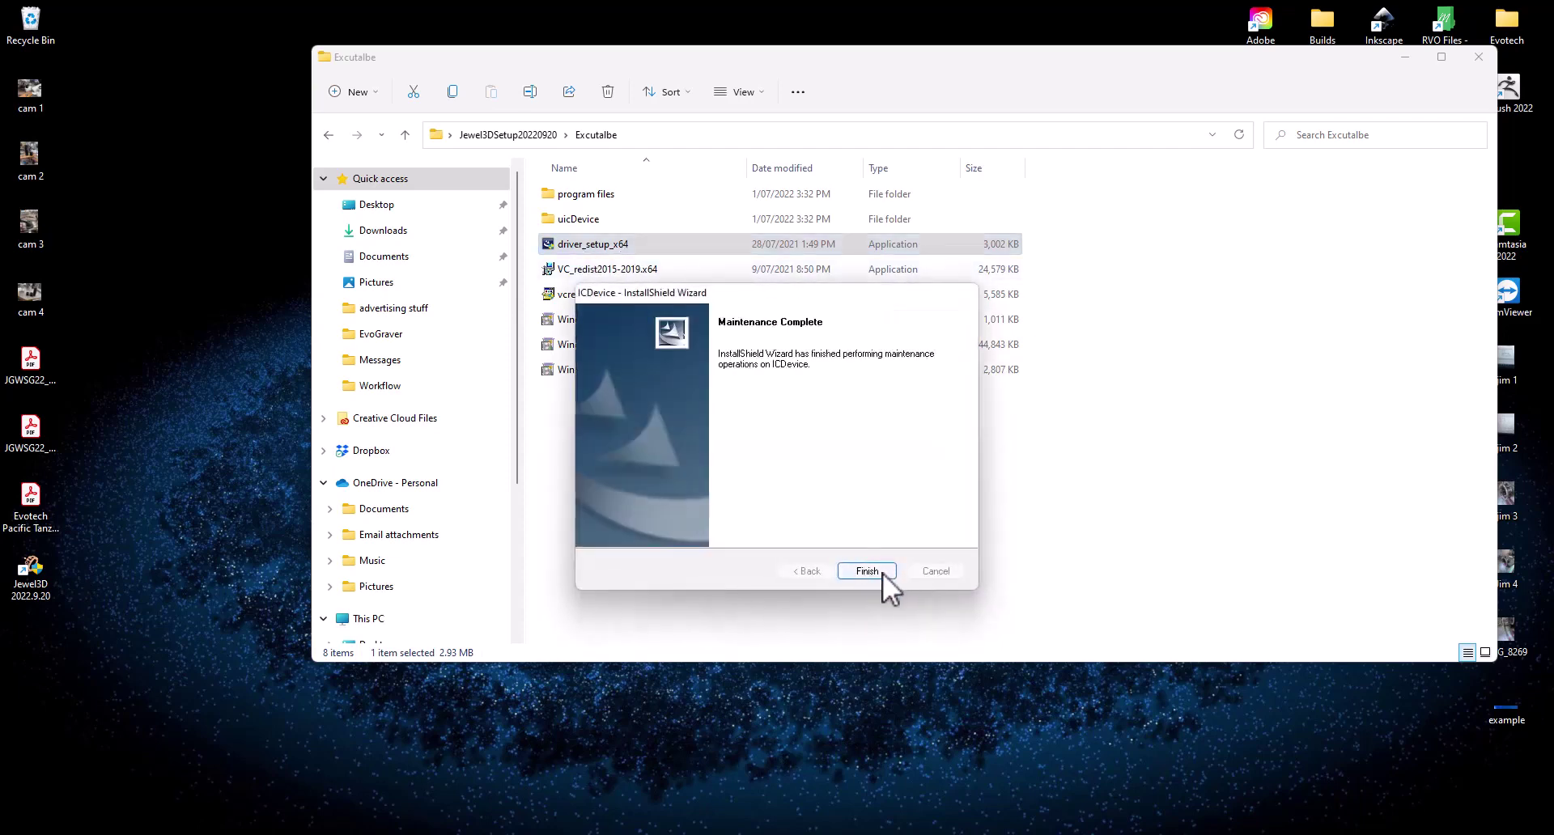
click(866, 570)
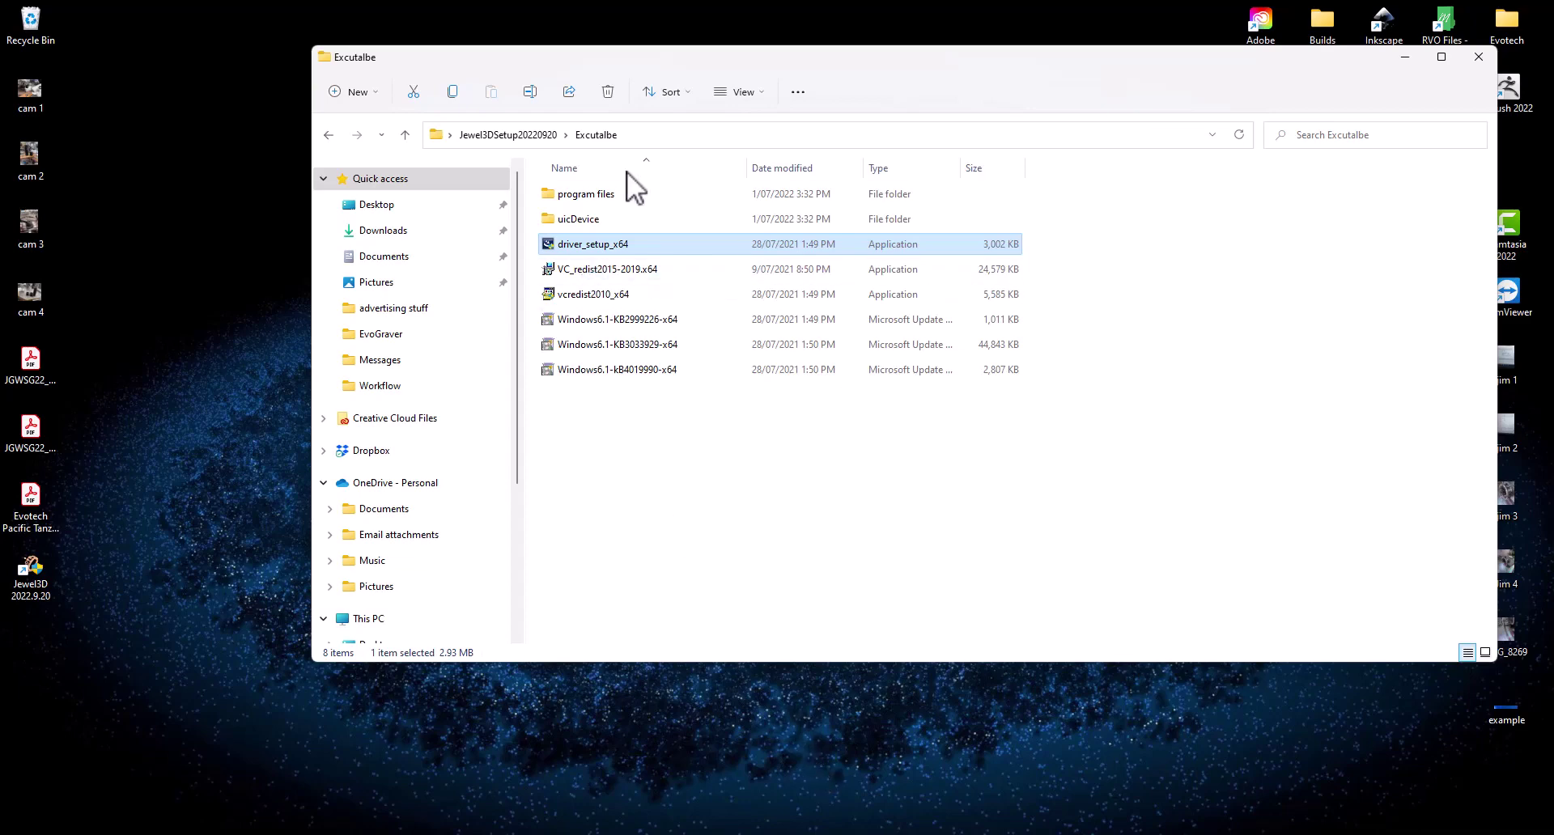
click(1477, 56)
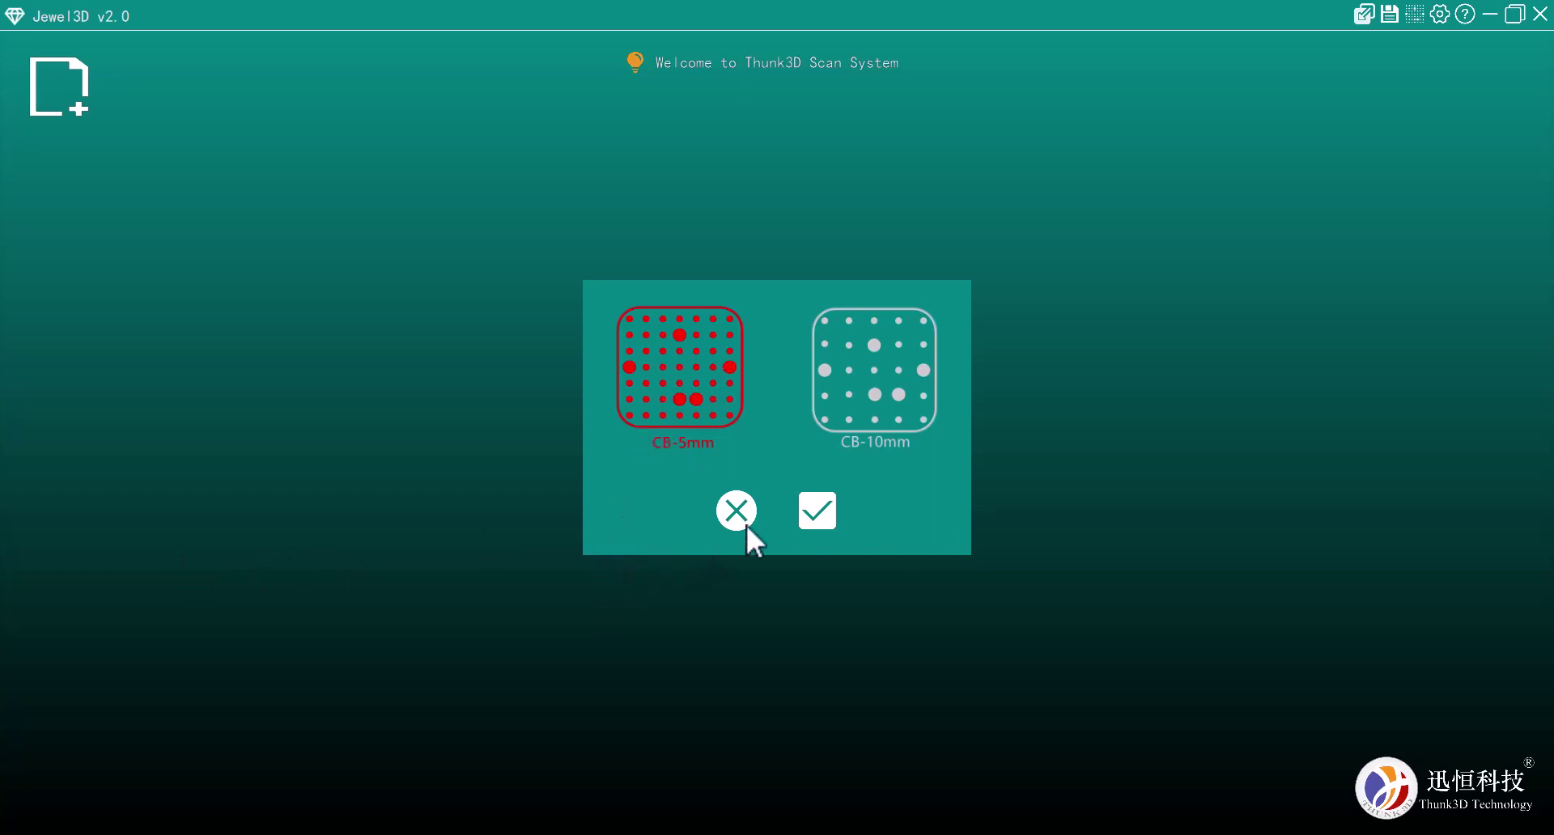
- In Jewel3D, calibrate the scanner with the CB-5mm plate, fine-tuning the camera brightness near its minimum, and accept the calibration
click(815, 511)
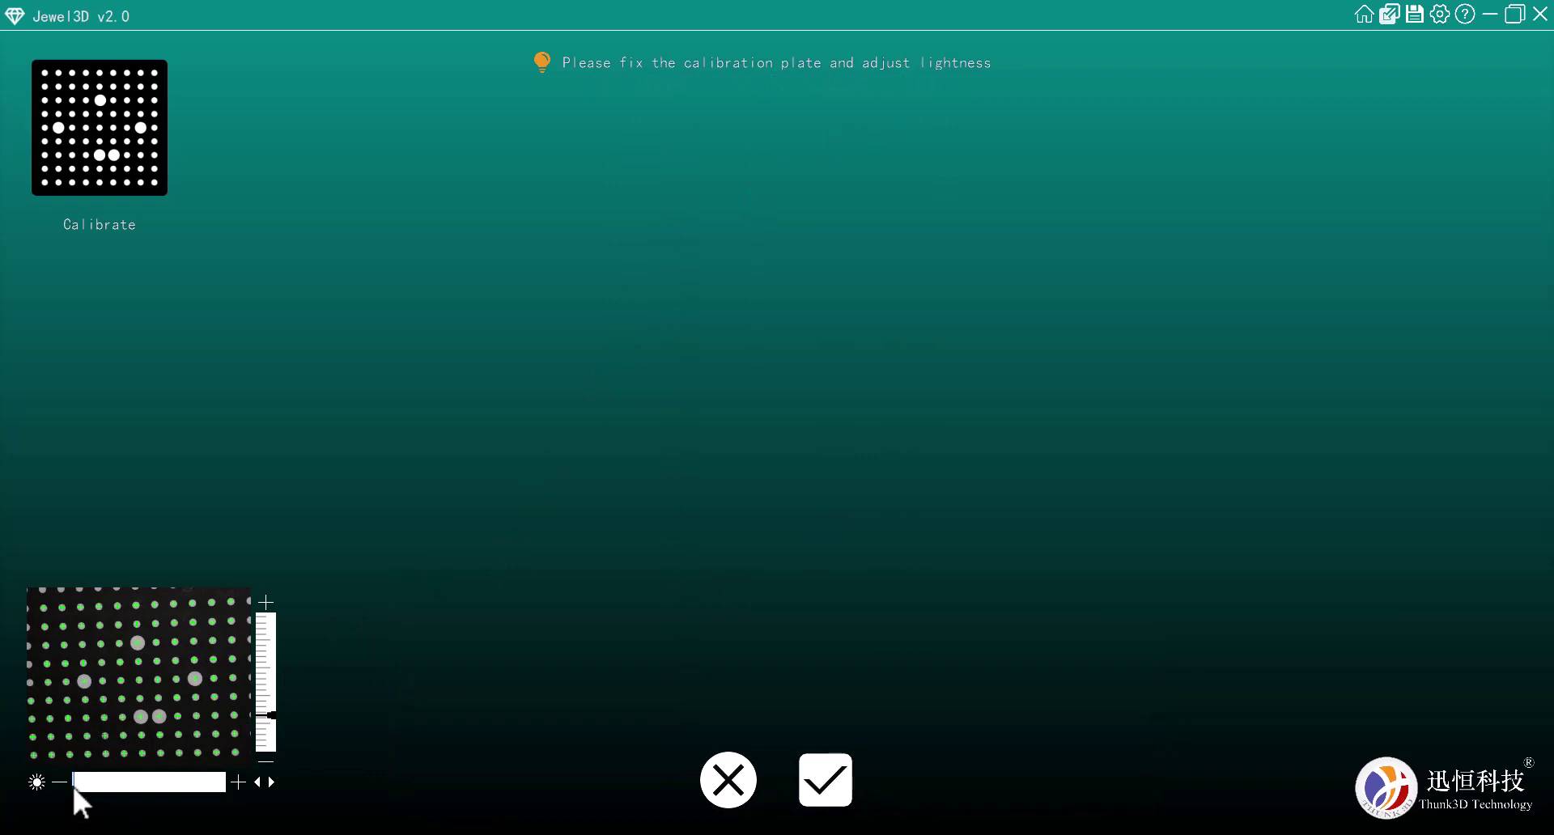
mouse_move(79, 784)
mouse_down()
mouse_move(104, 784)
mouse_move(76, 783)
mouse_up()
click(824, 779)
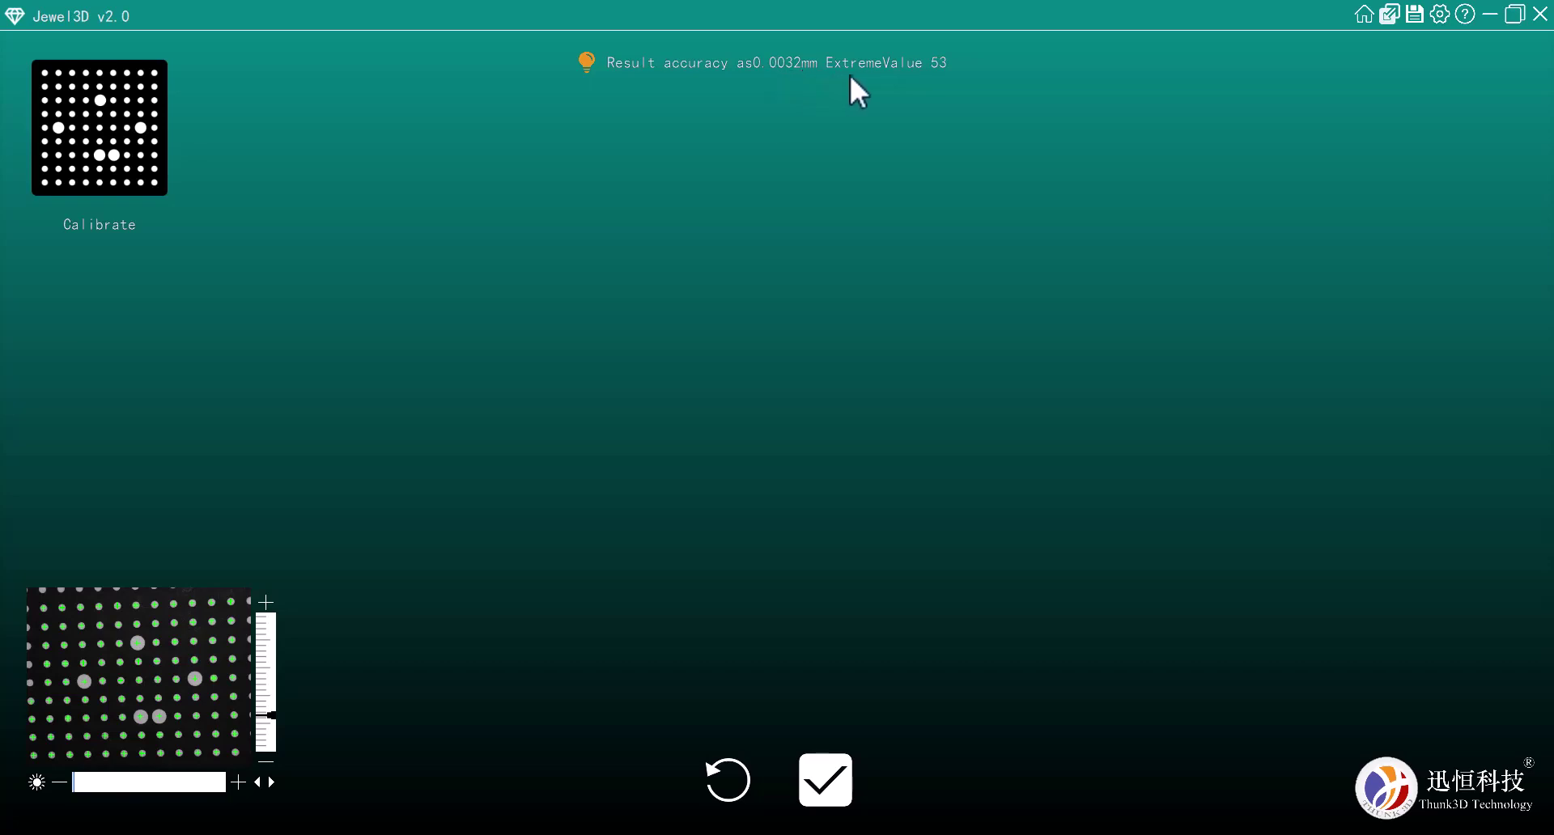
click(815, 780)
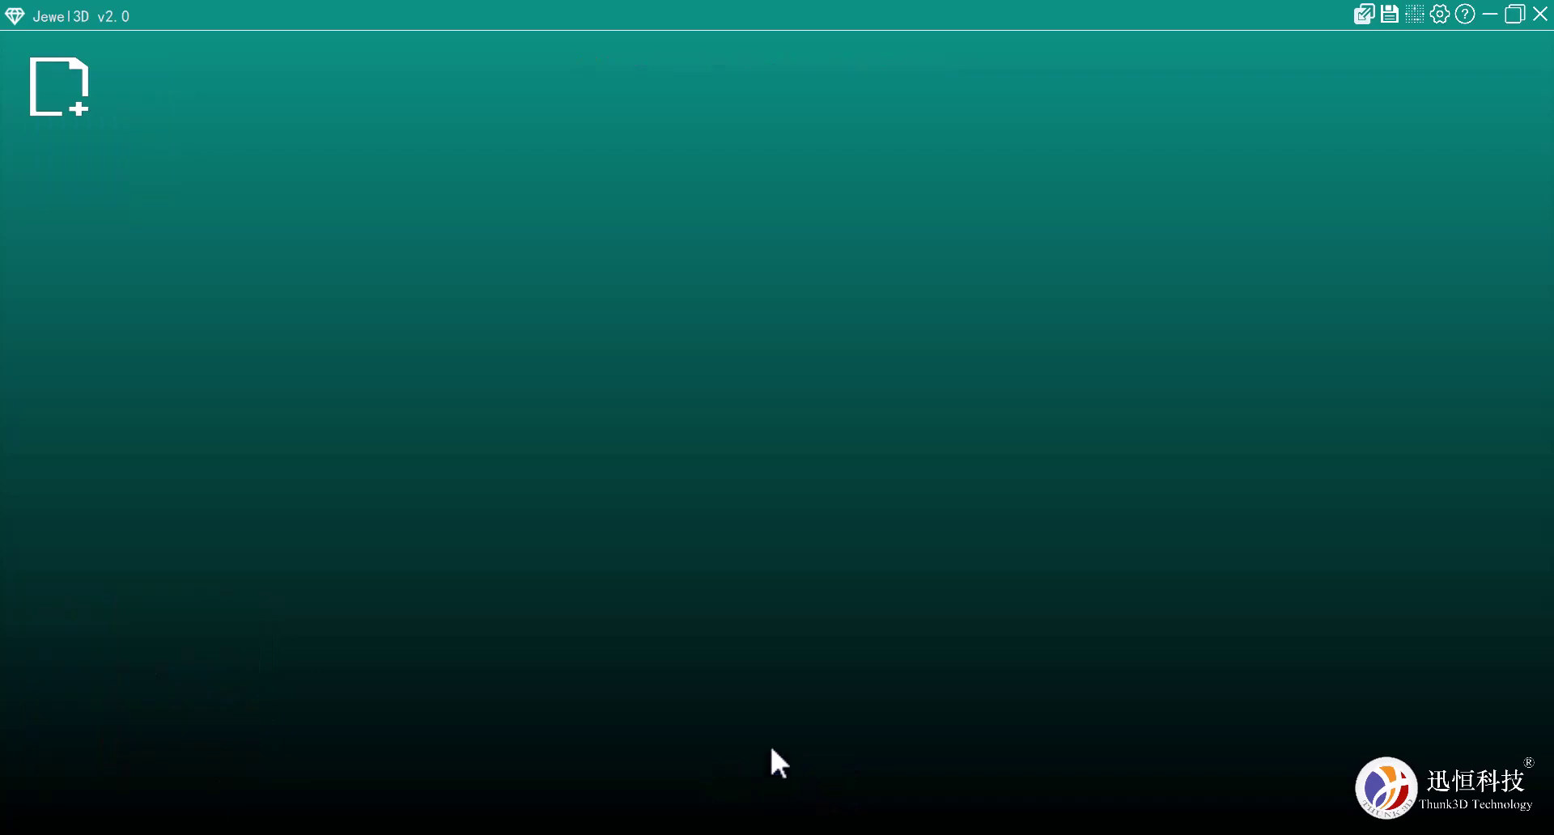
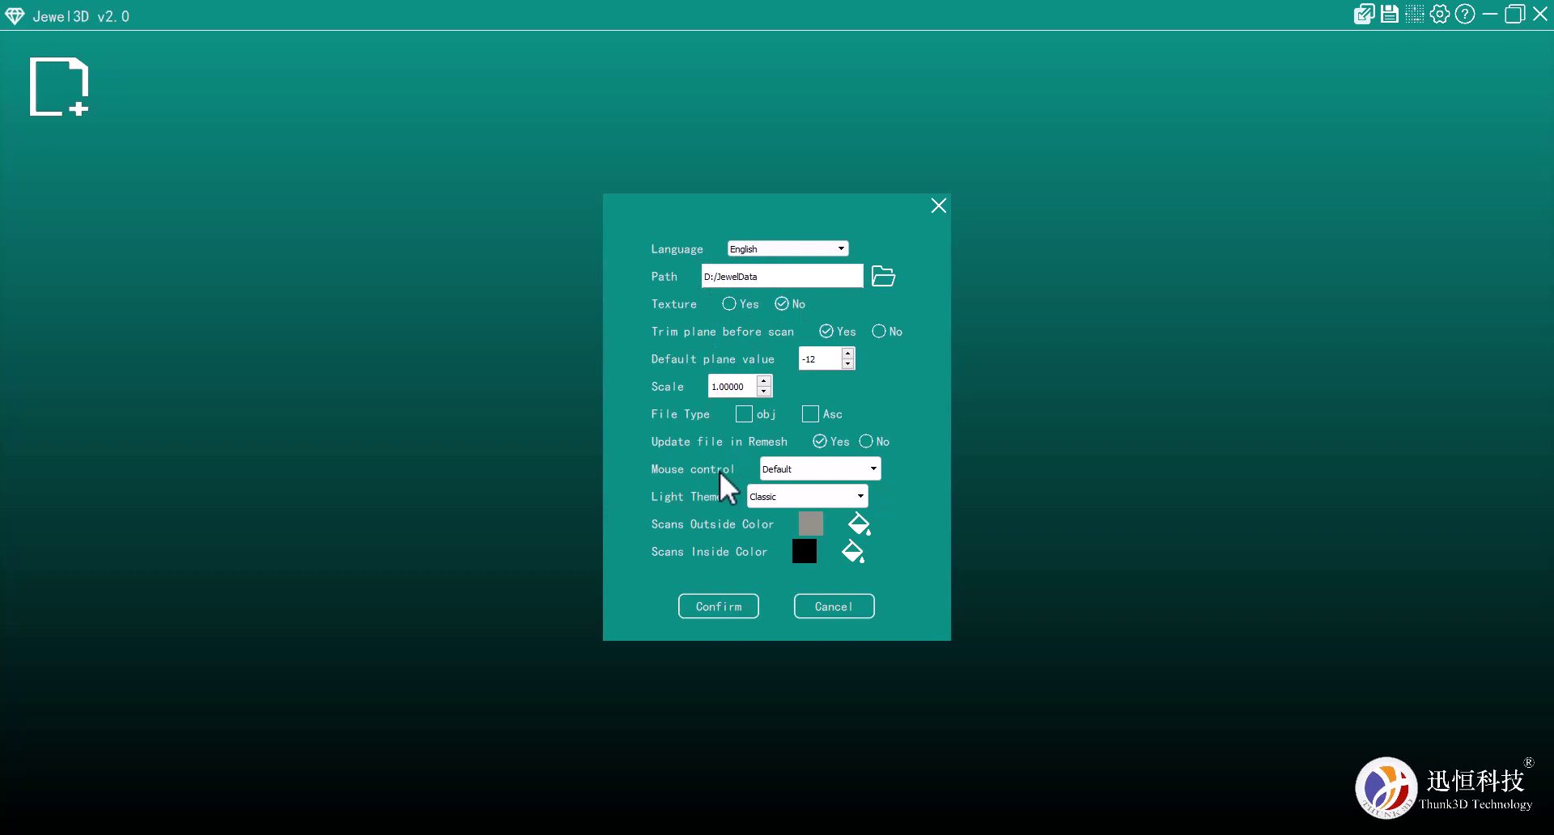
- Examine the Mouse control and Light Theme options without saving the settings, and view the software version information
click(872, 469)
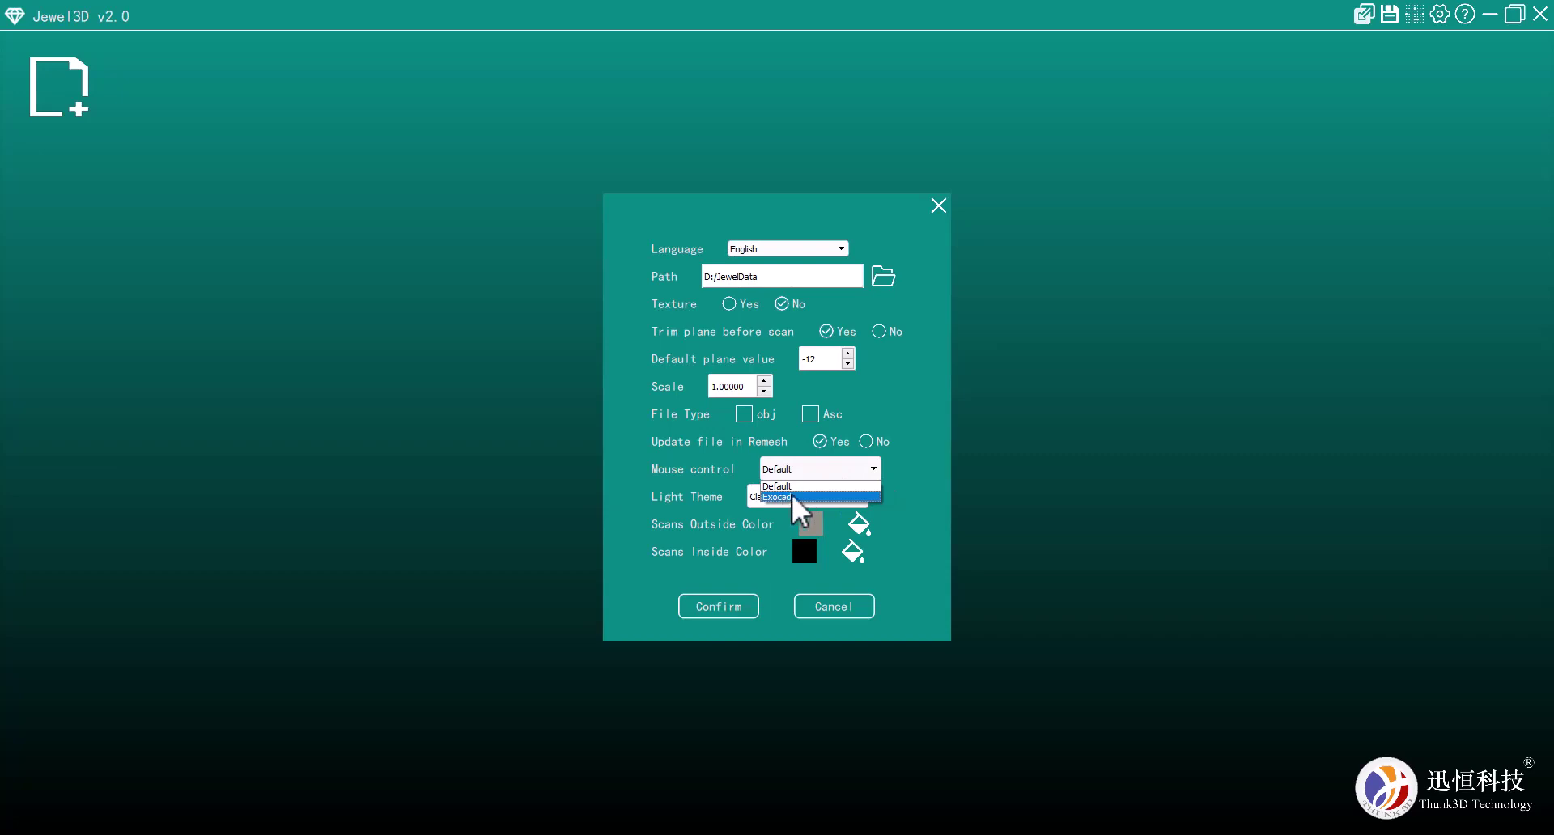
click(873, 469)
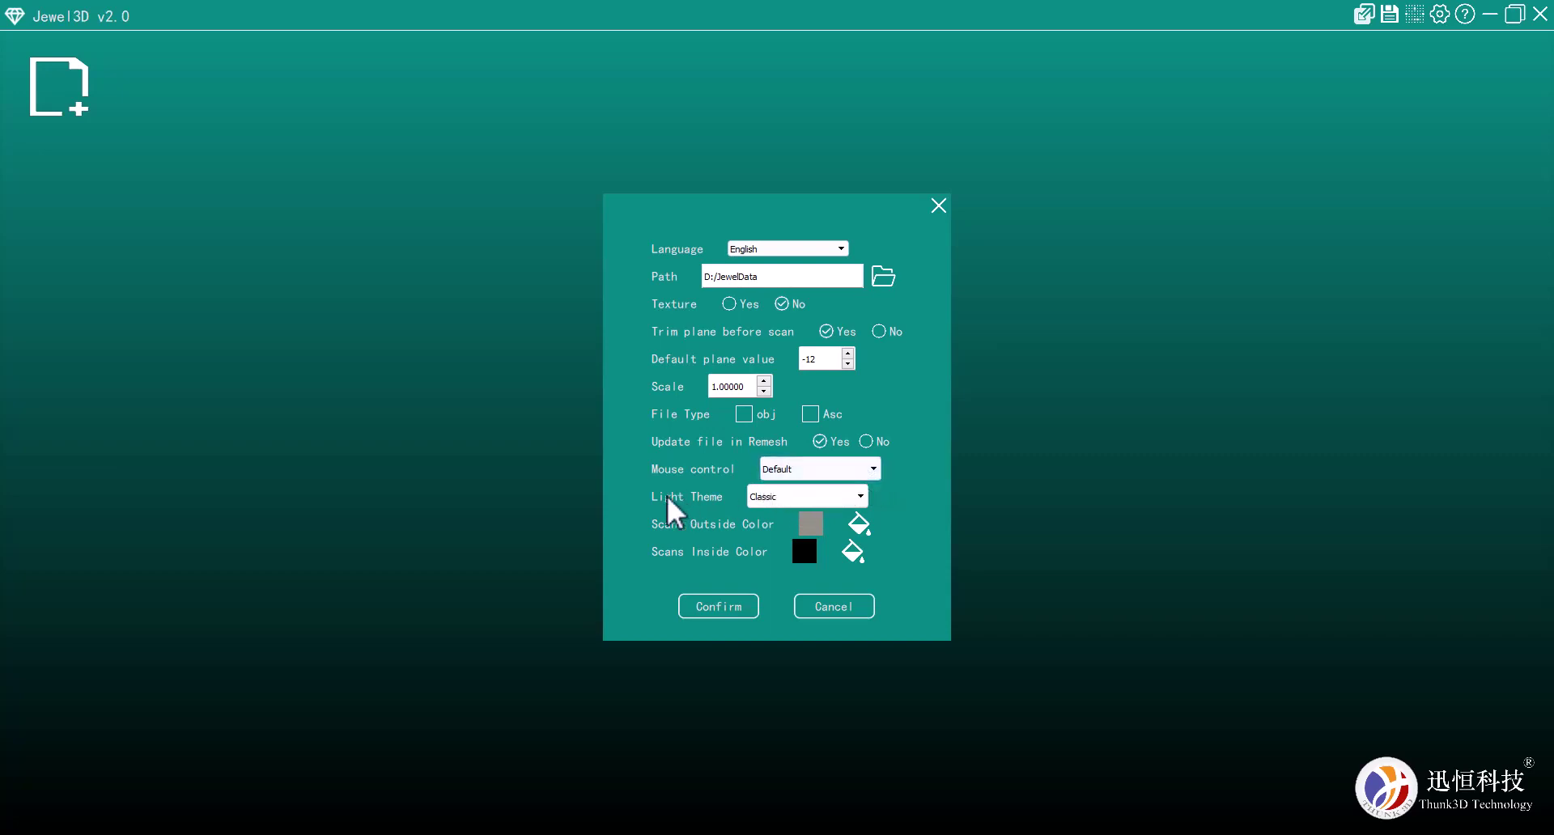
click(859, 497)
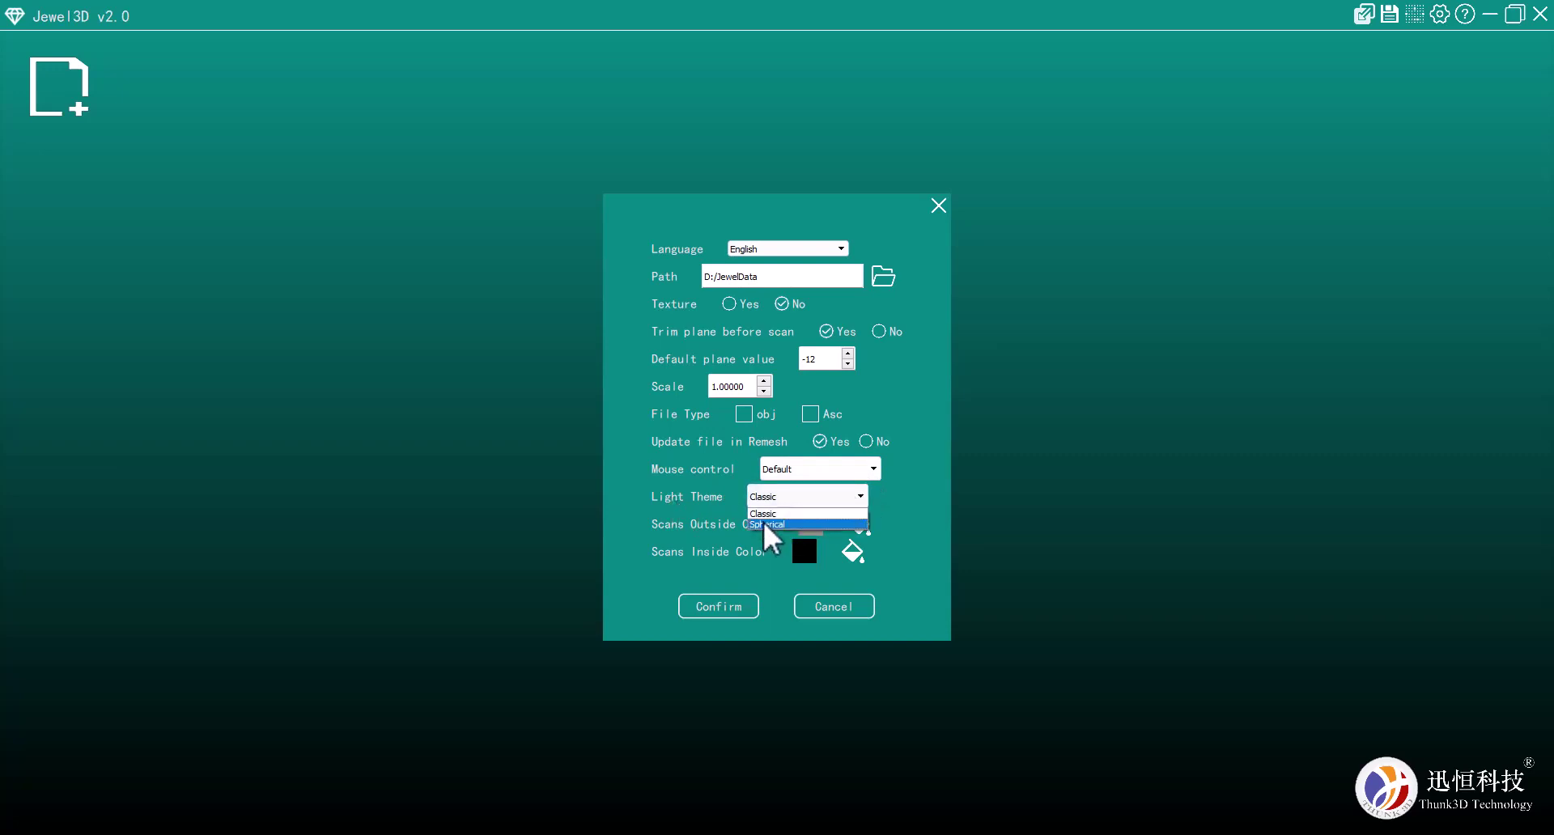
click(766, 534)
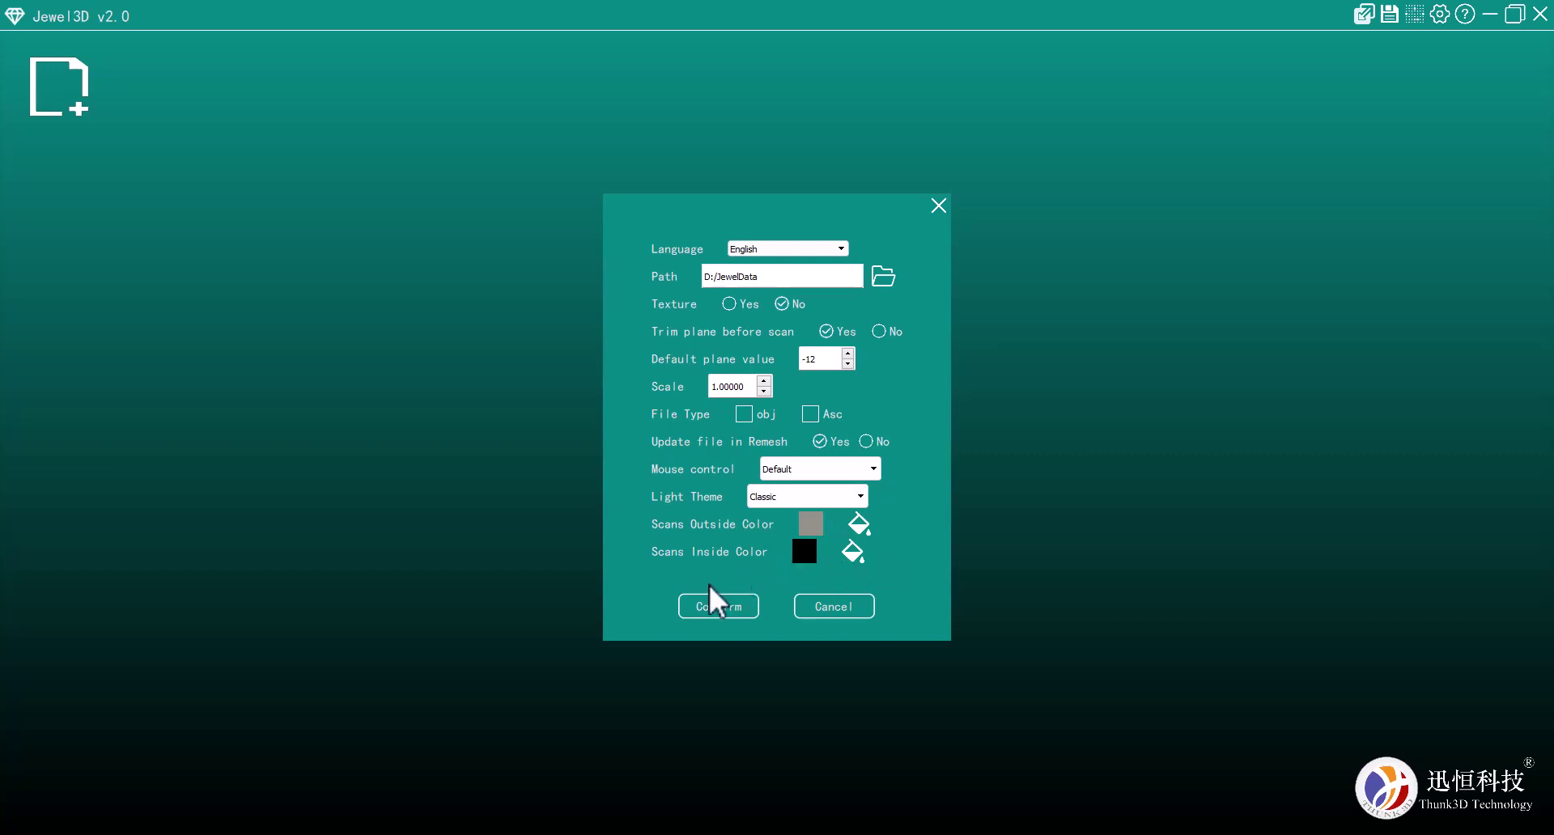
click(831, 612)
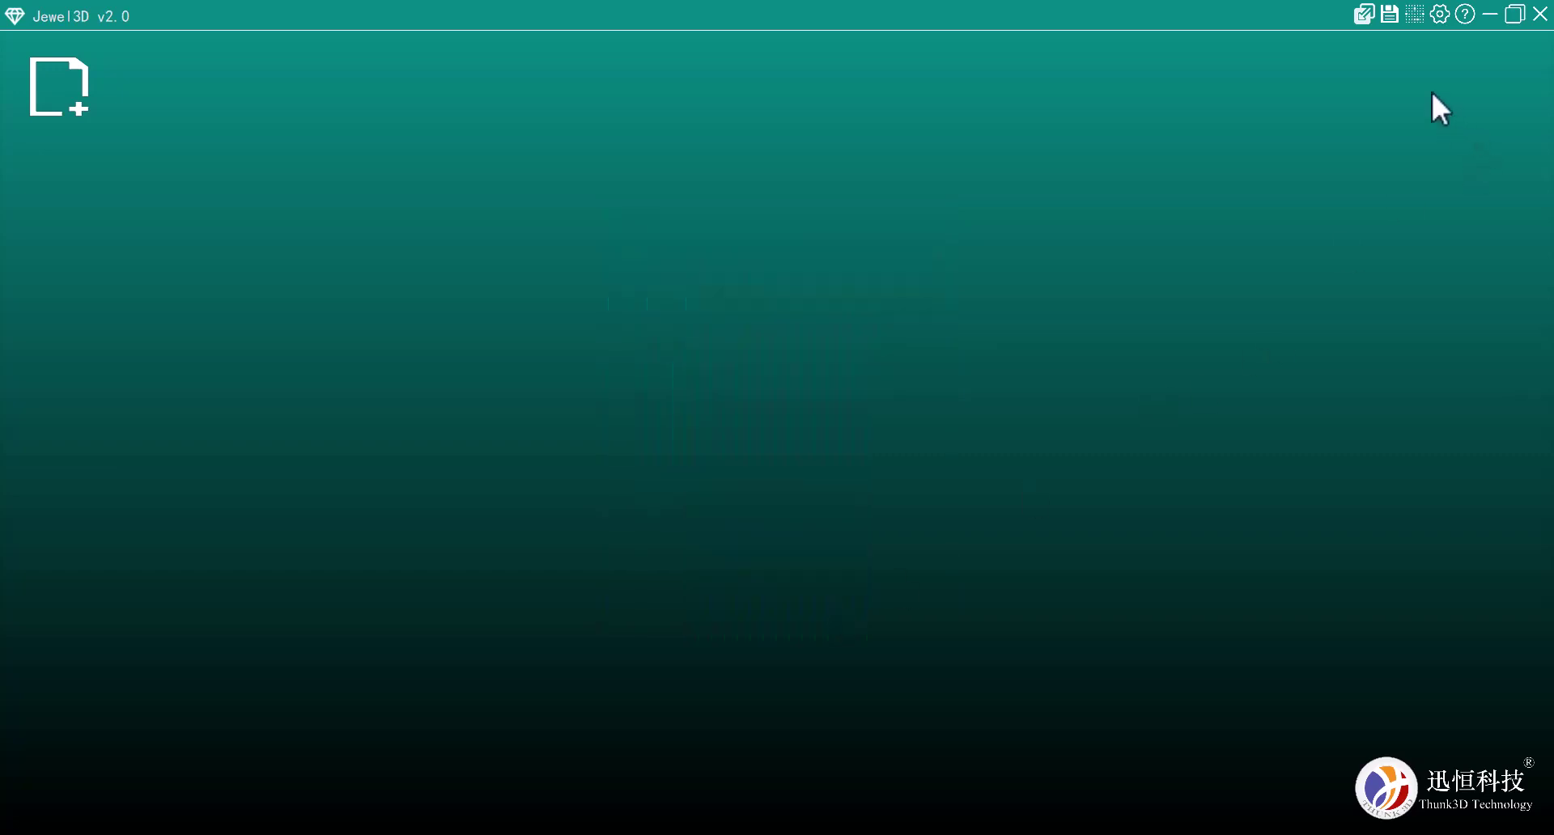
click(1465, 15)
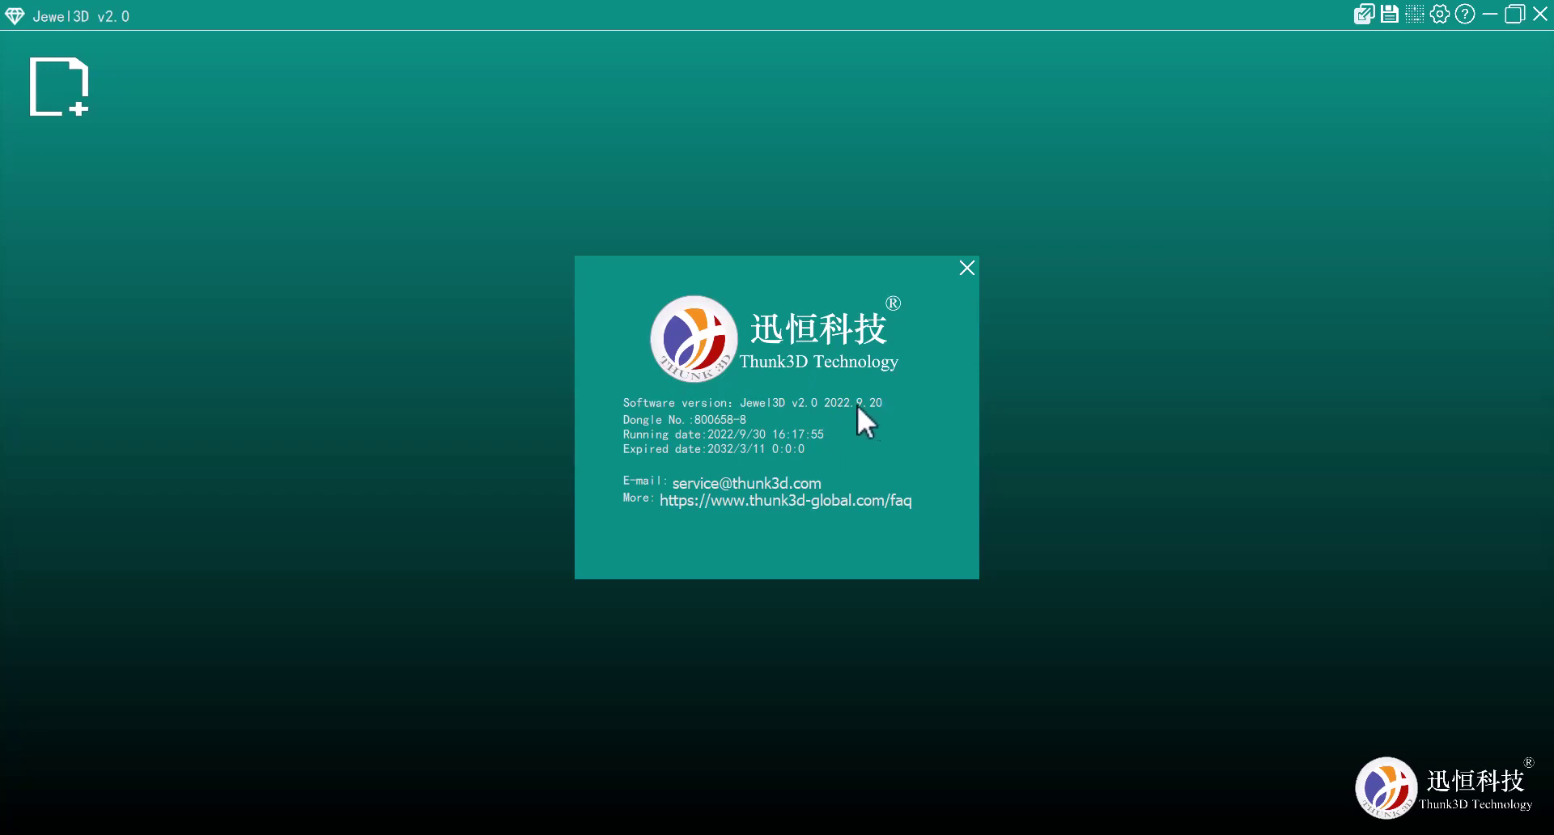
click(967, 268)
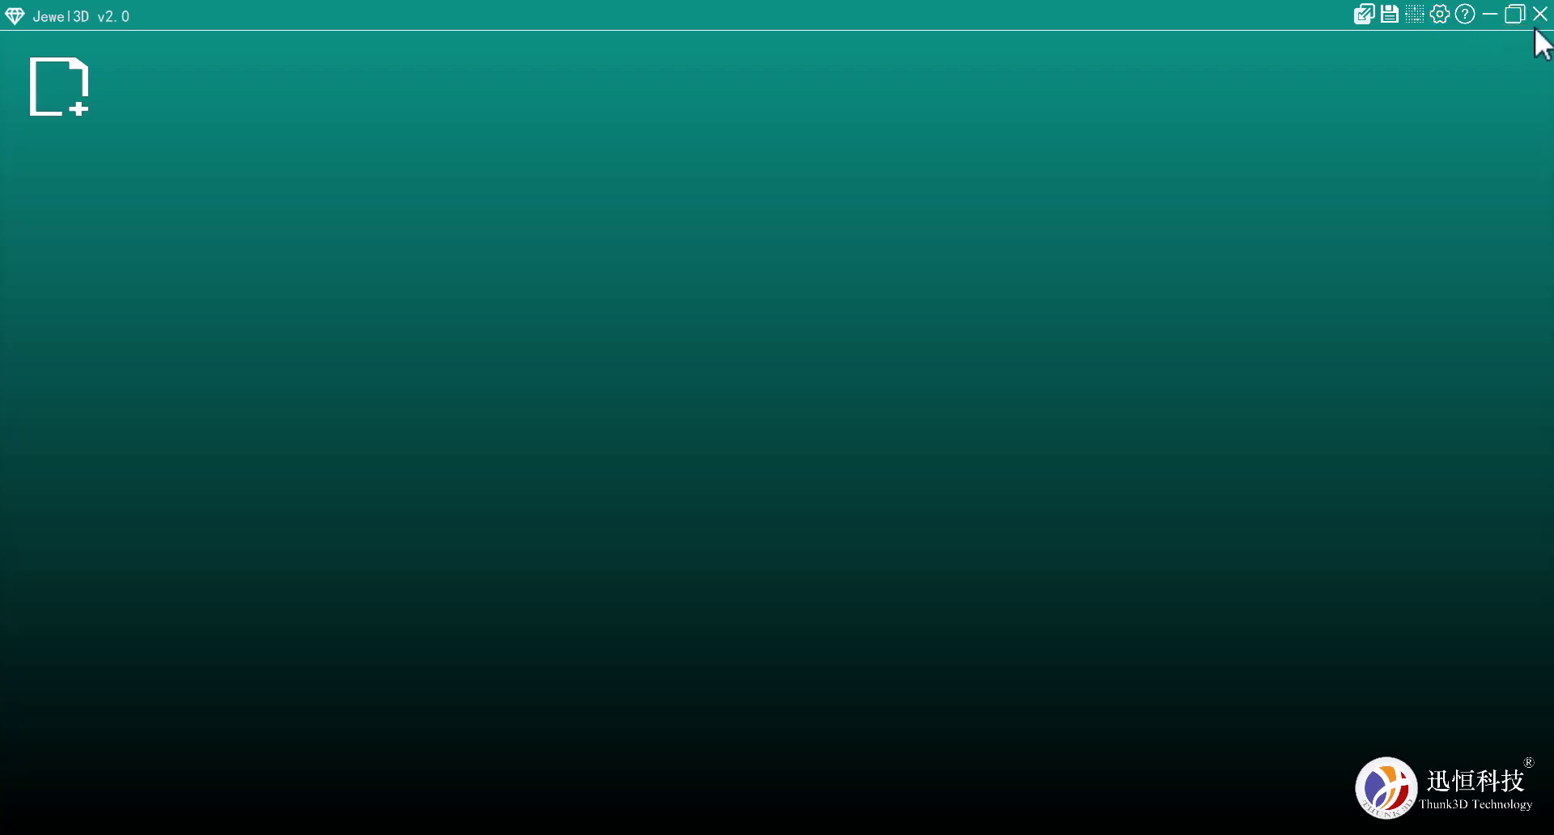
- Create a new scan project, filling in the project name and item number 1, with Onesie, Single and Fine Scan selected
click(74, 108)
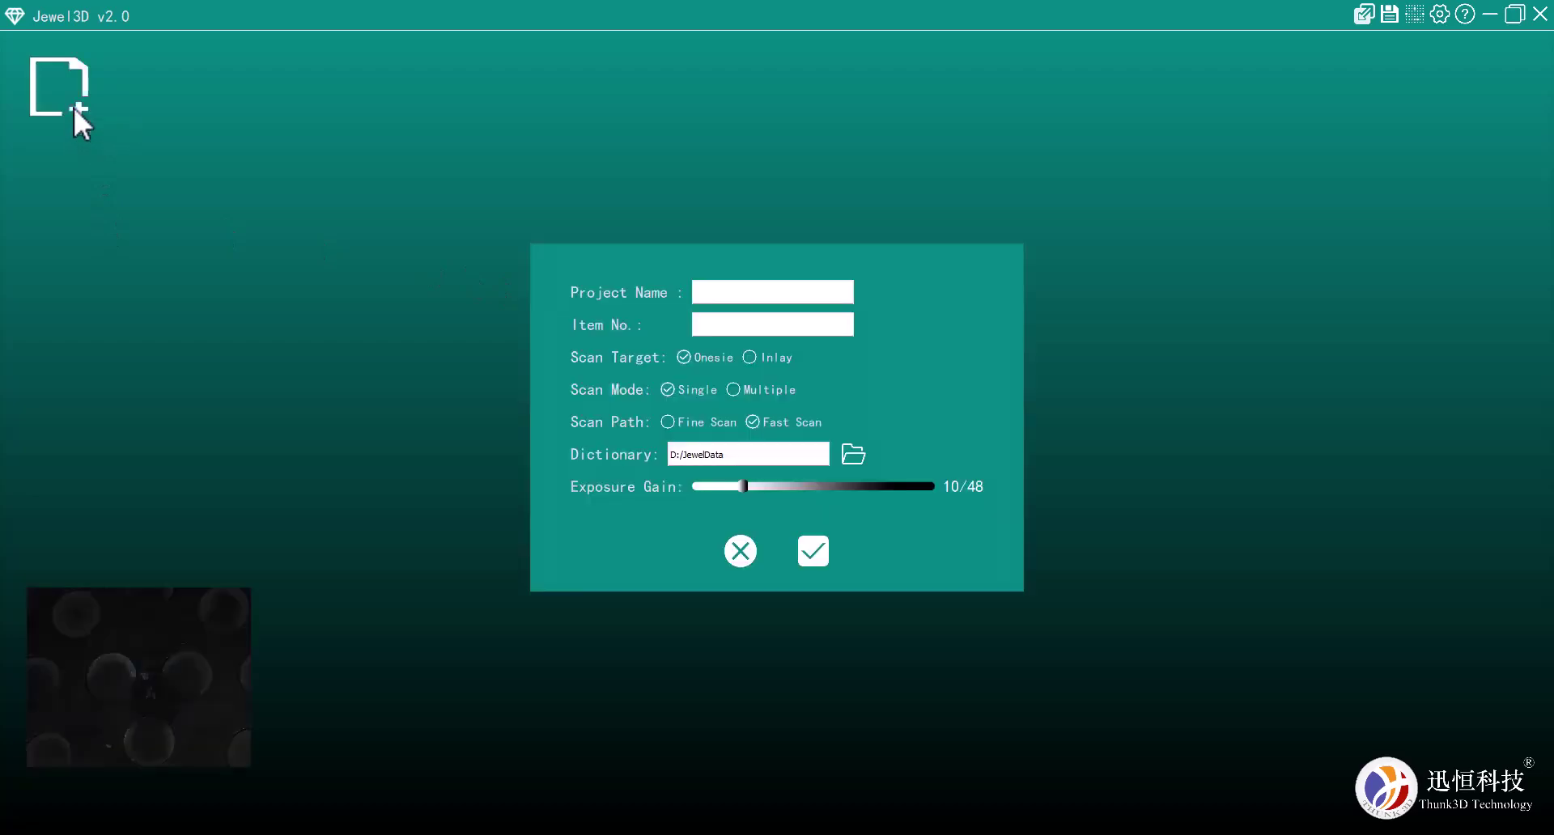
click(745, 291)
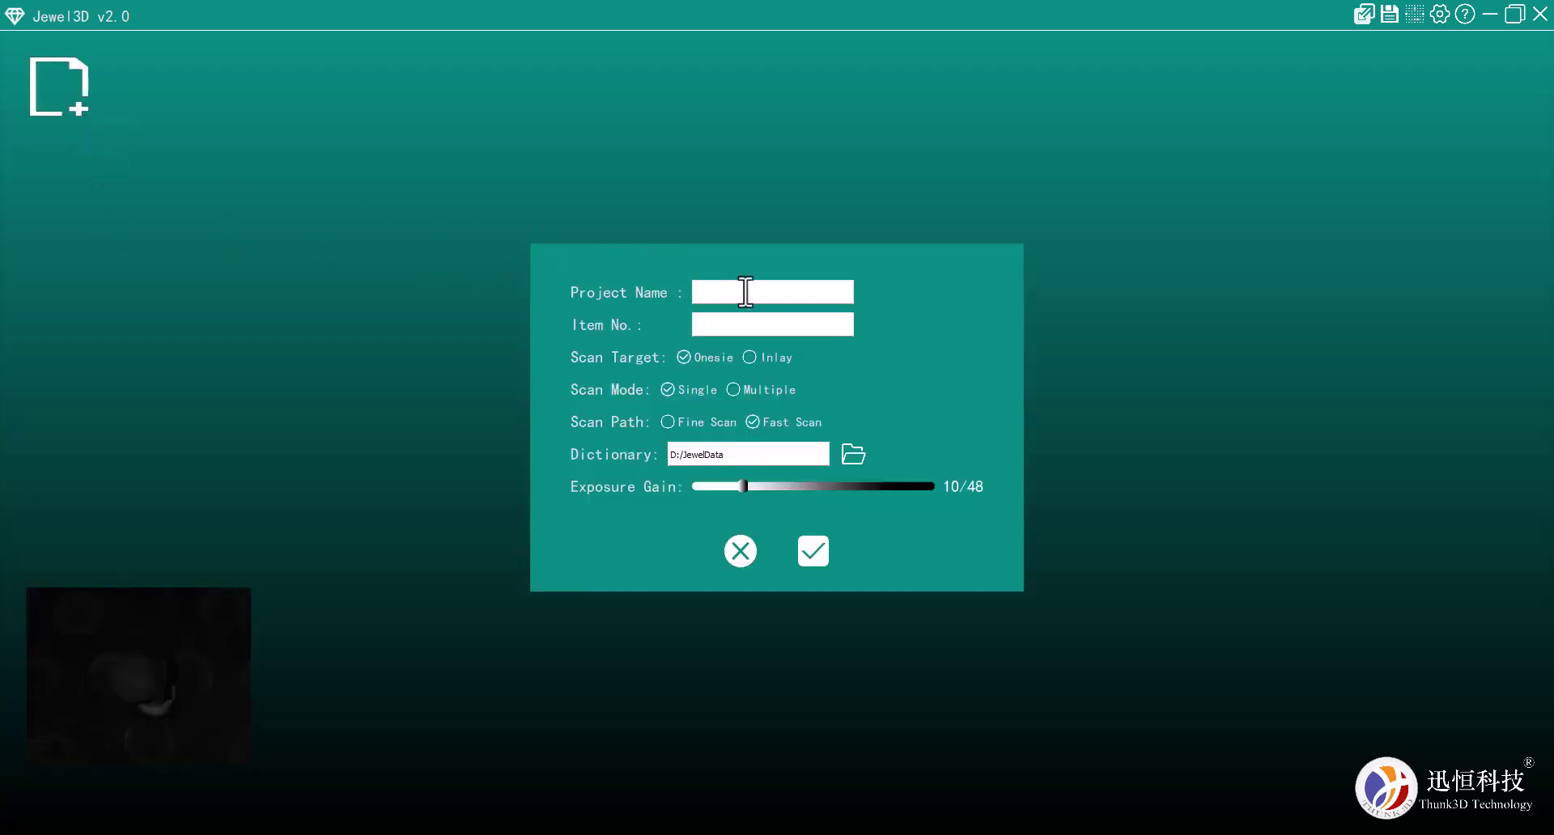
text(Alfred)
click(738, 325)
text(1)
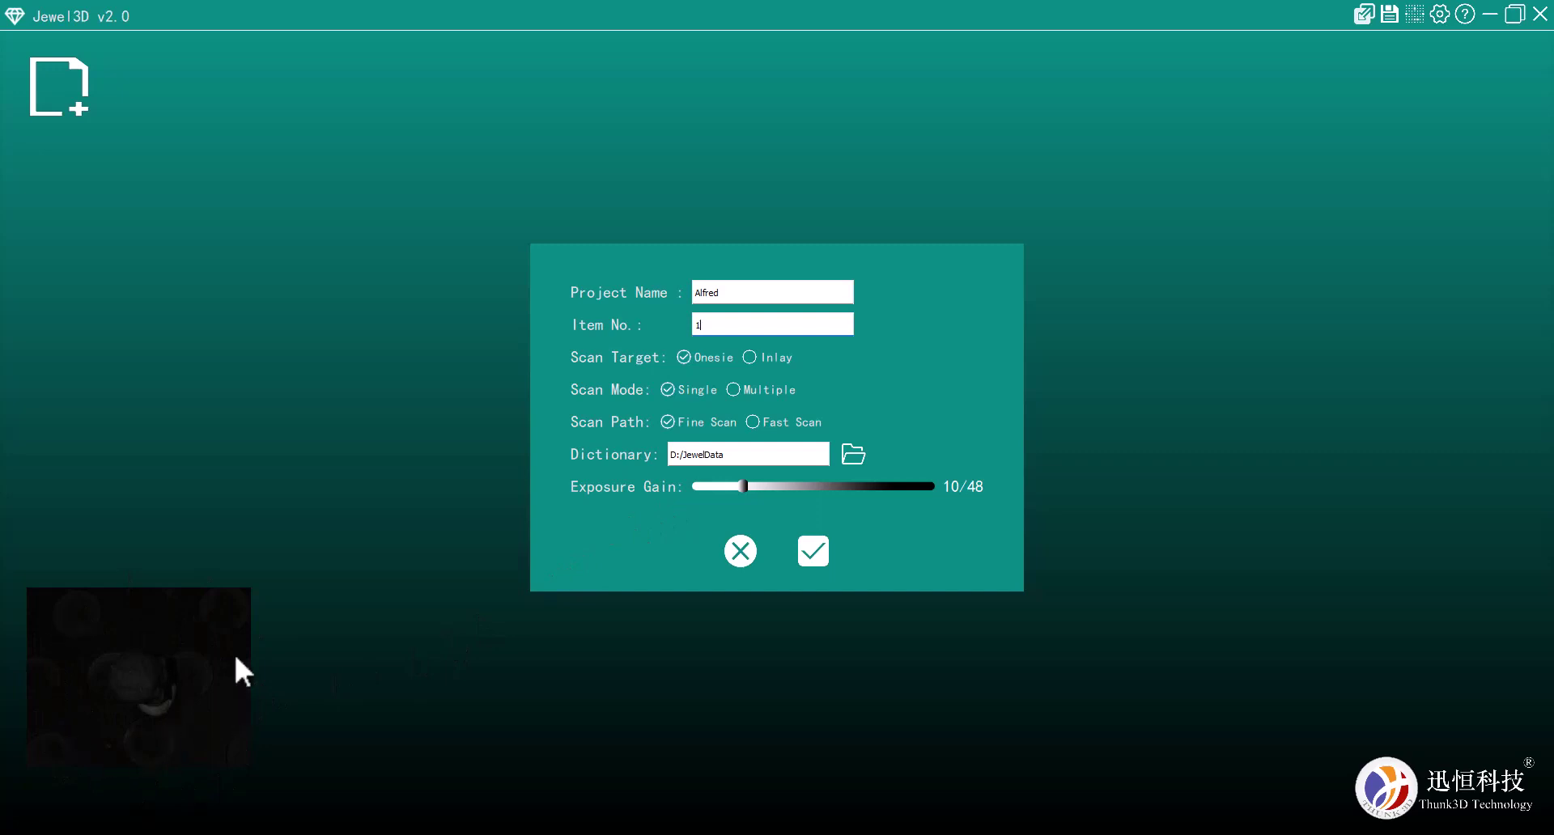
- Set the project's exposure gain to 12/48 using the camera preview, and confirm the project to start the test scan
drag(744, 487, 1006, 486)
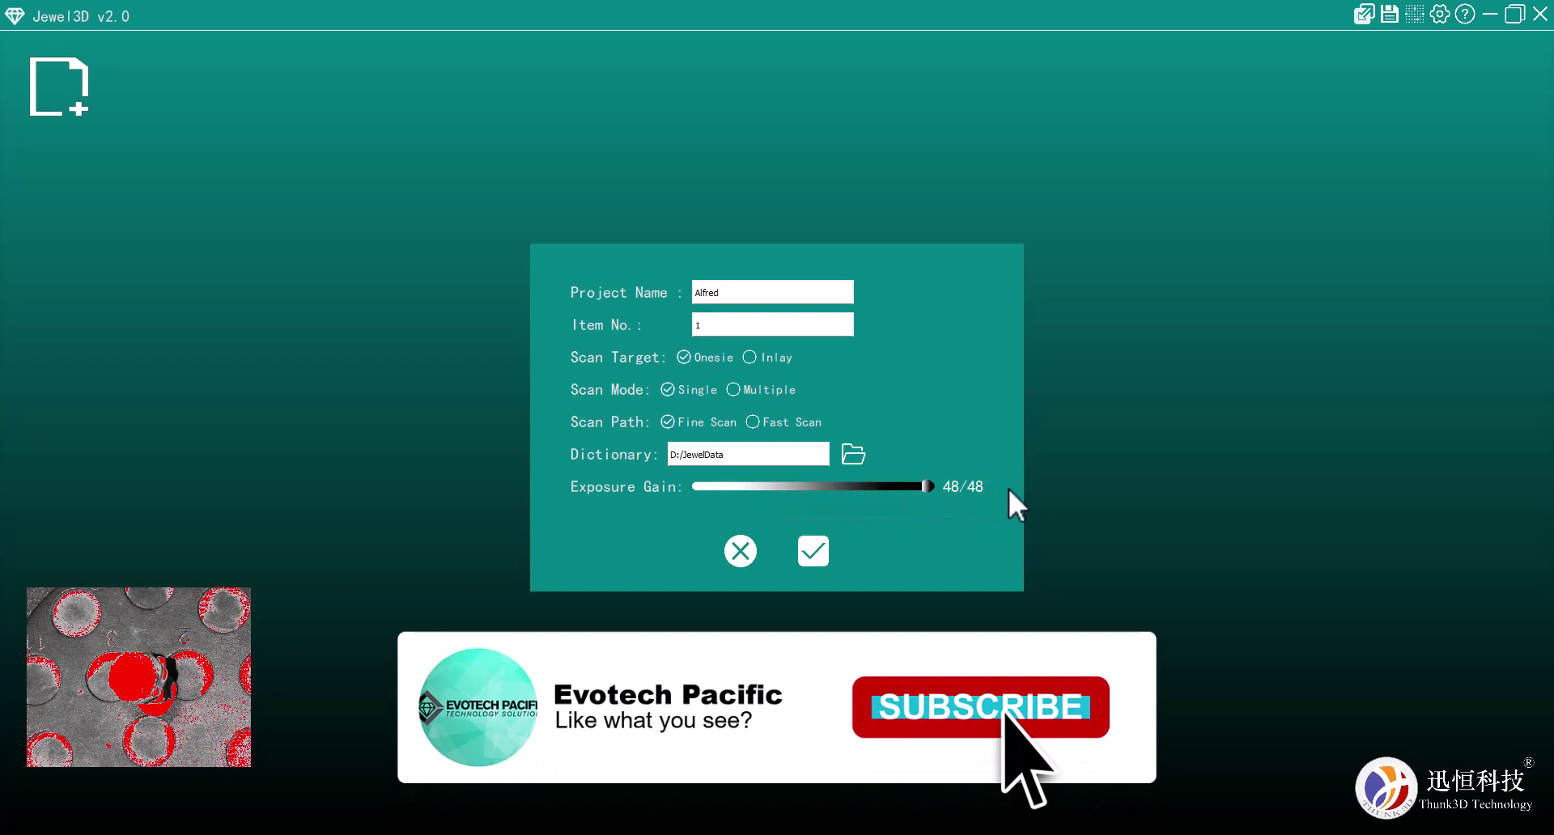
drag(895, 488, 759, 487)
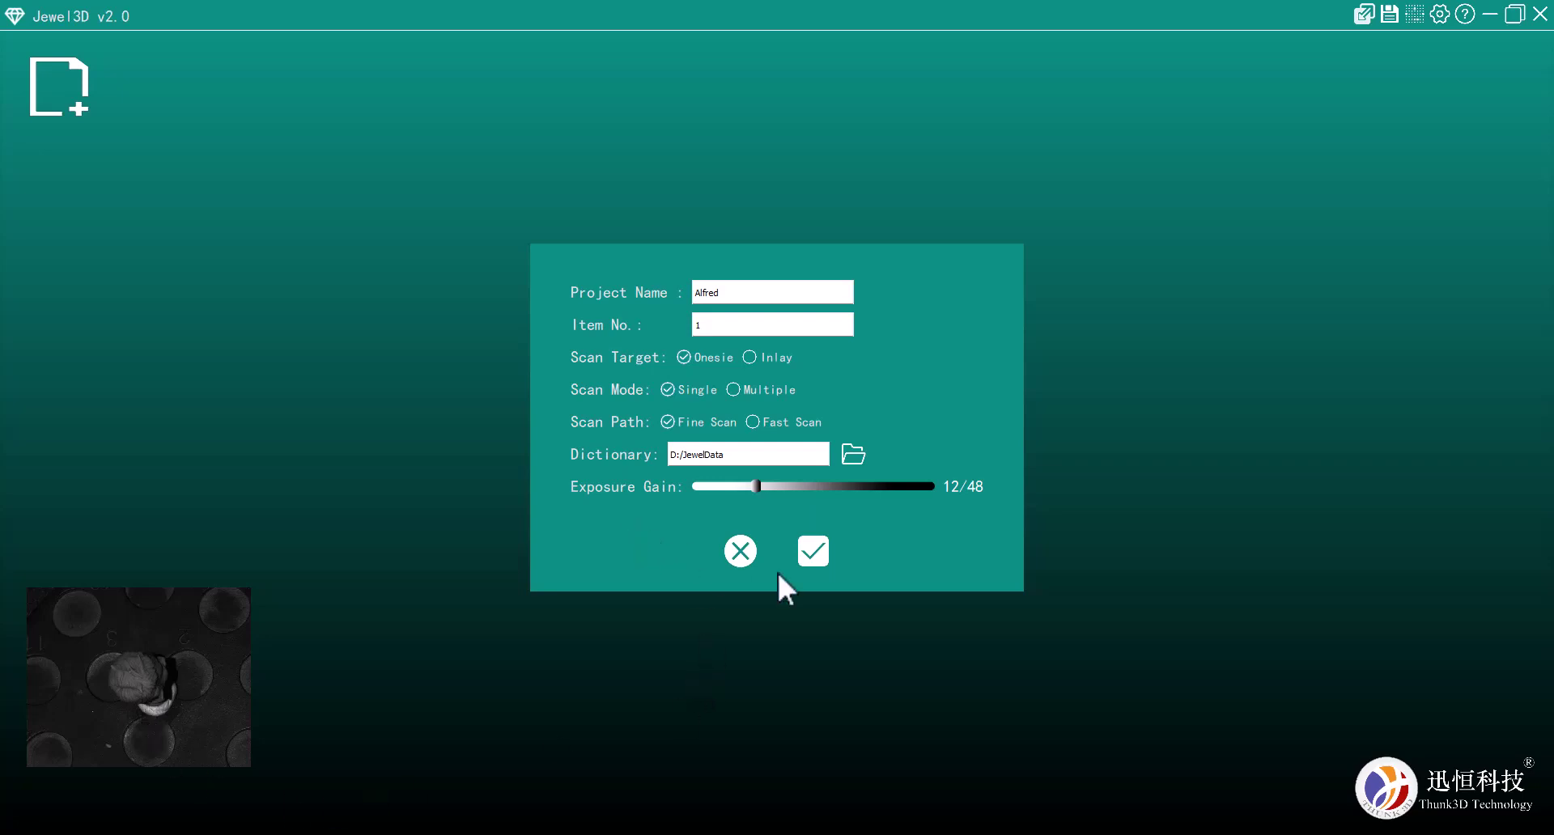
click(816, 546)
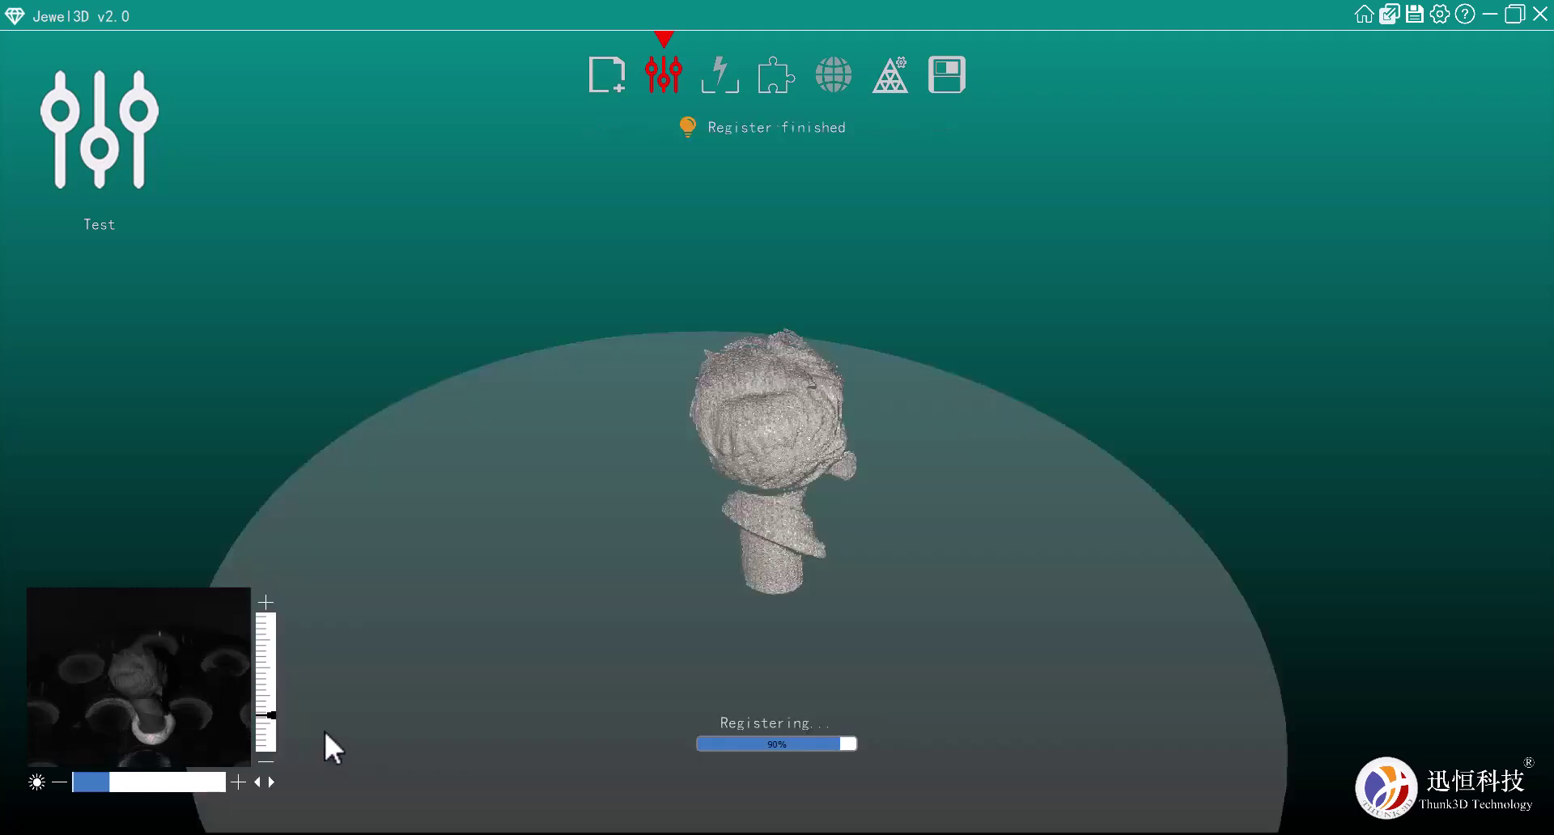
- Raise the trim plane until the turntable and holder points beneath the bust are cut off, and confirm it to start the scan
drag(1027, 592, 838, 471)
drag(274, 717, 277, 734)
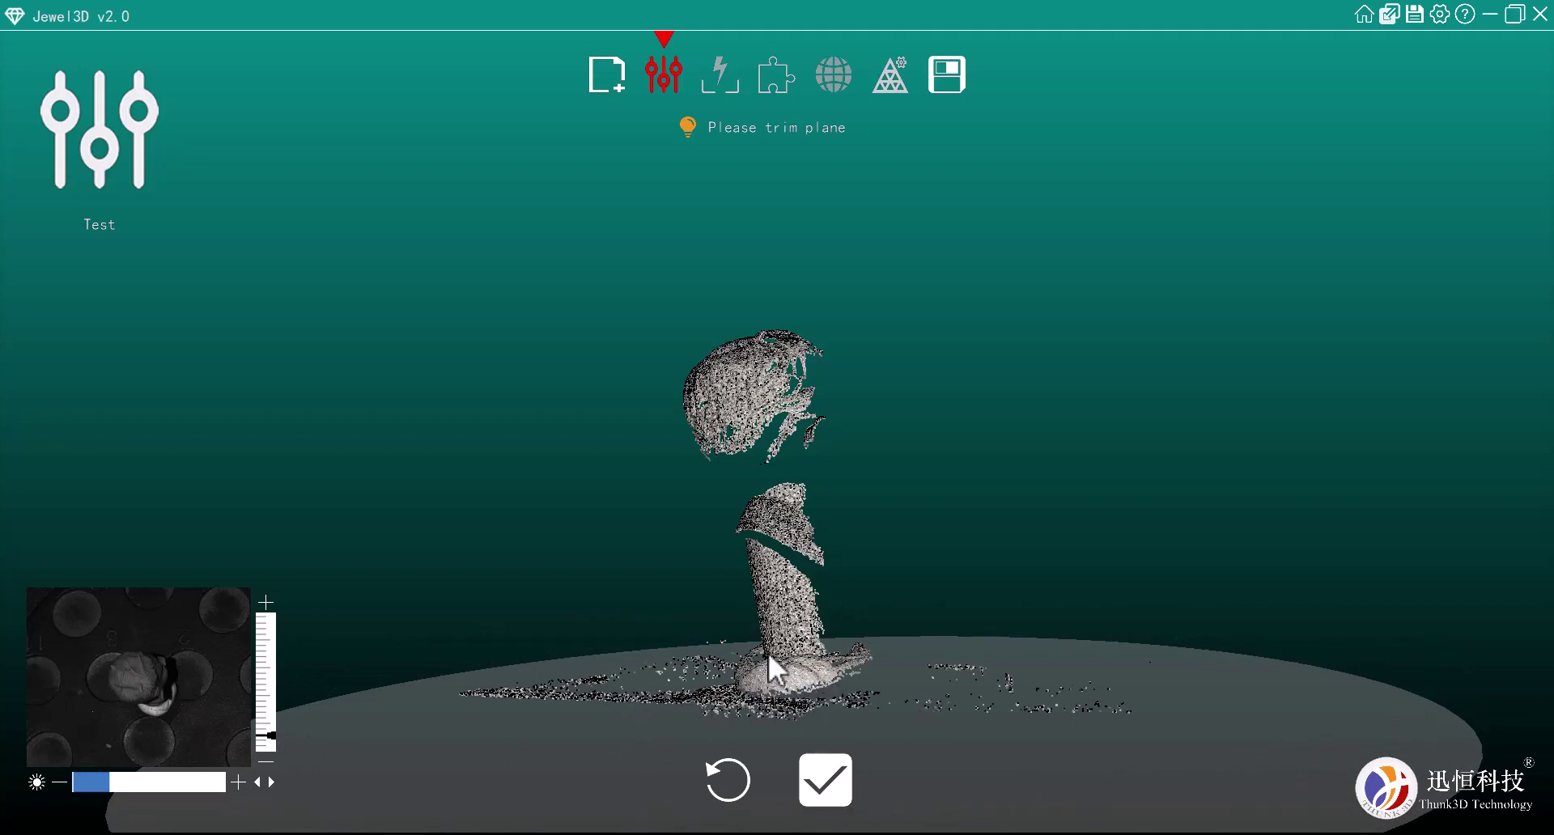
drag(833, 639, 753, 653)
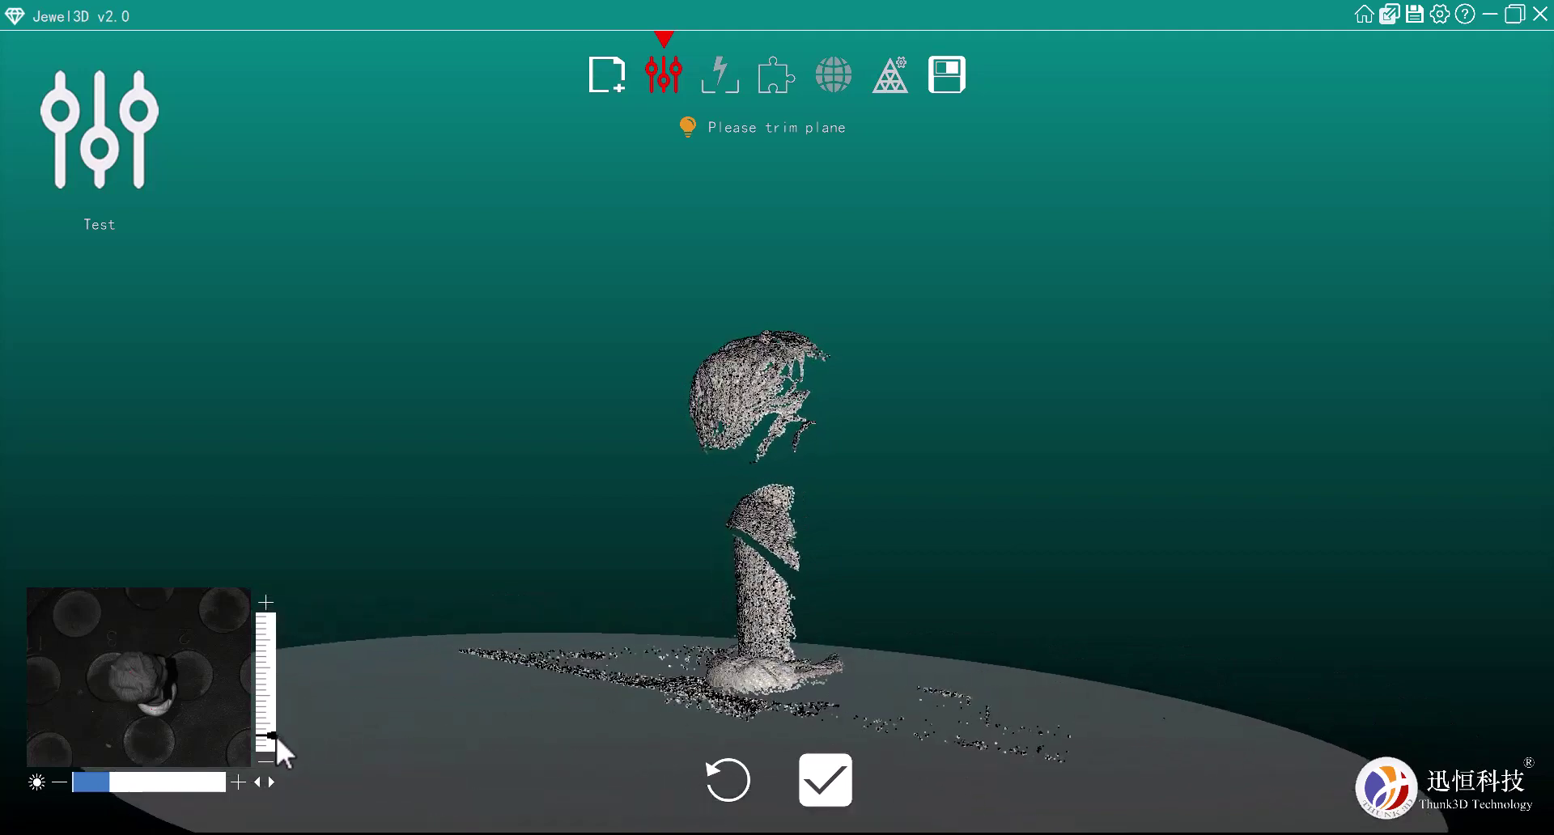
drag(275, 735, 275, 727)
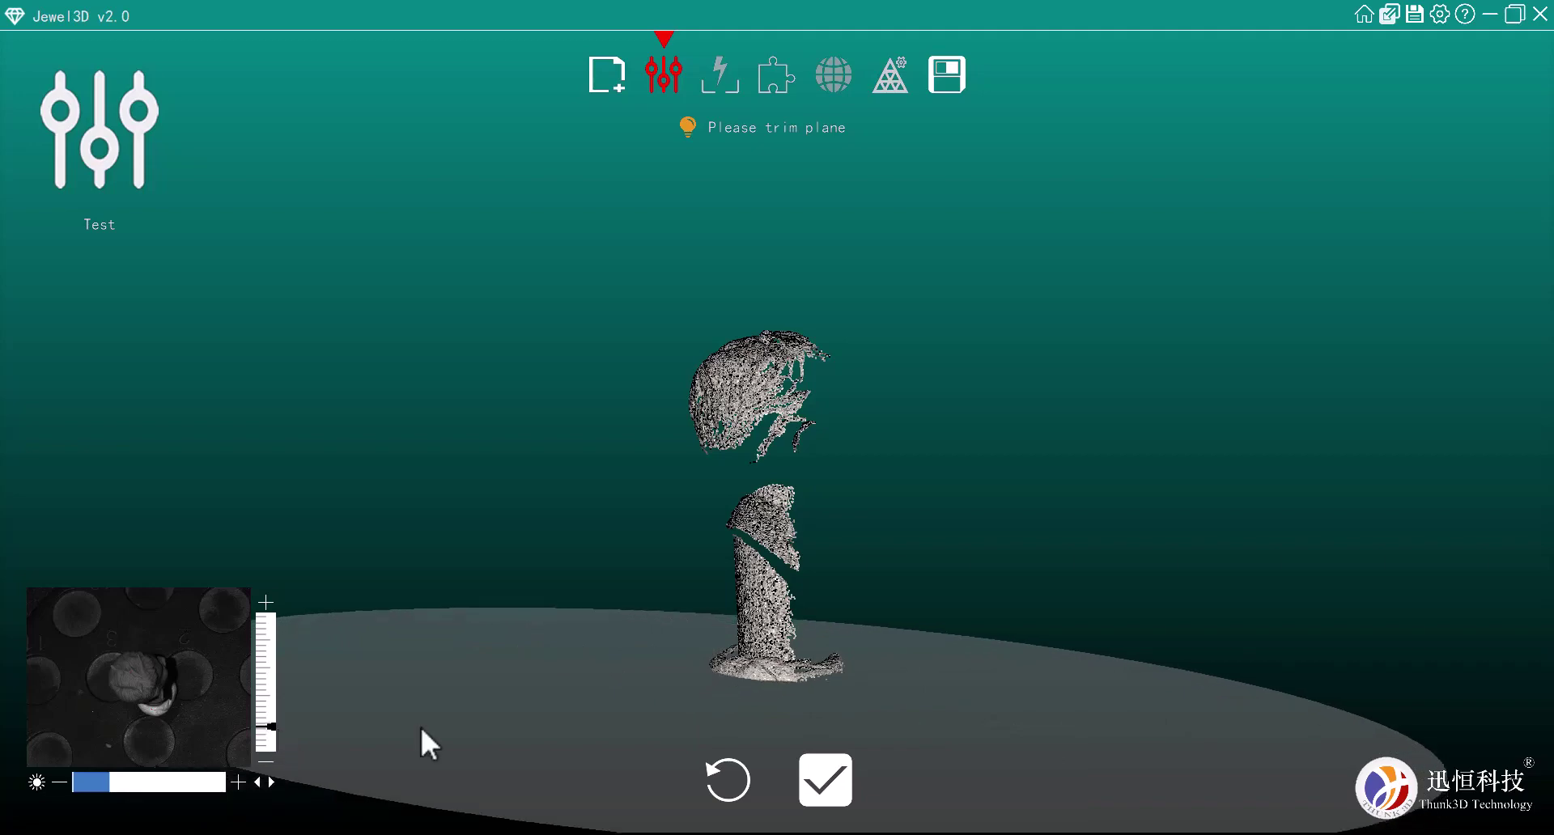
drag(690, 639, 915, 697)
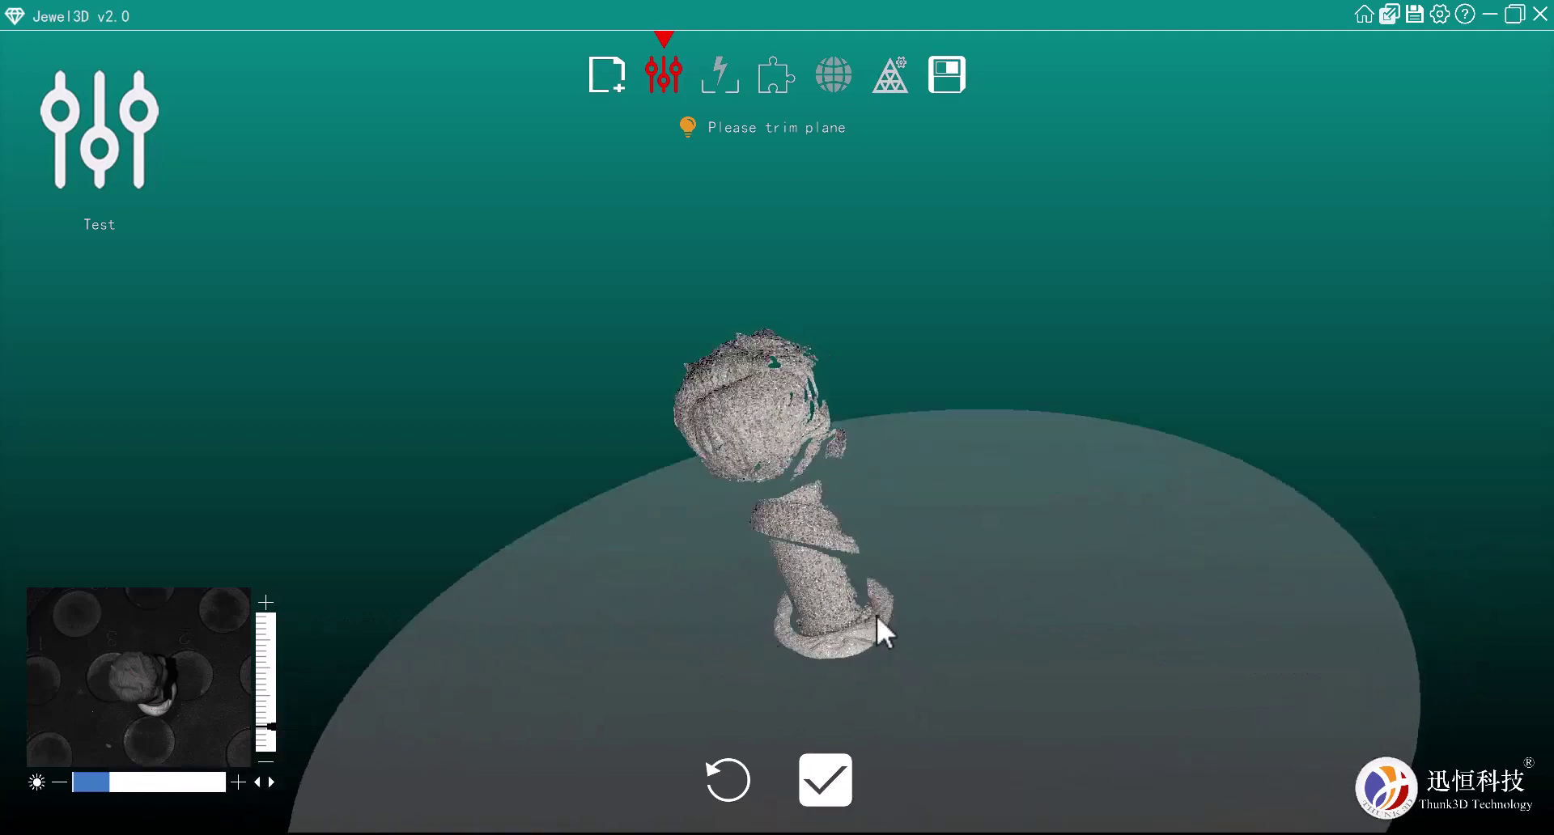
drag(277, 727, 270, 721)
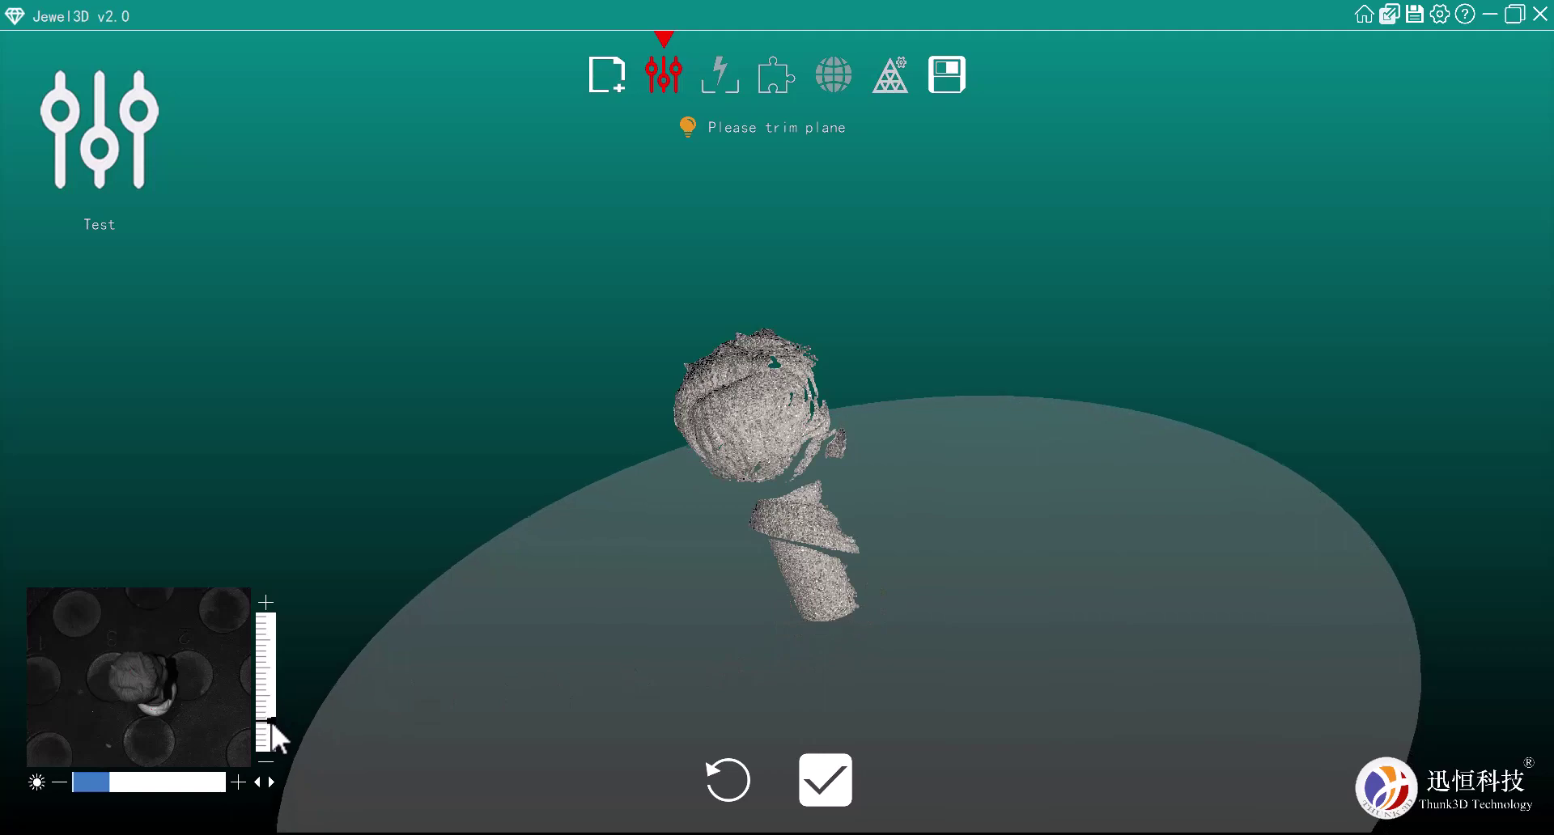
drag(544, 683, 704, 640)
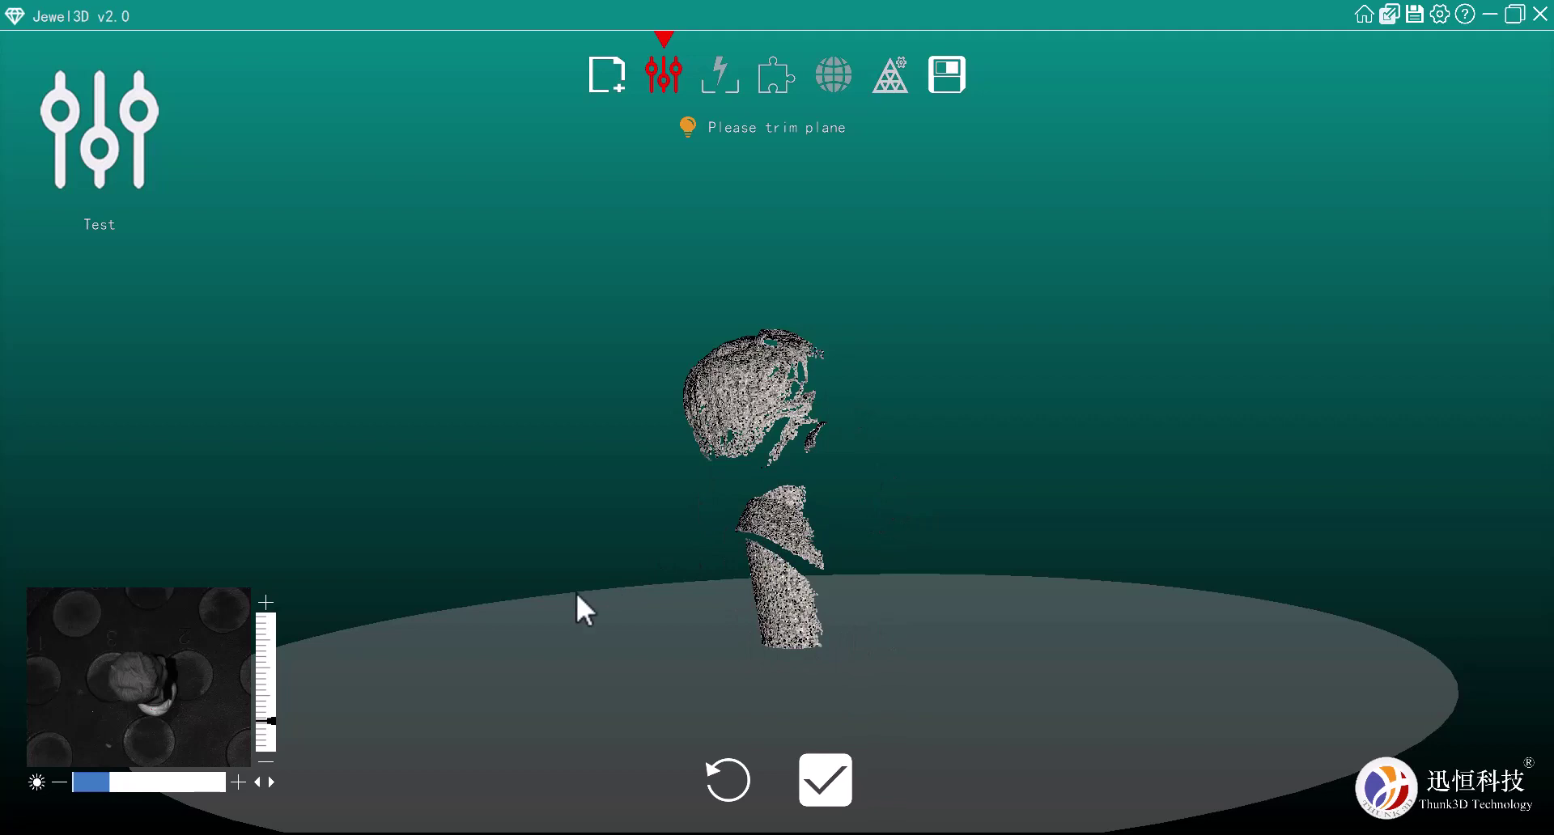
click(827, 777)
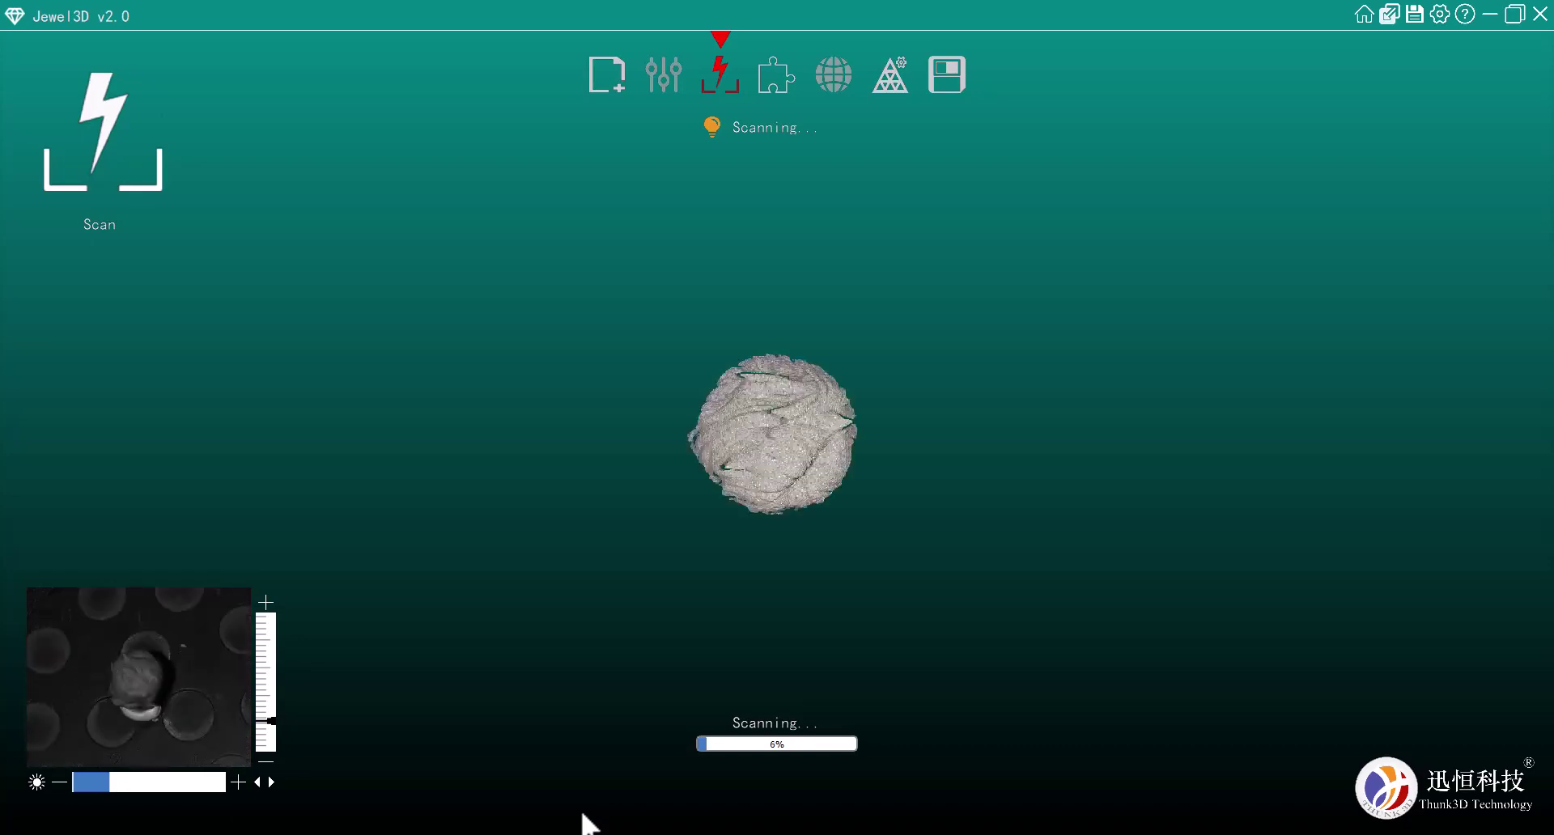
- Select the small stray point cluster beside the bust's base in the first scan and delete it
drag(853, 618, 754, 388)
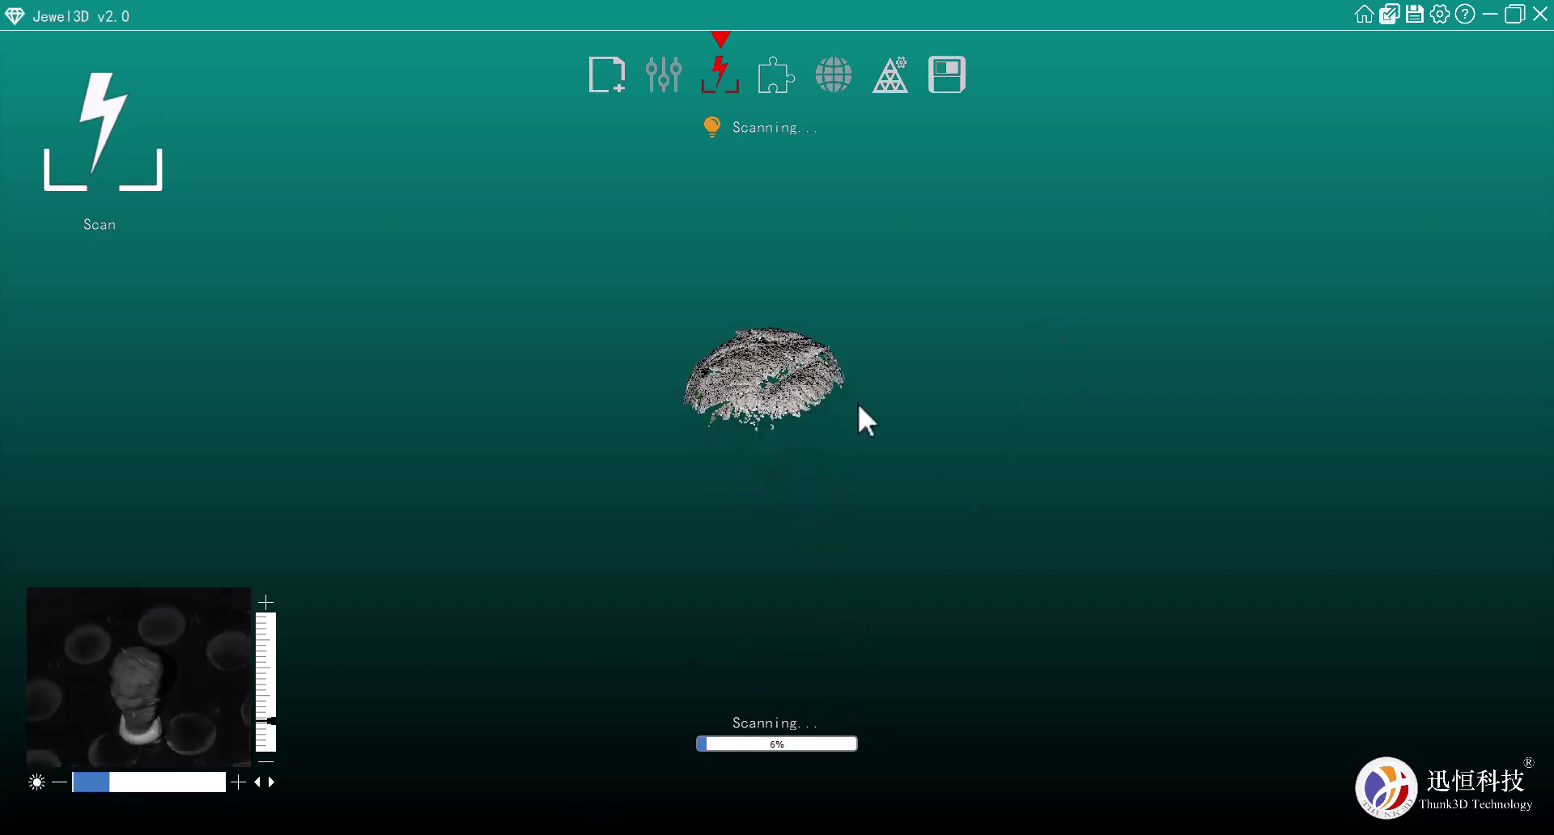
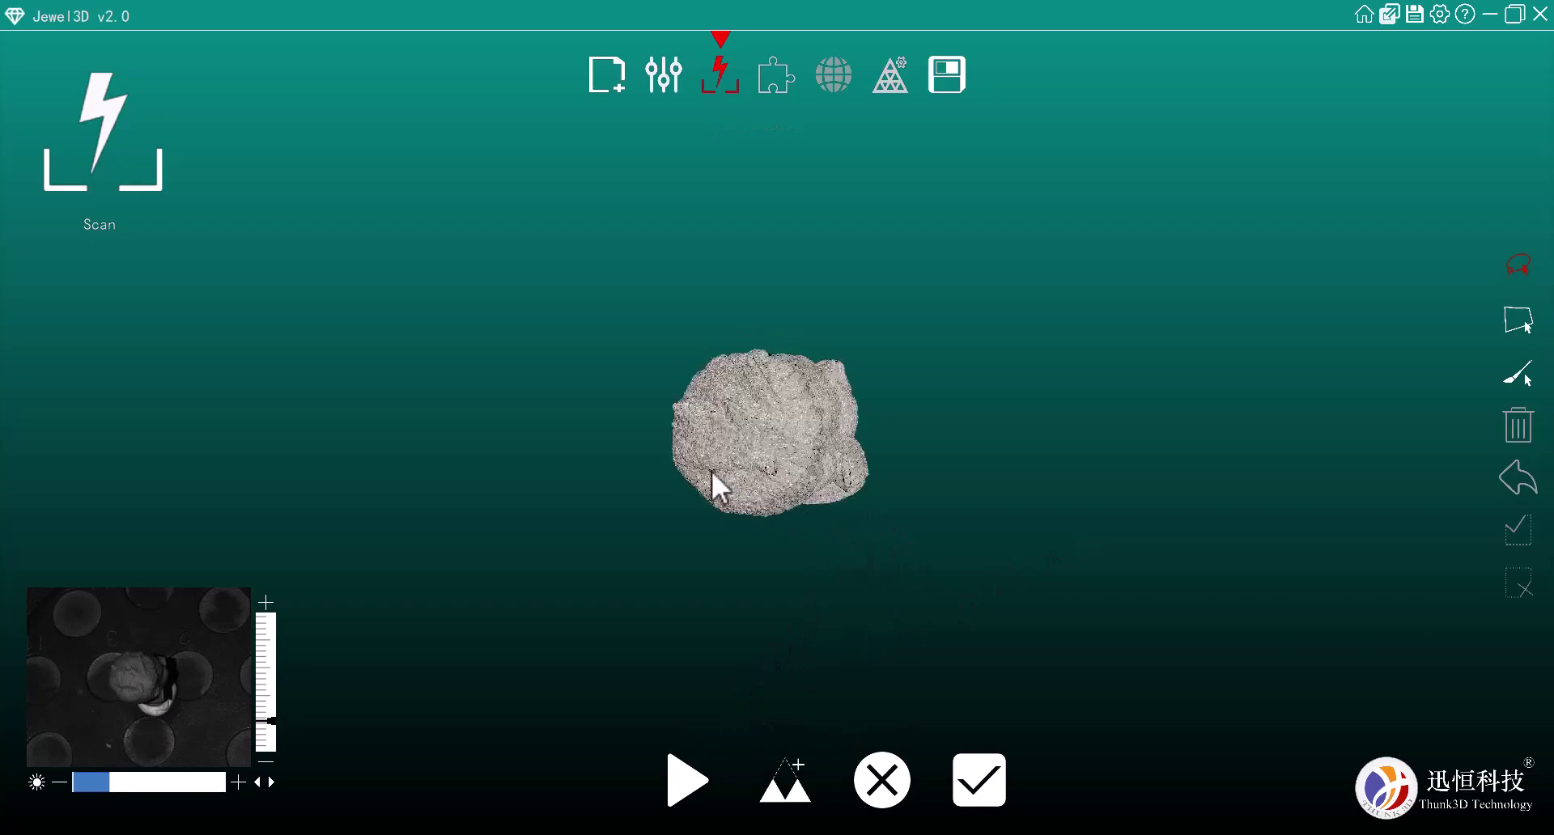
drag(712, 472, 1093, 645)
scroll(839, 623, up, 4)
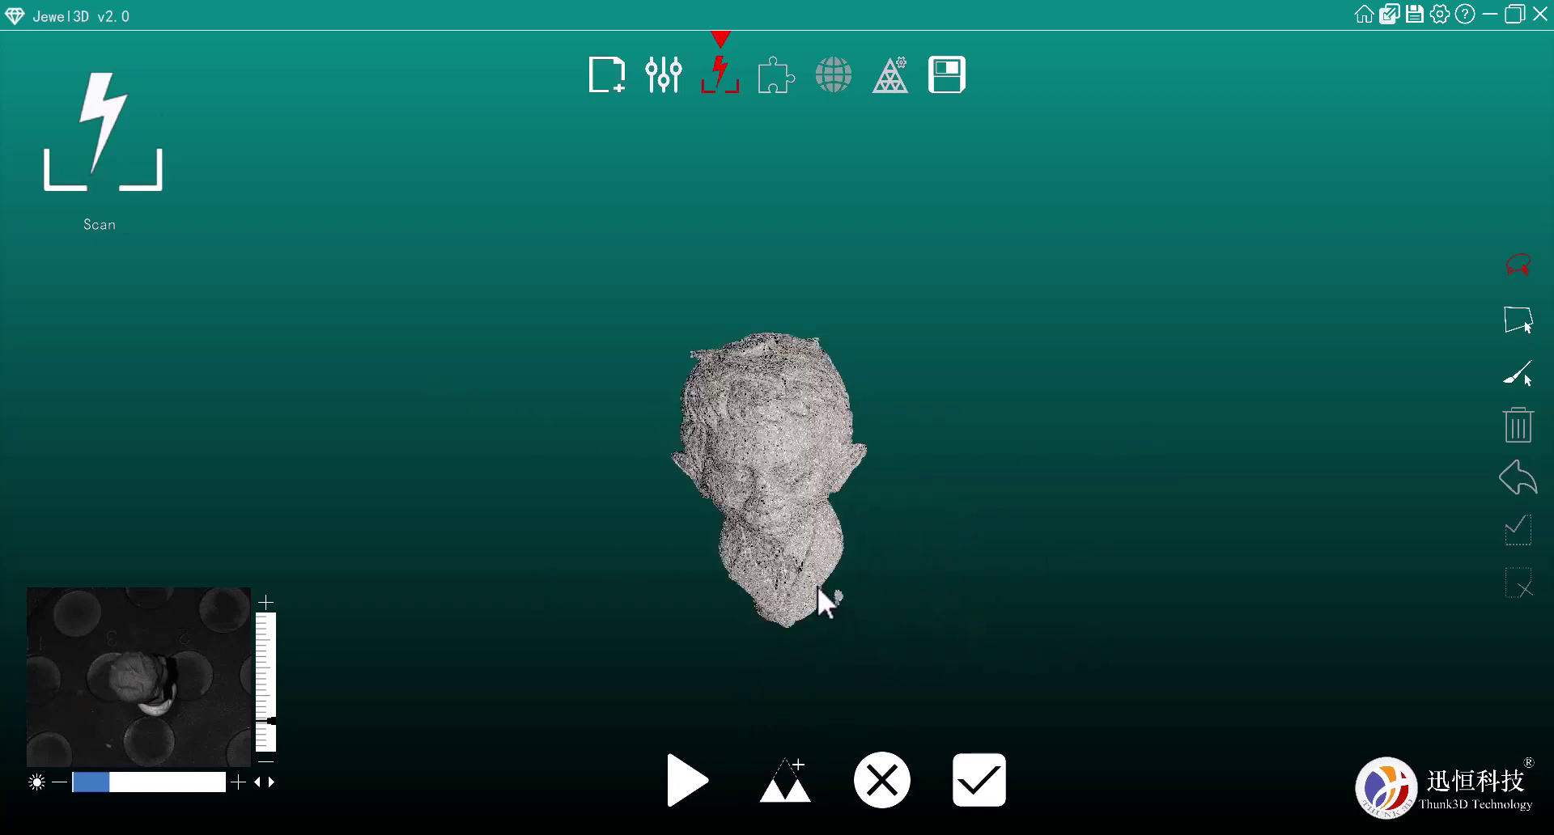
drag(908, 694, 989, 458)
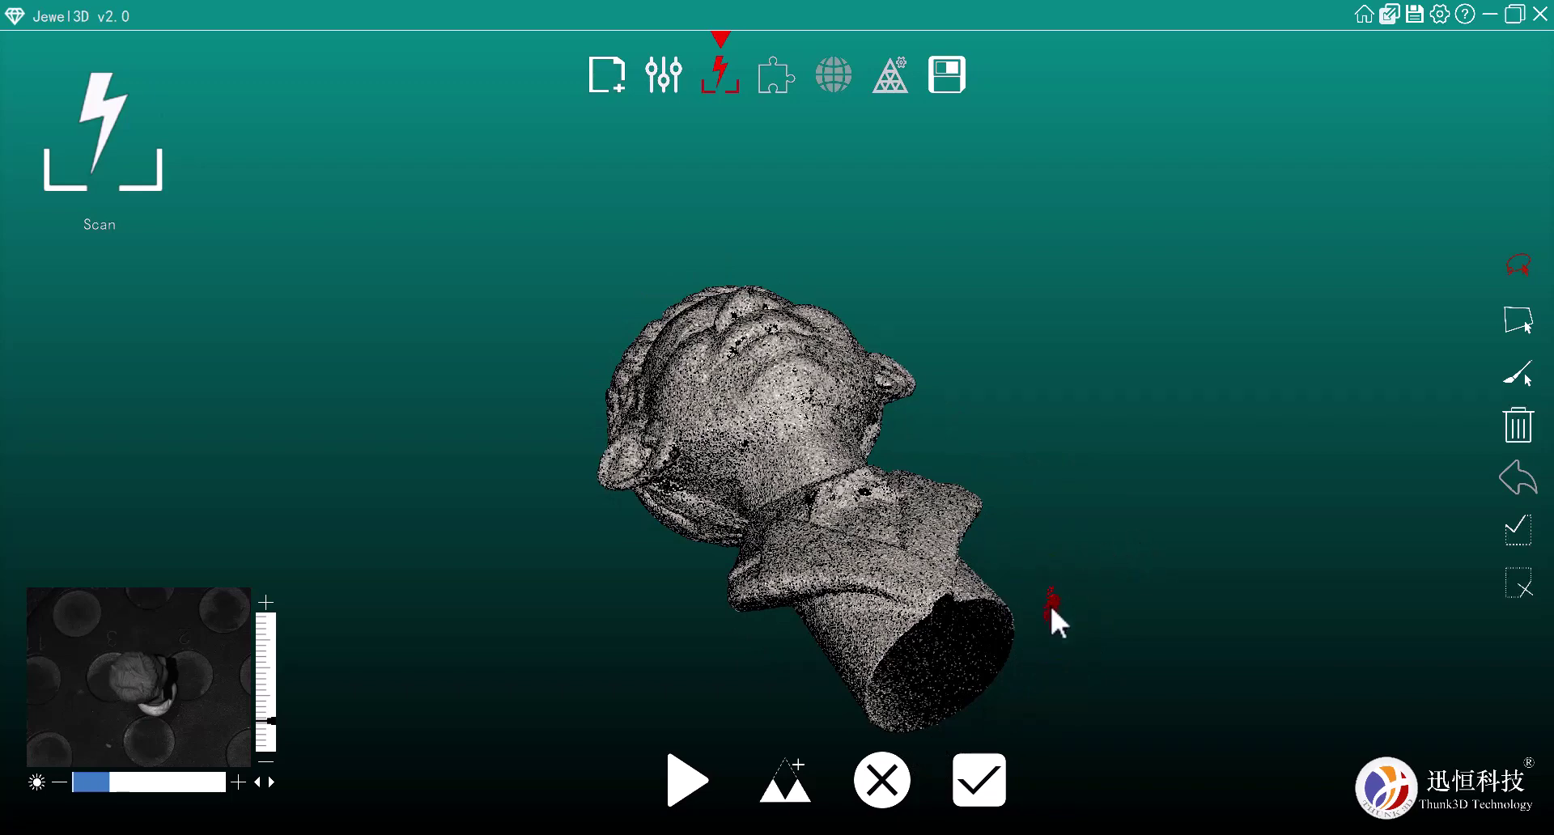
click(1515, 427)
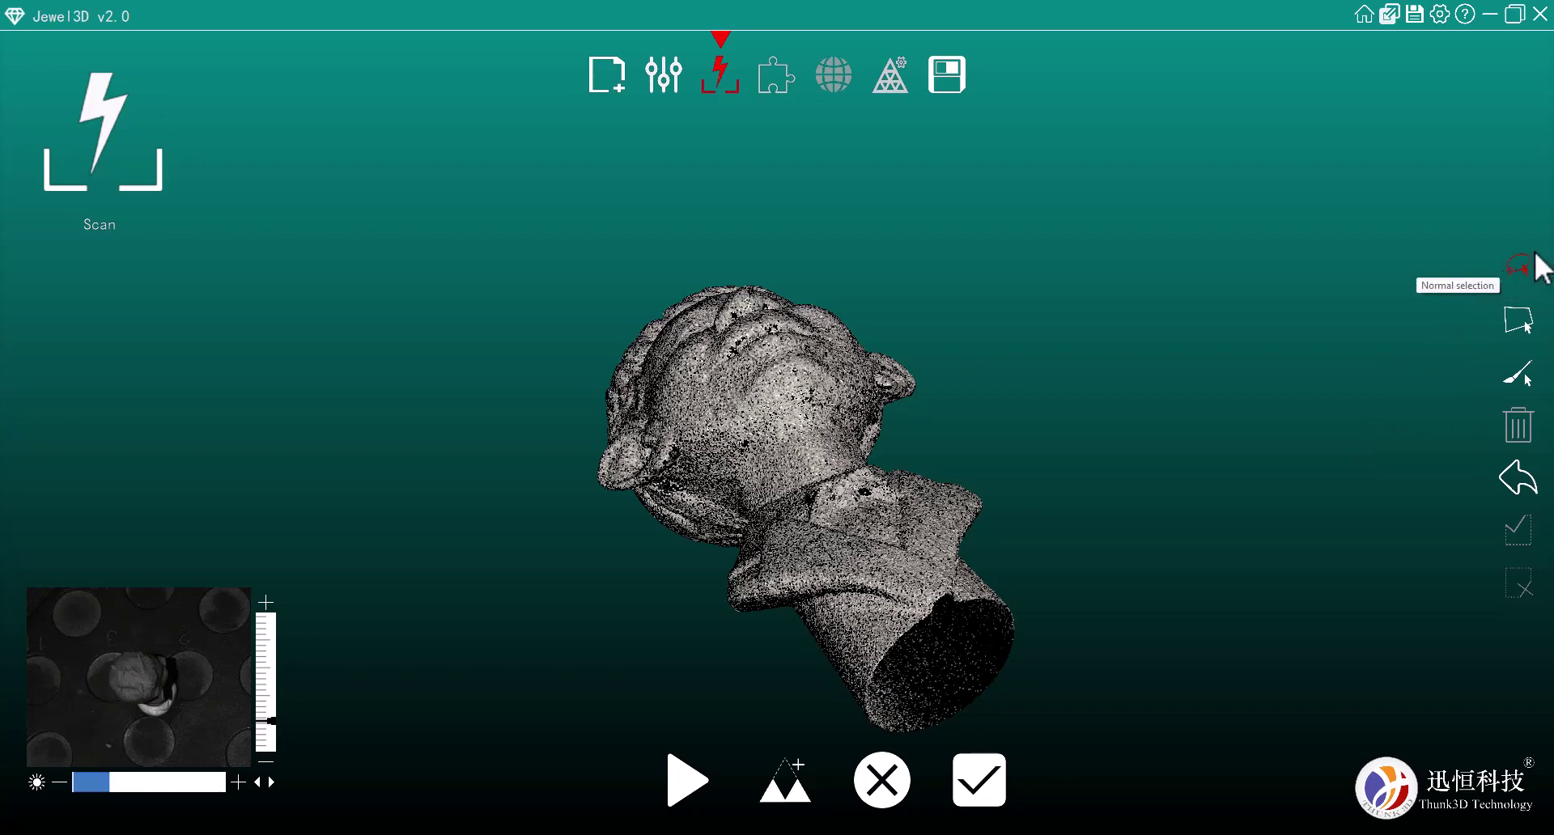
- Activate brush selection and set its brush size to 20
click(1521, 387)
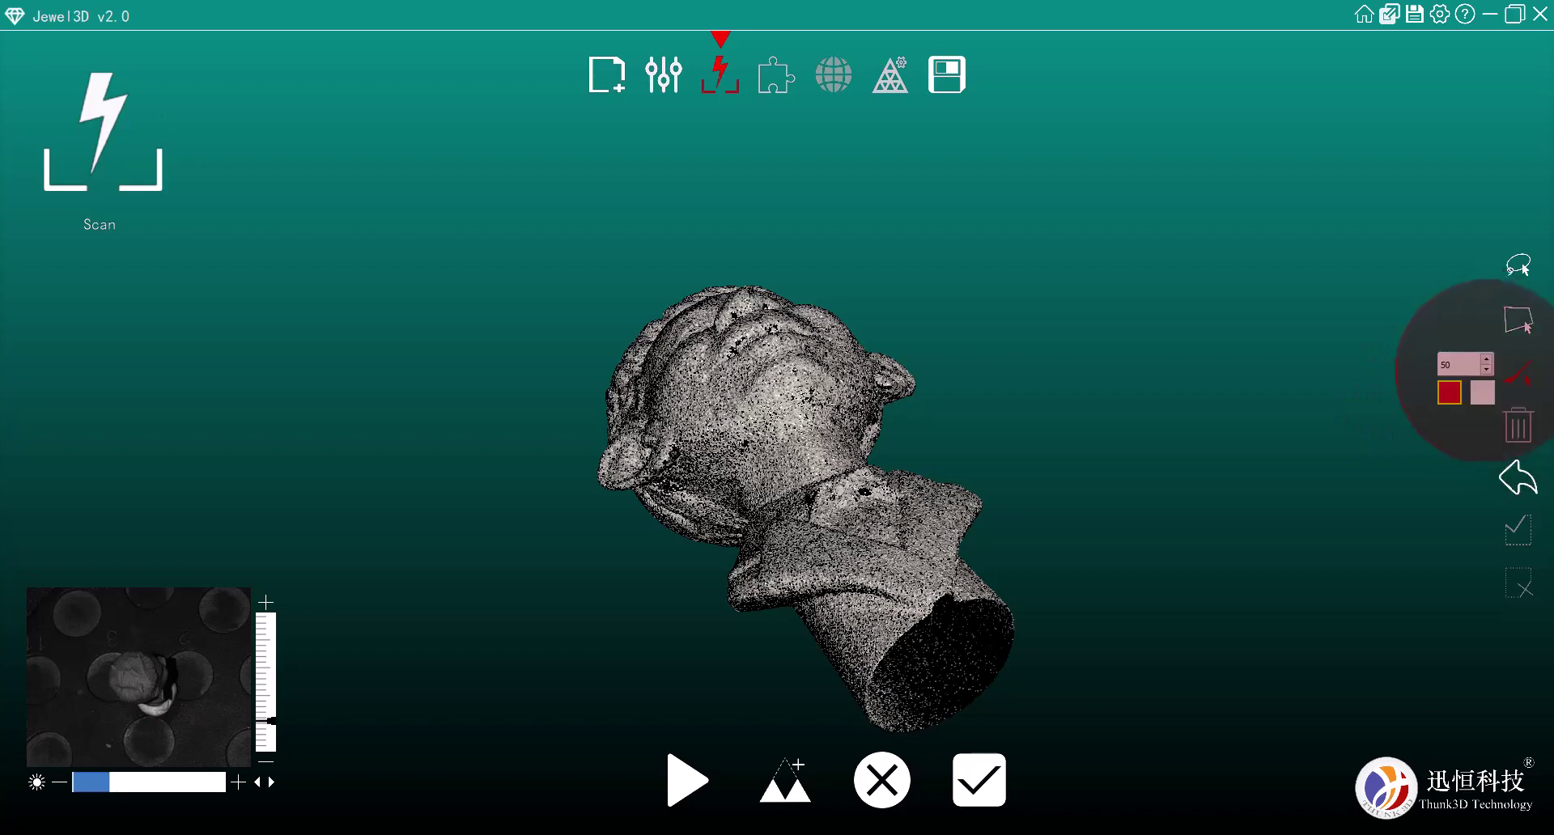
click(1443, 364)
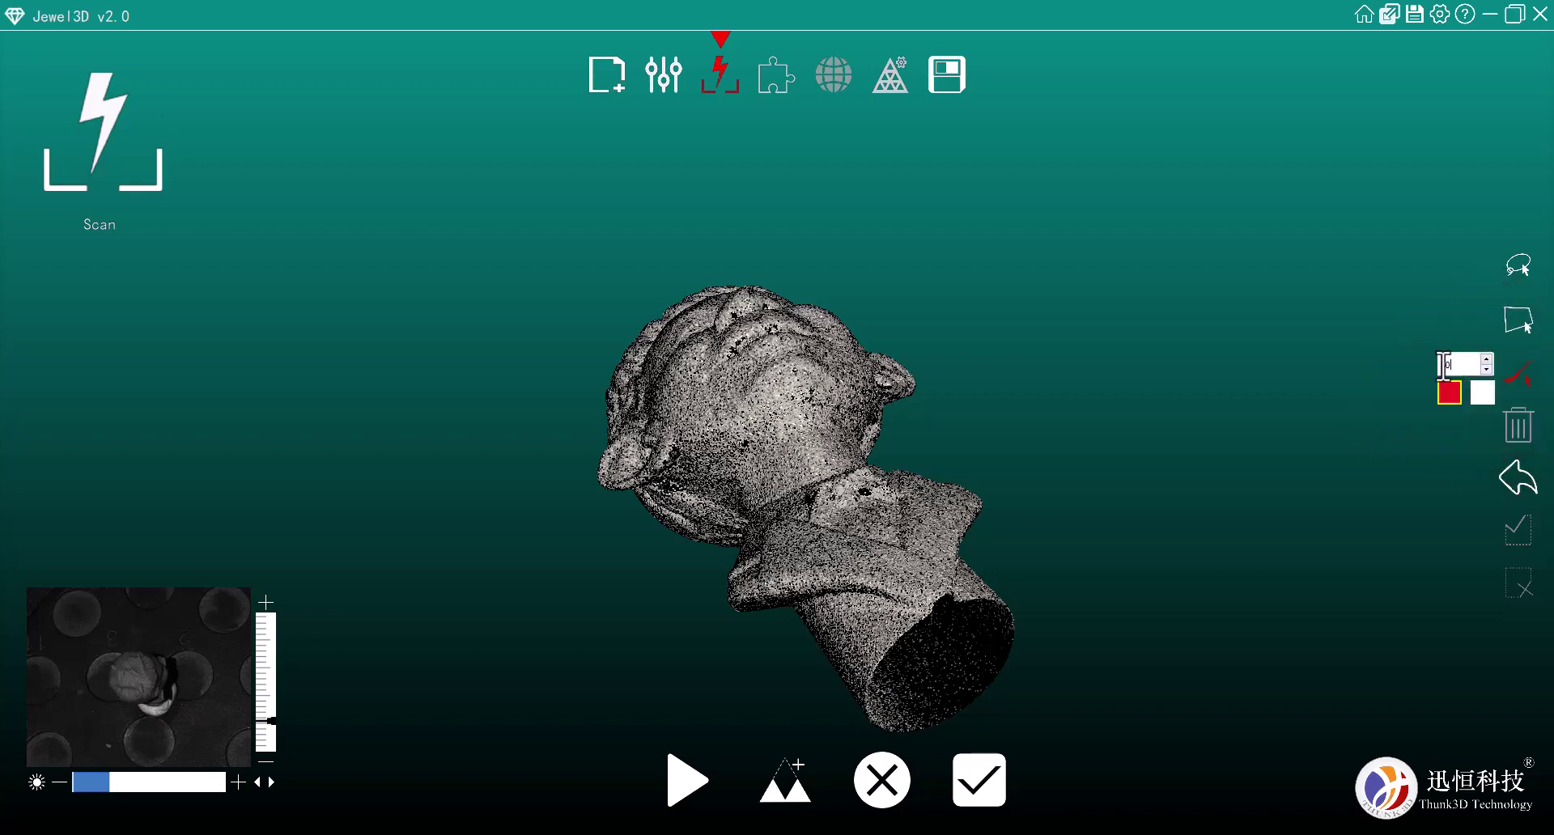
double_click(1443, 364)
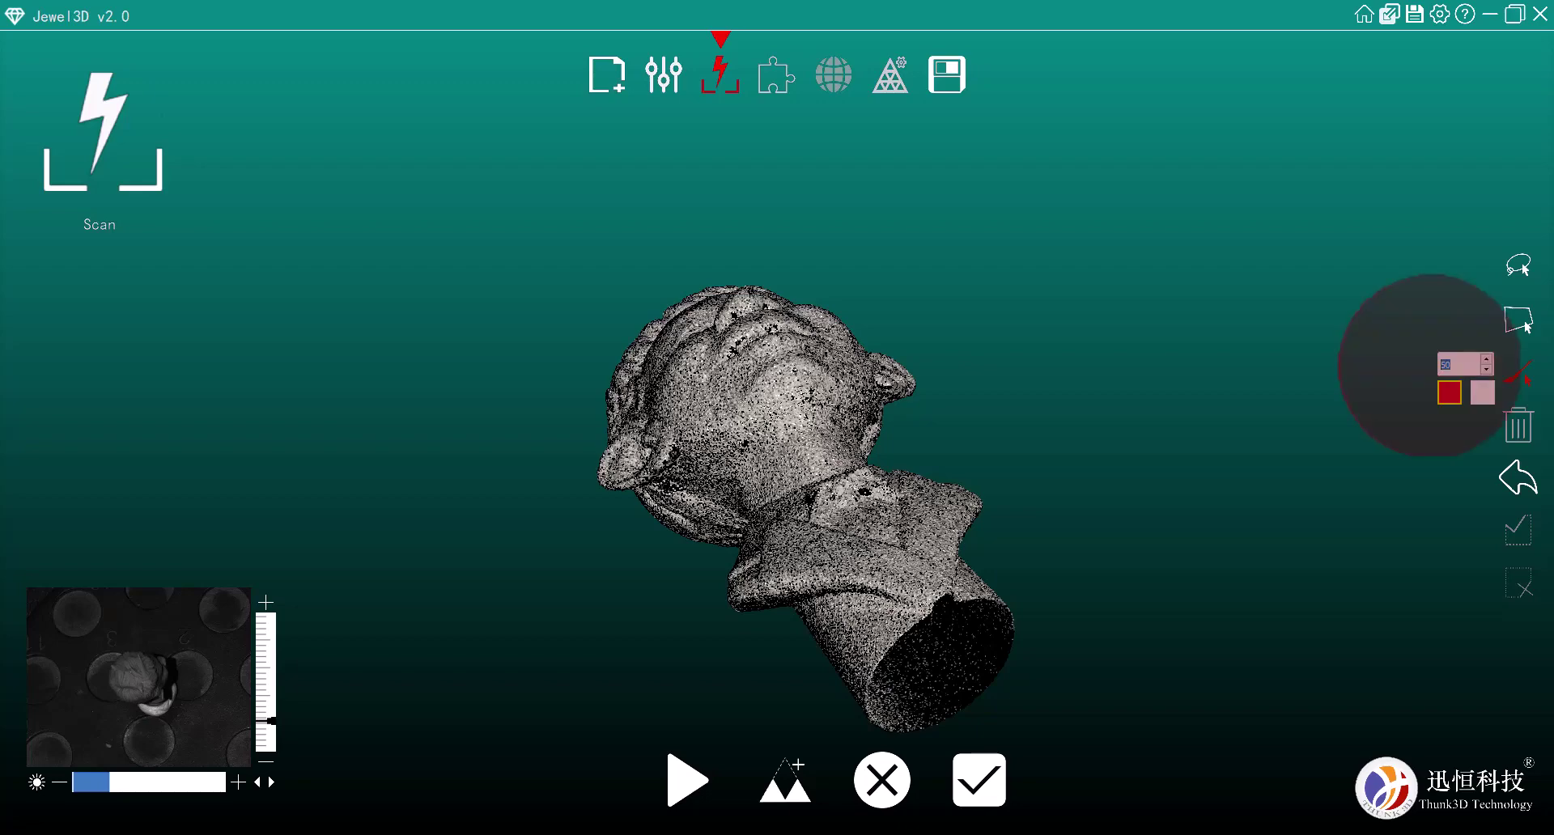
text(20)
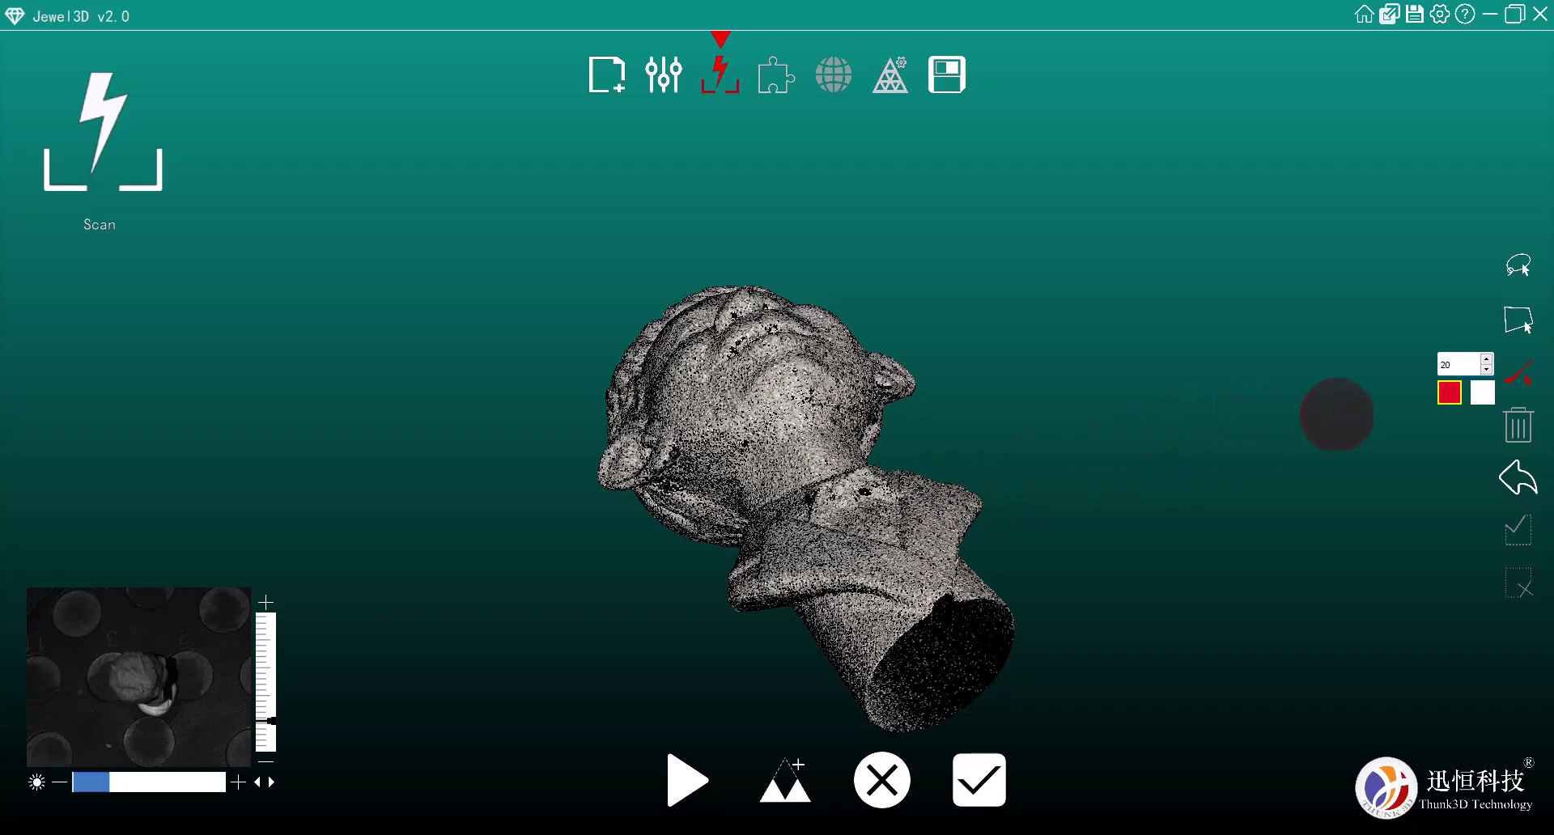
- Restore the deleted stray cluster, reselect it with normal selection, and delete it again
click(1515, 267)
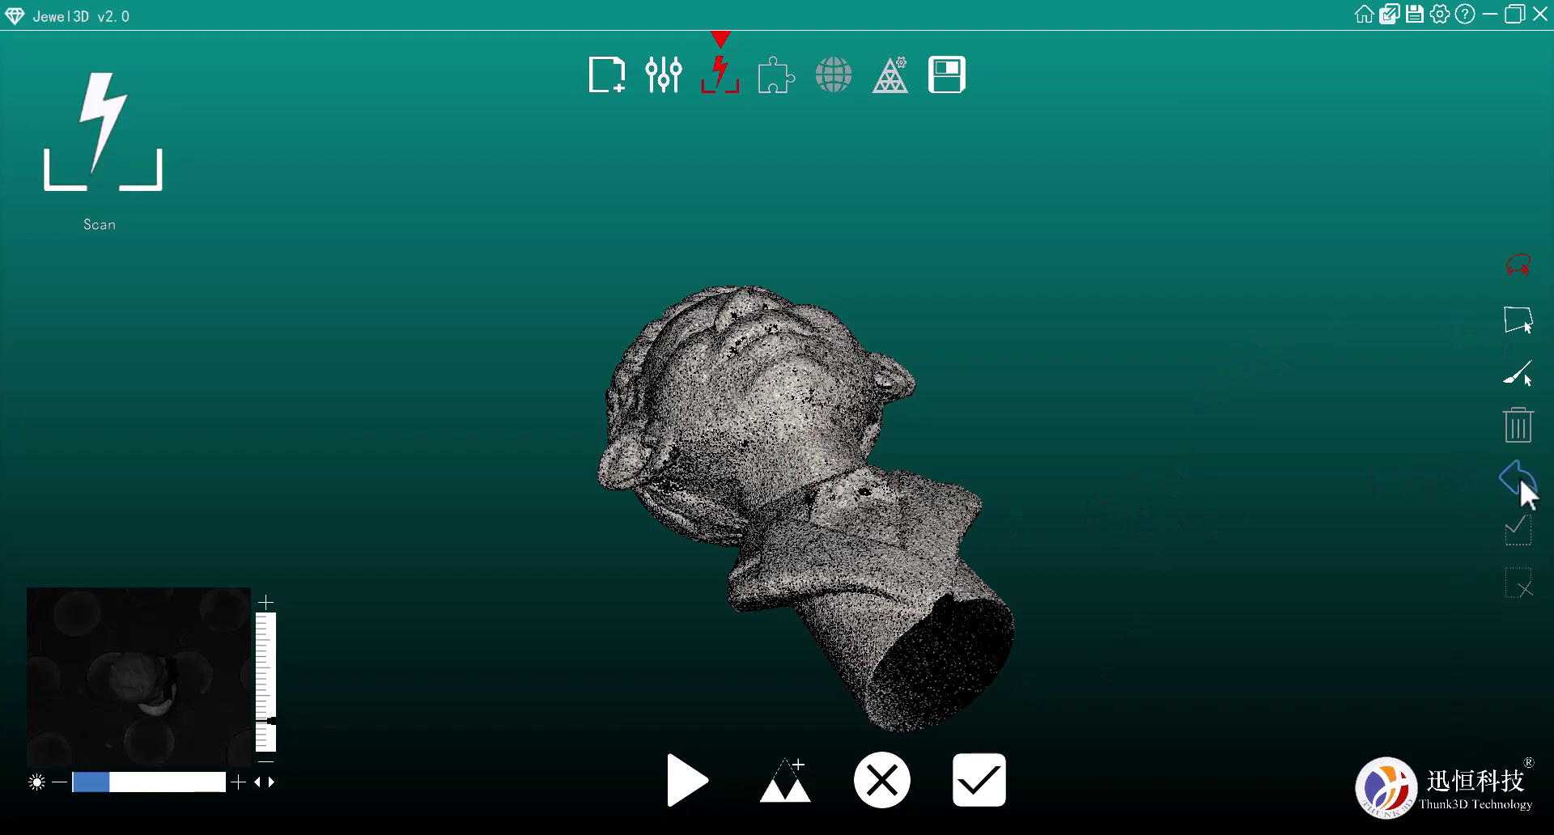
drag(1085, 583, 1052, 441)
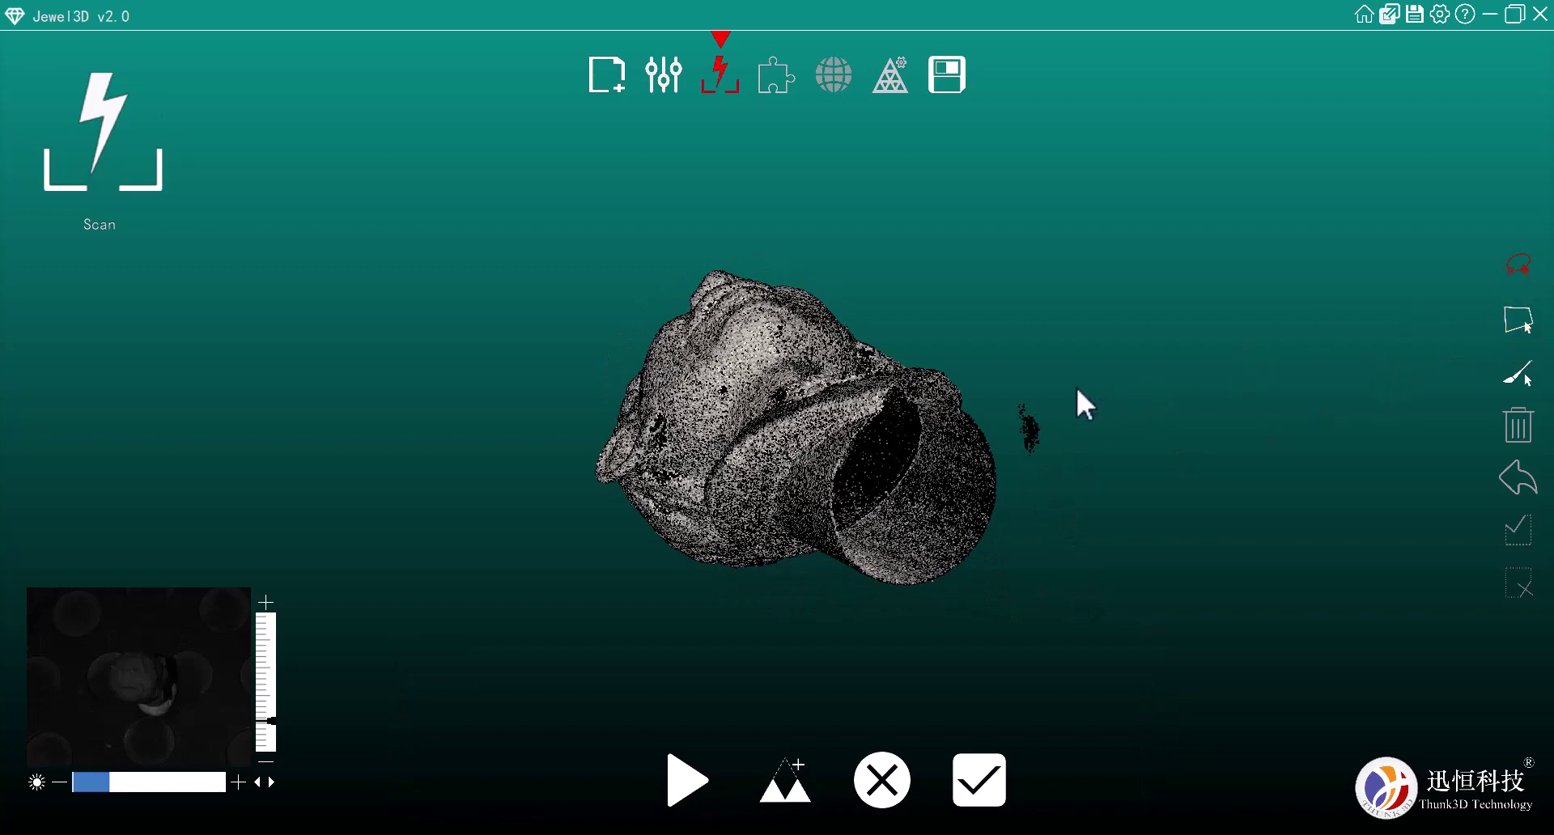
mouse_move(1076, 390)
mouse_down()
mouse_move(1053, 486)
mouse_move(1014, 474)
mouse_up()
drag(1002, 384, 1011, 390)
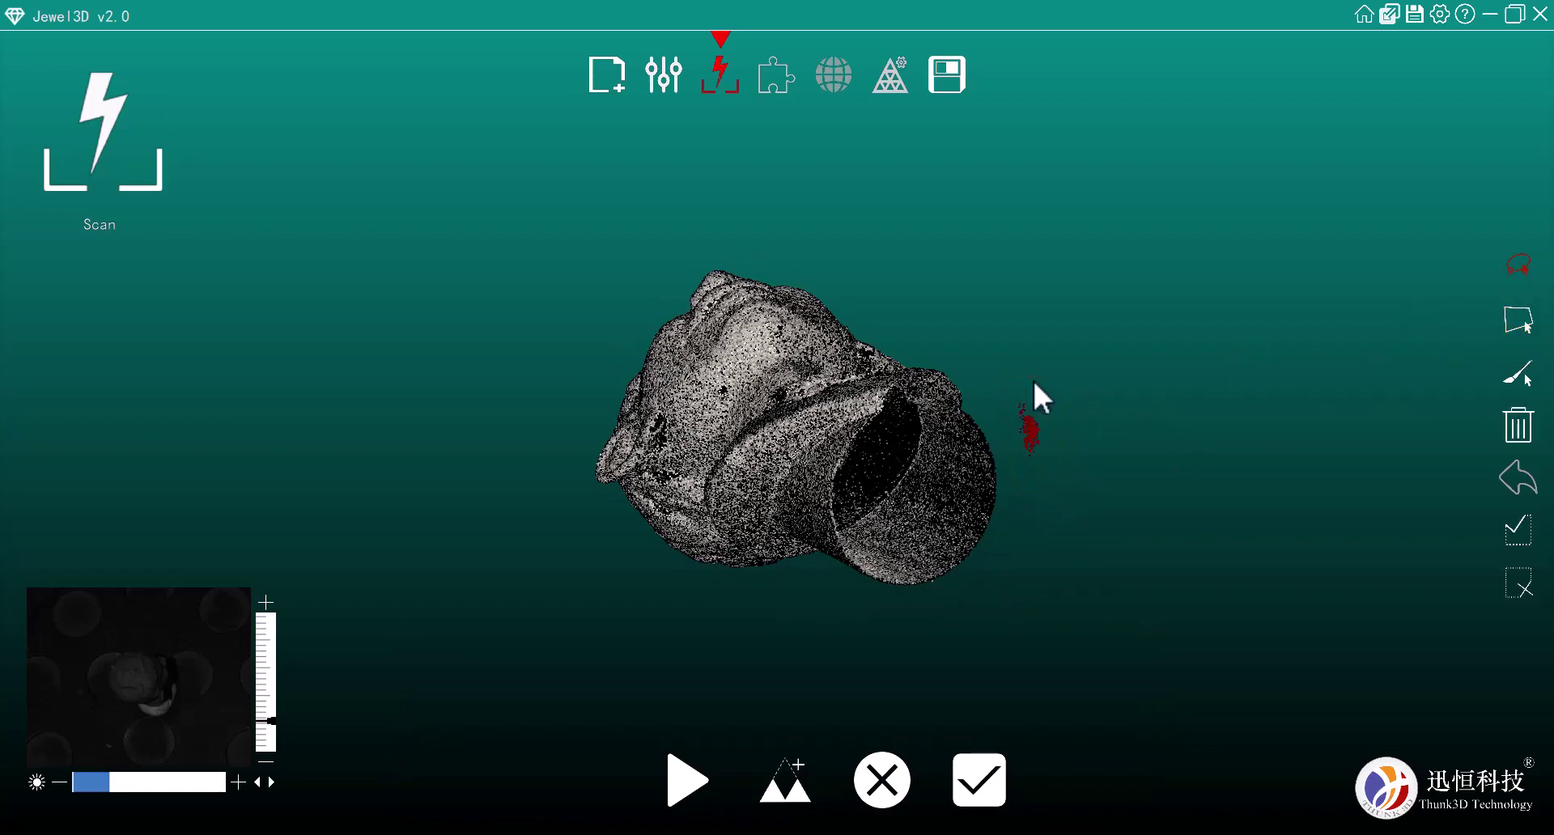
click(1523, 425)
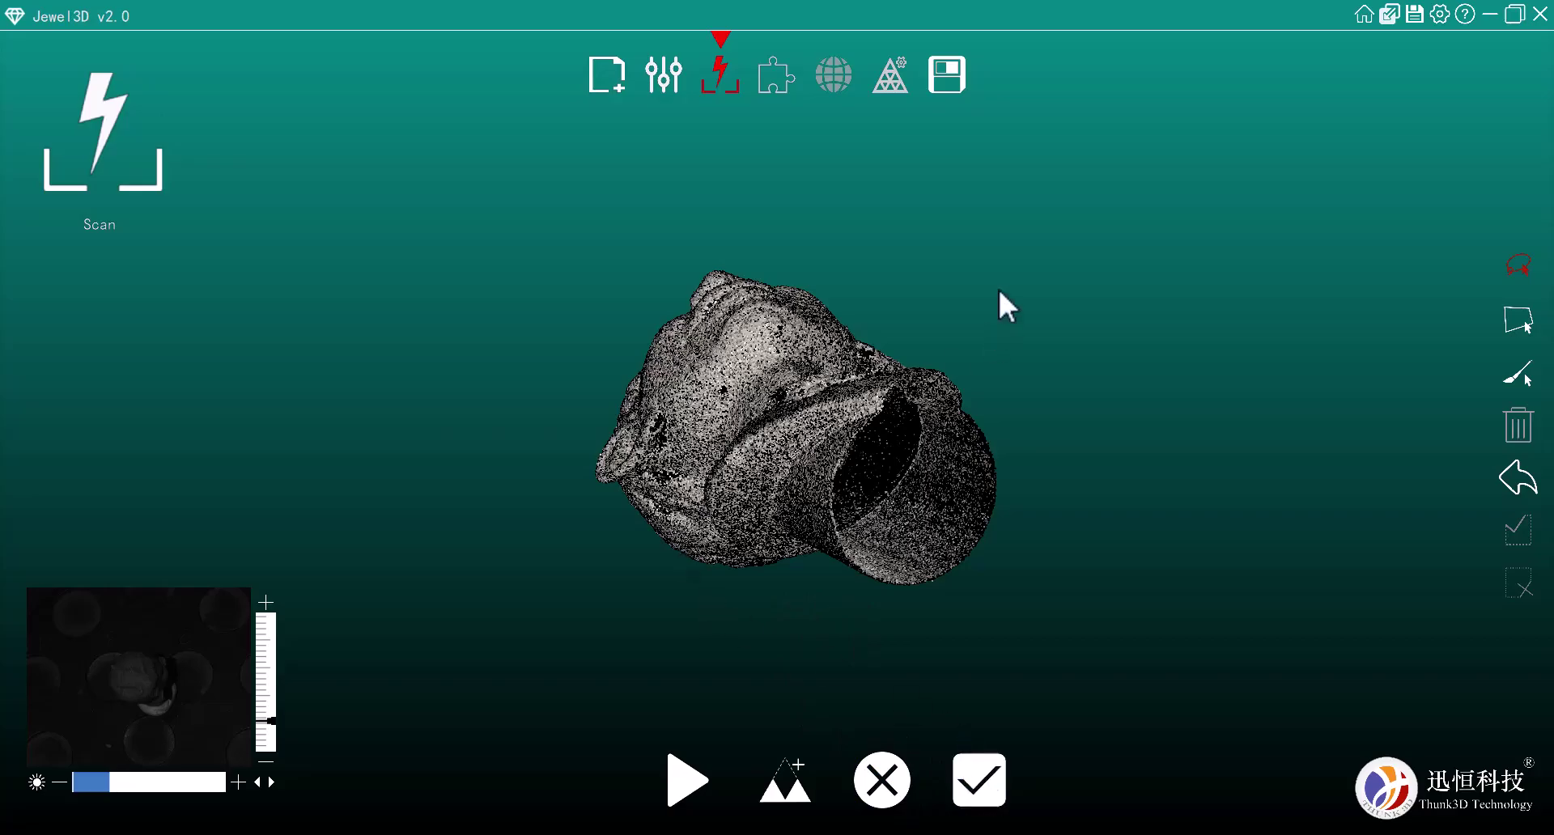
- Check the cleaned point cloud, run a second scan with the bust repositioned to capture its base, and check the new data
drag(998, 292, 1083, 458)
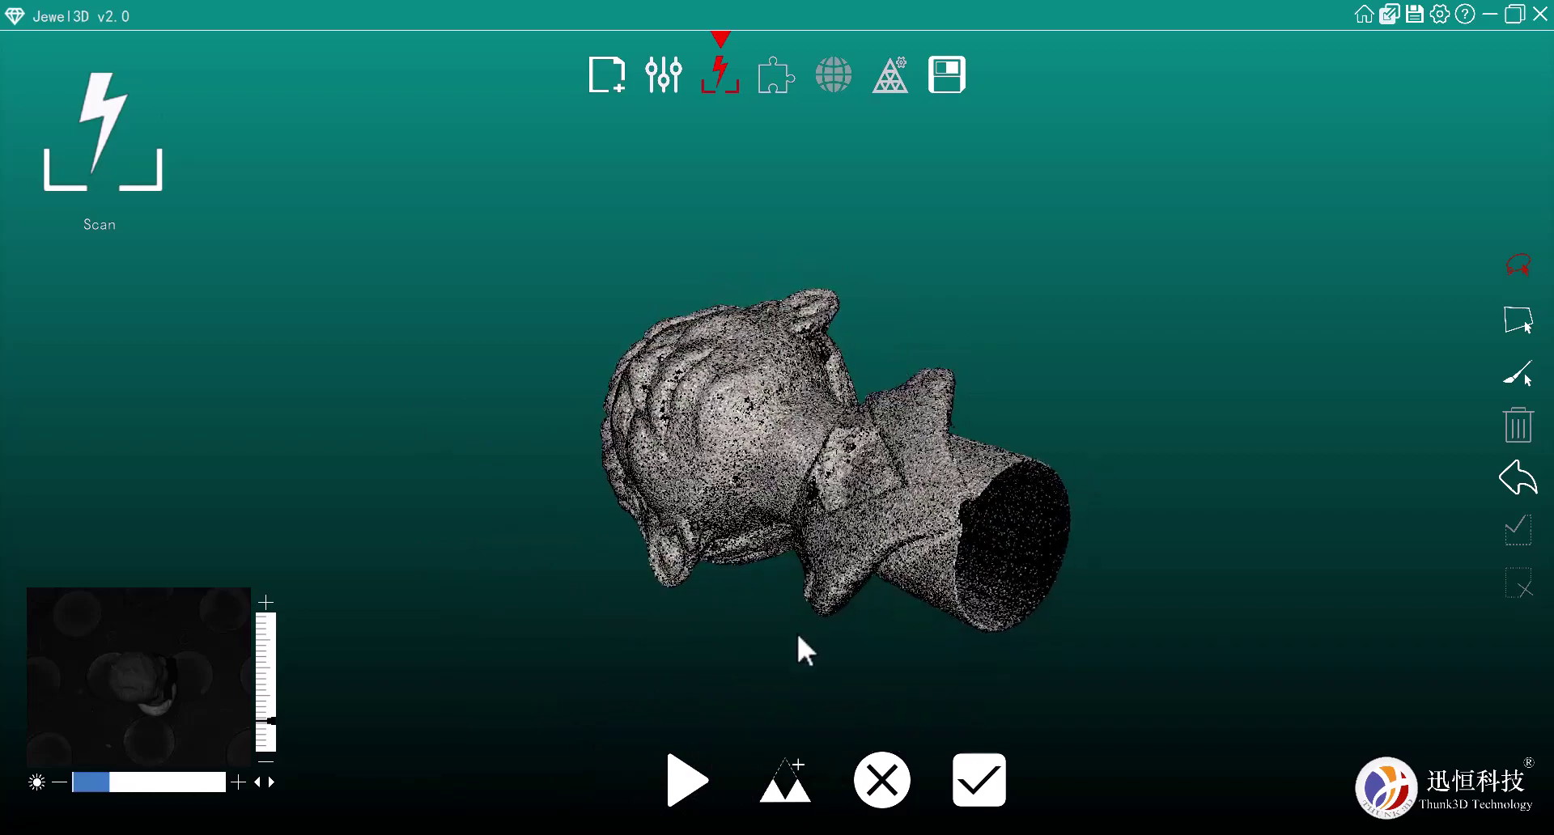
drag(798, 636, 784, 521)
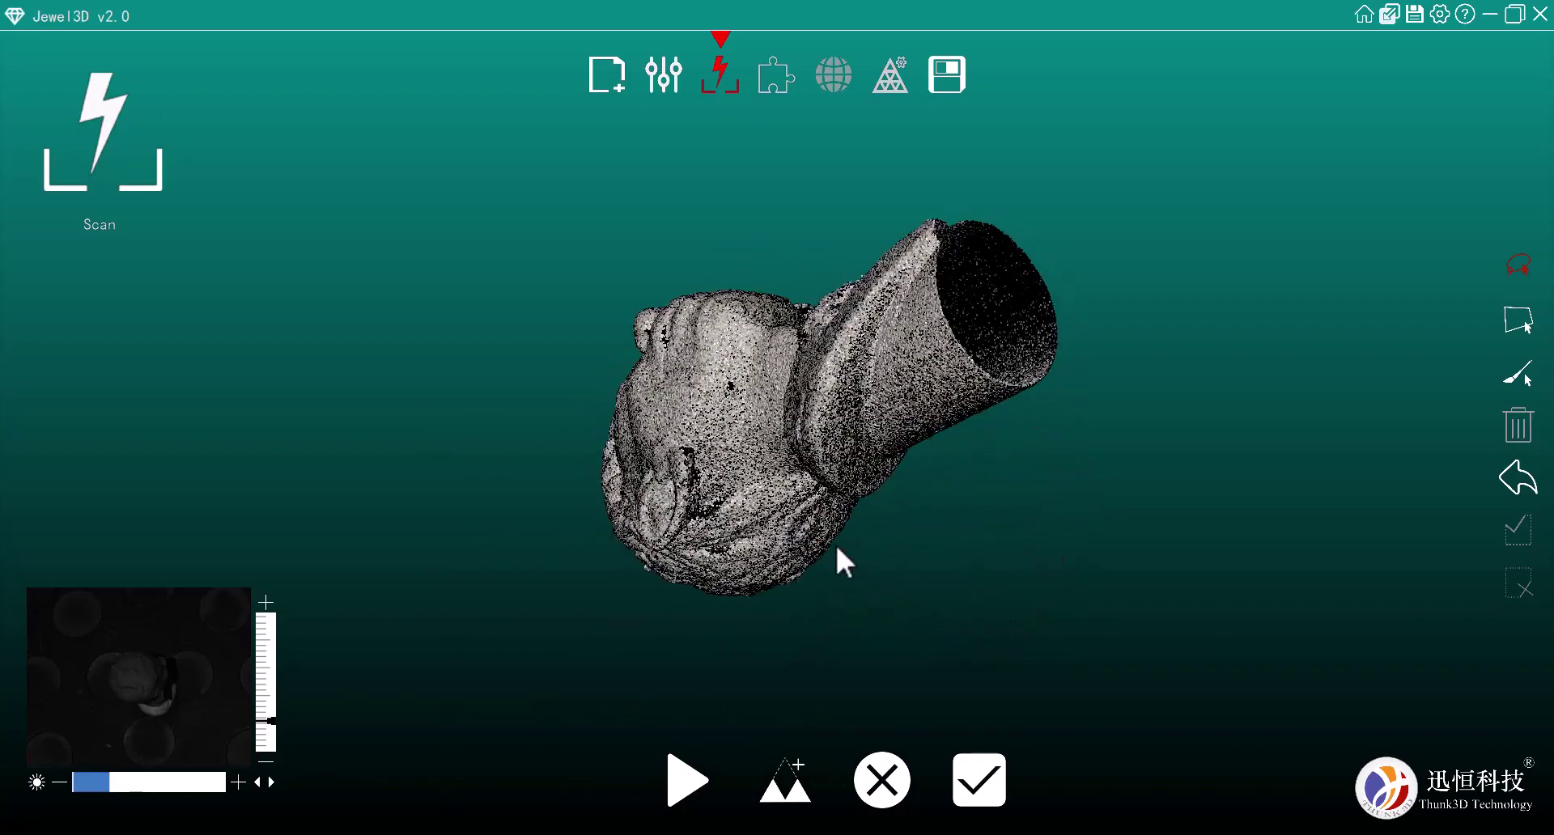
drag(1080, 437, 967, 452)
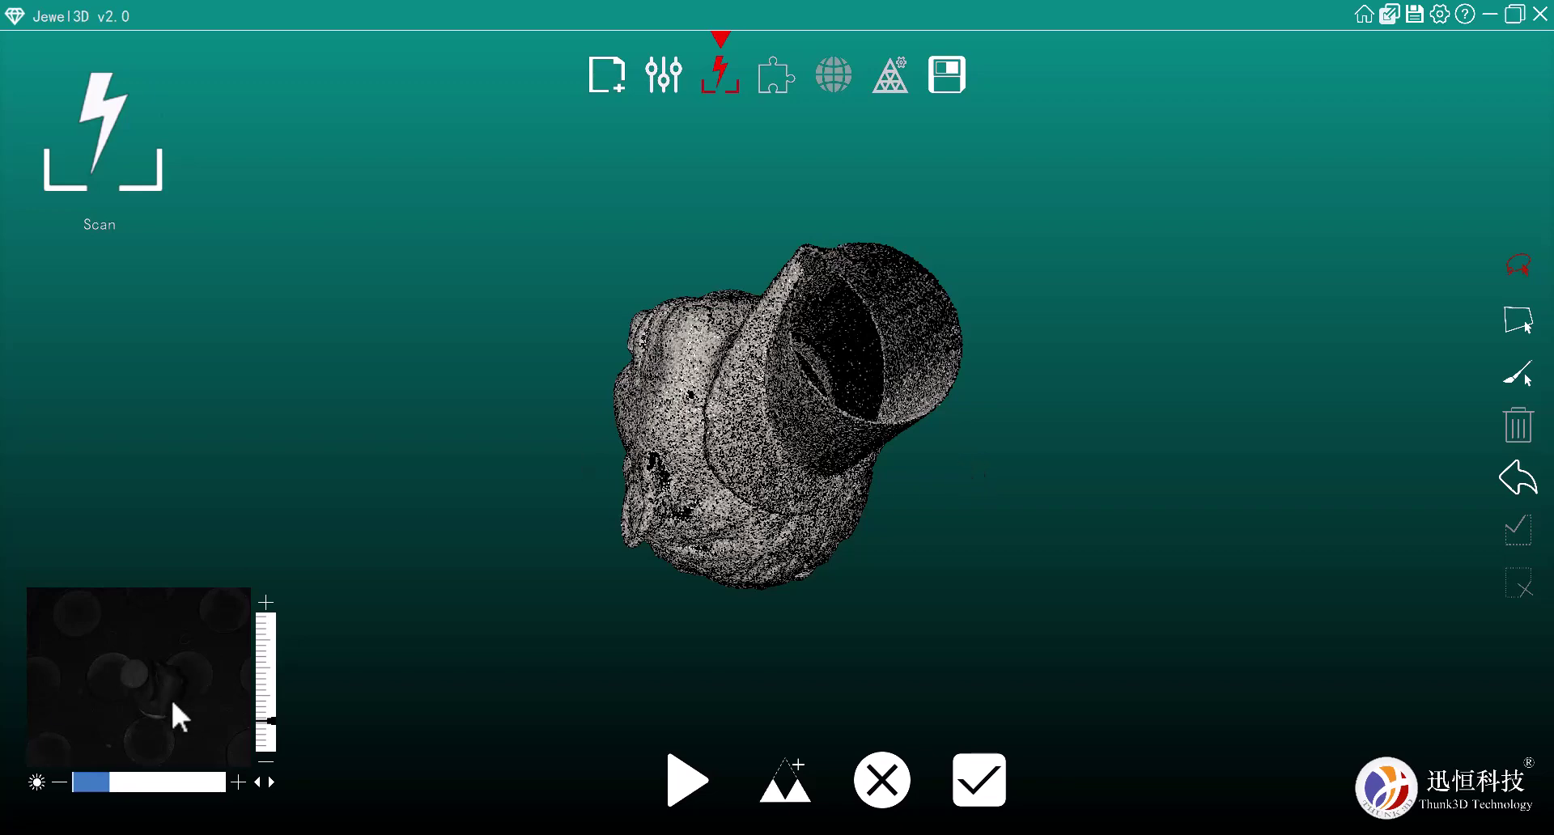
click(688, 789)
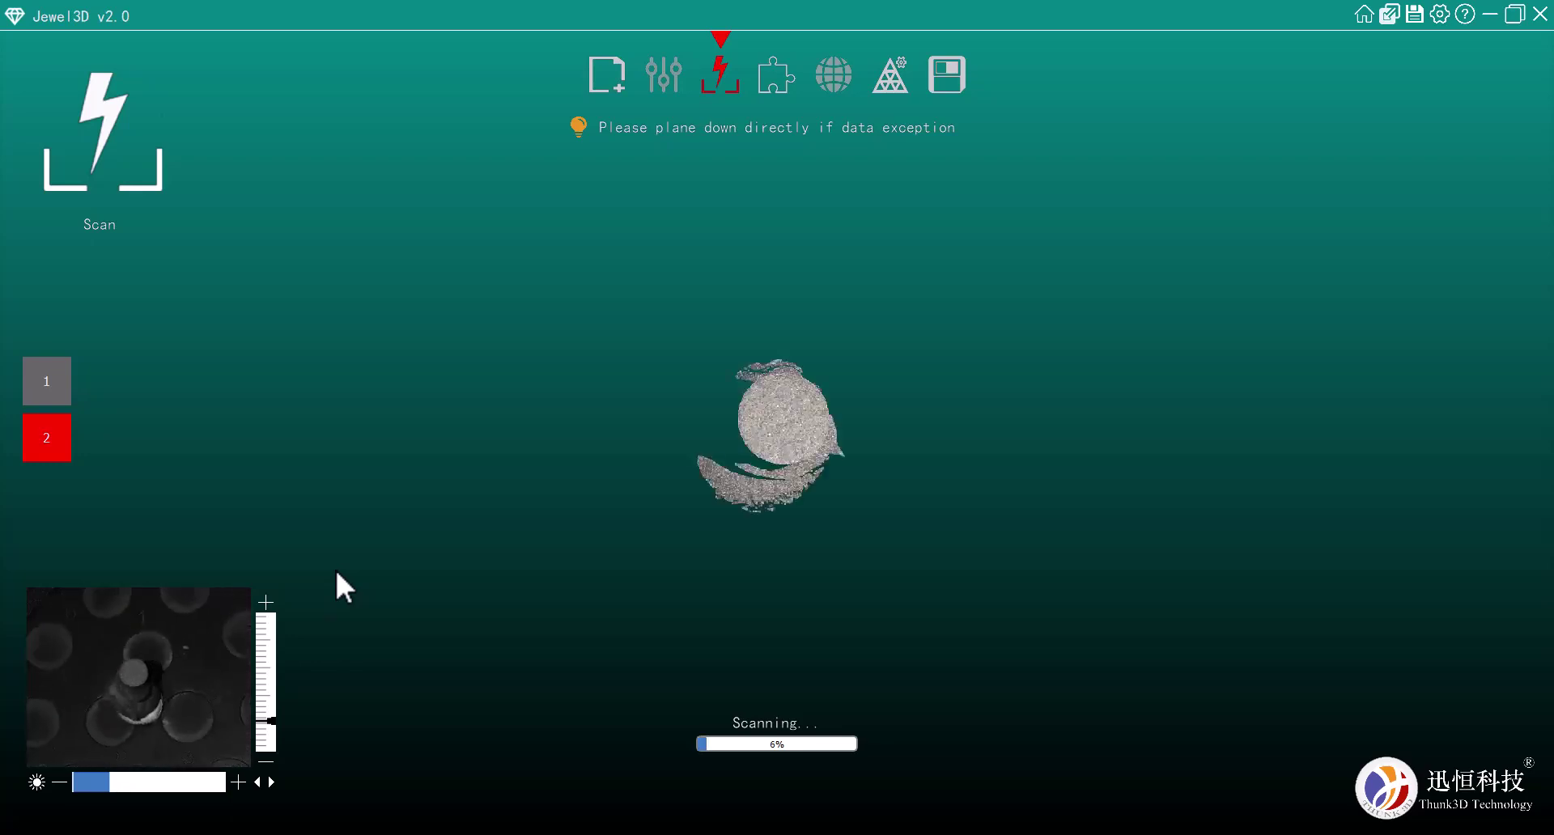
drag(727, 541, 797, 401)
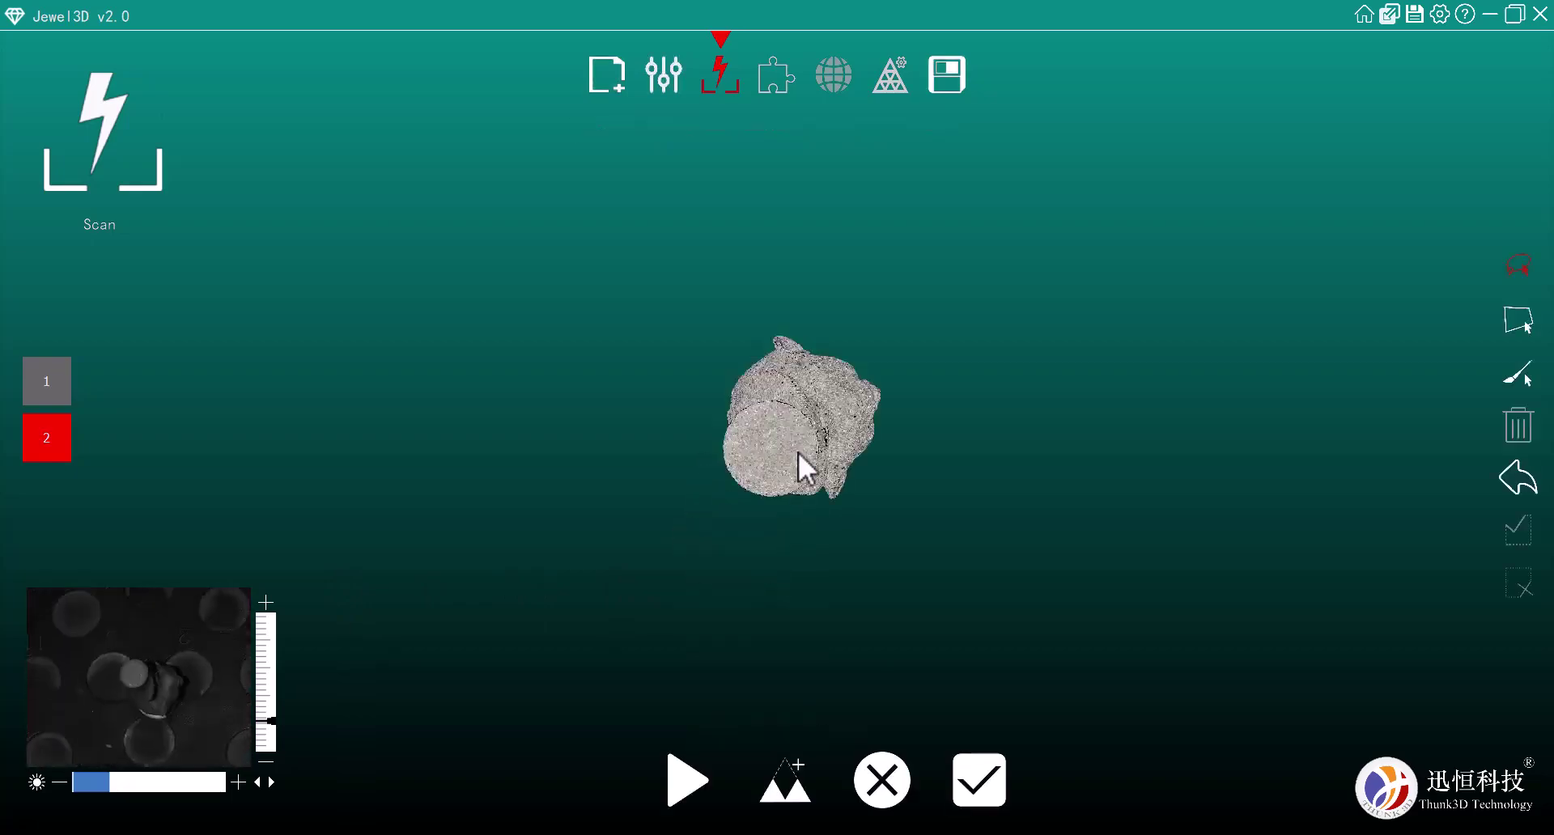
drag(848, 395, 992, 459)
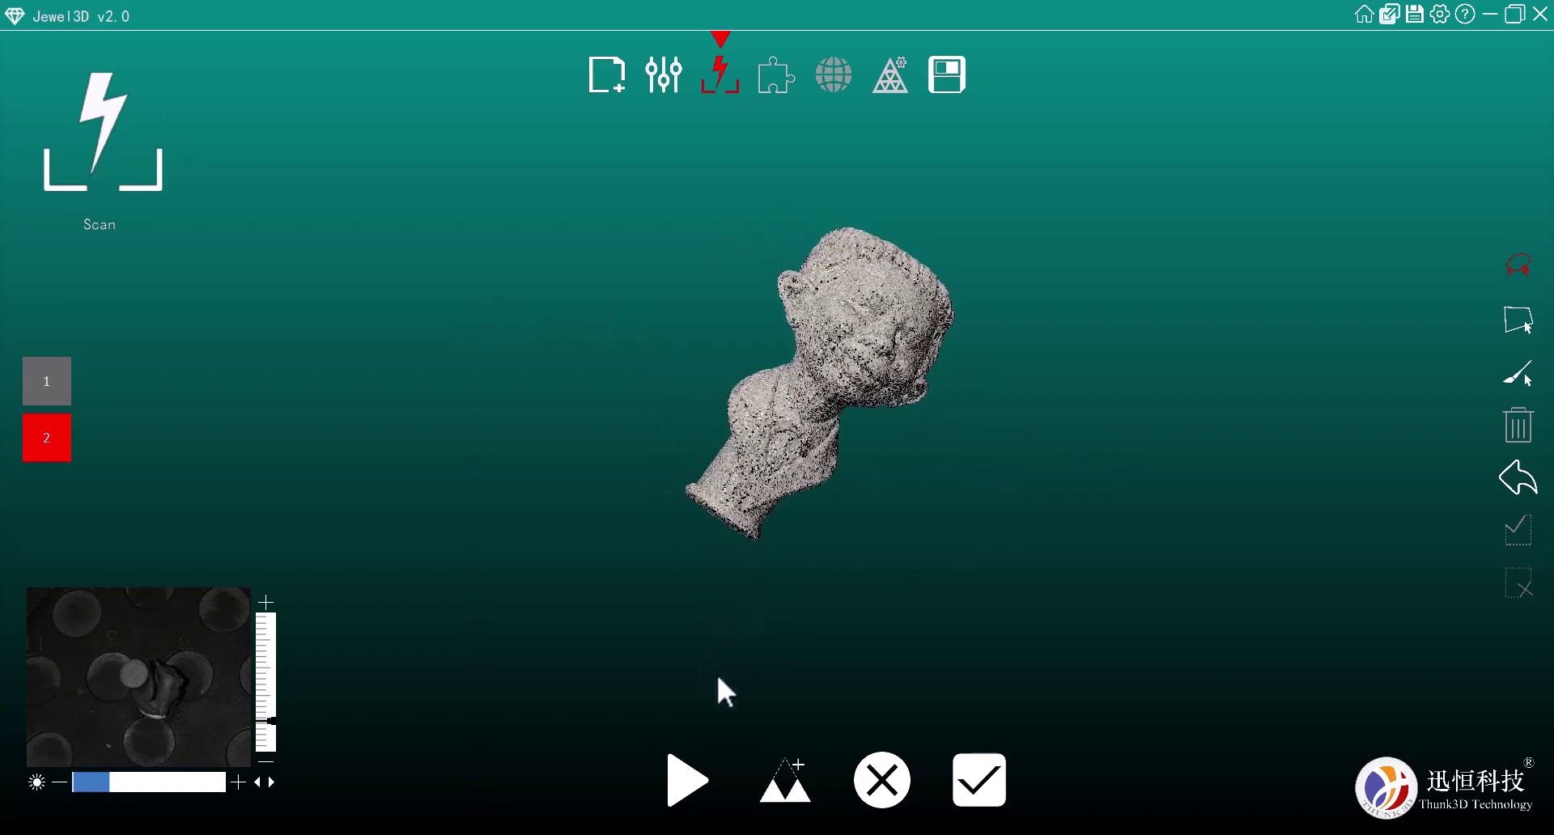
- Accept both scans to align them automatically, and check the alignment of the two point clouds from several sides
click(979, 775)
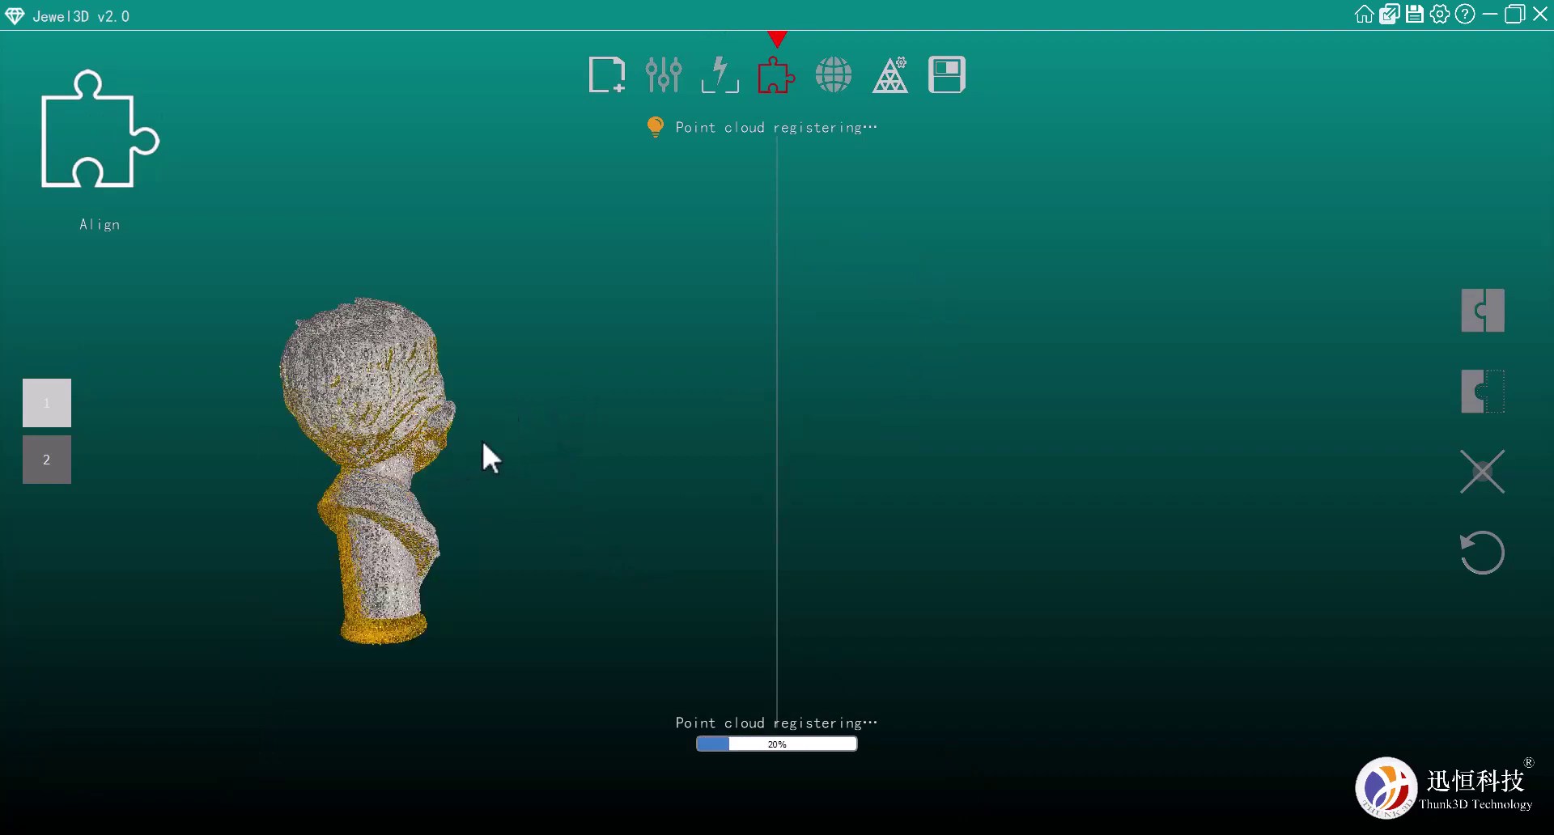
drag(566, 437, 264, 478)
drag(510, 423, 385, 483)
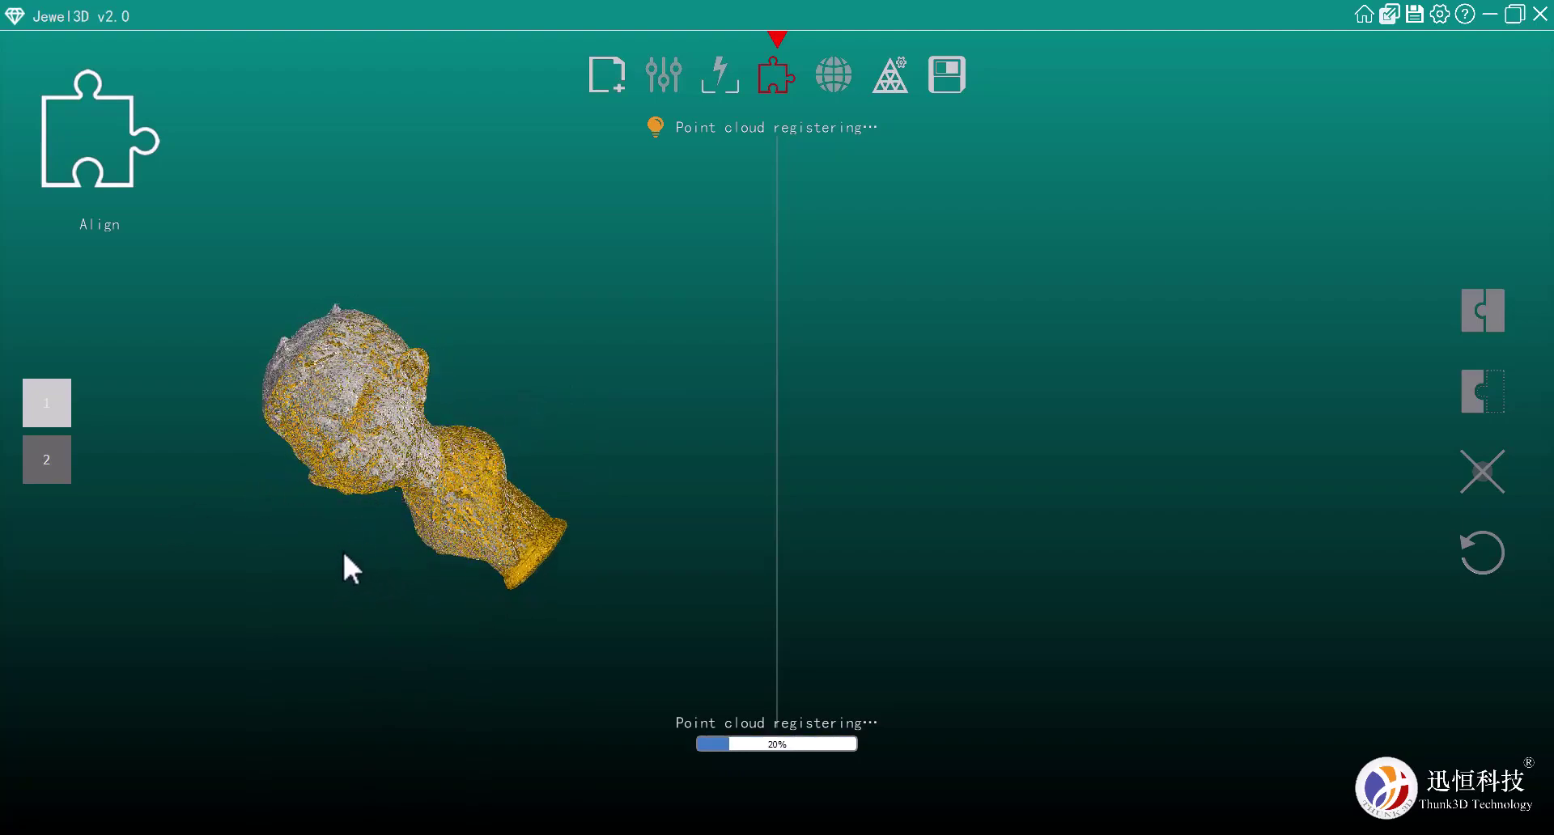
drag(343, 556, 640, 422)
drag(463, 418, 439, 475)
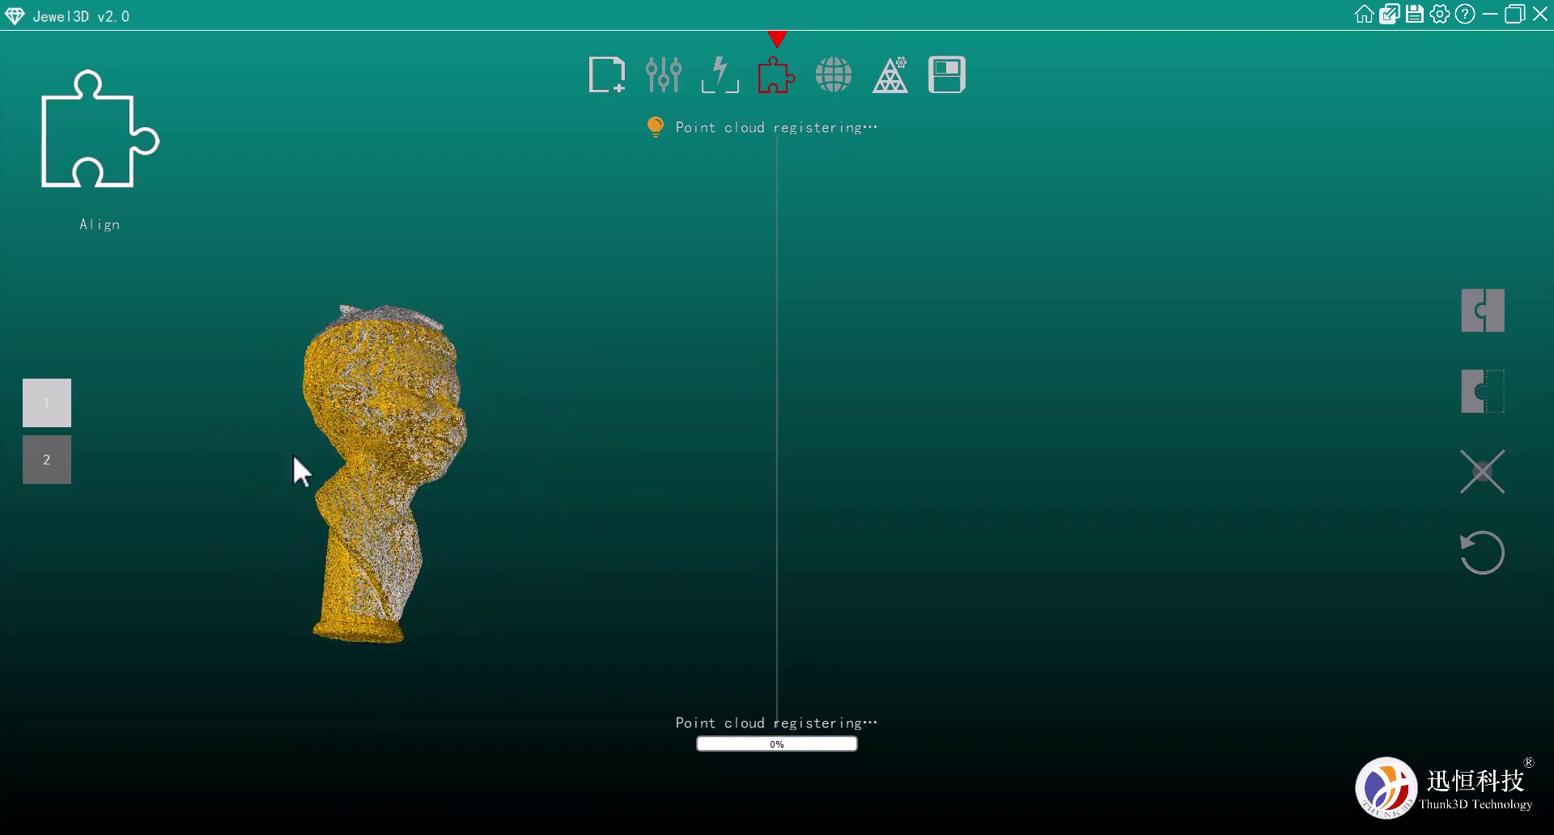
drag(537, 374, 419, 469)
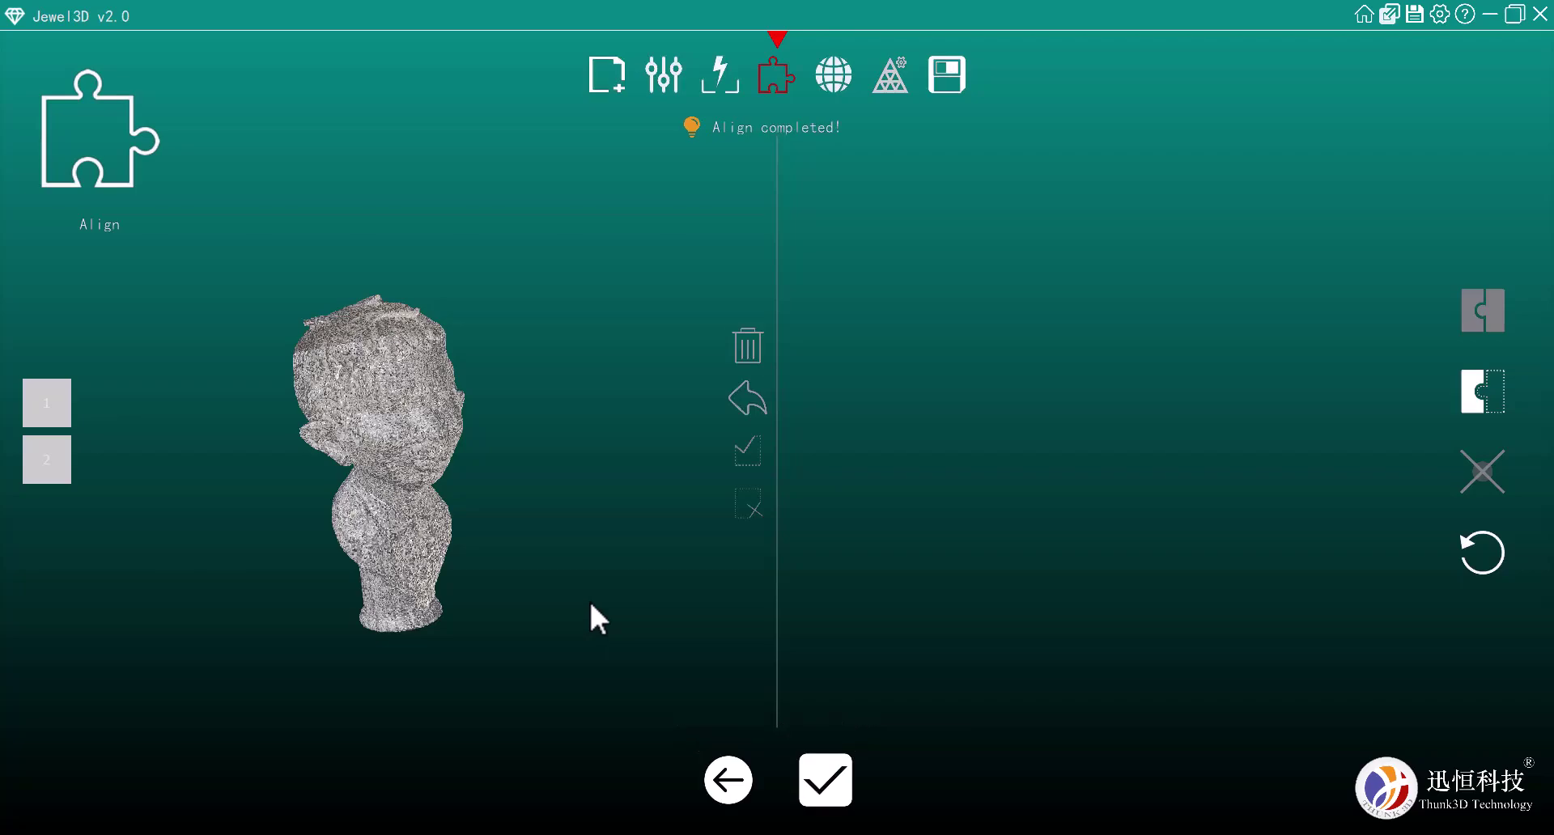
drag(512, 463, 163, 508)
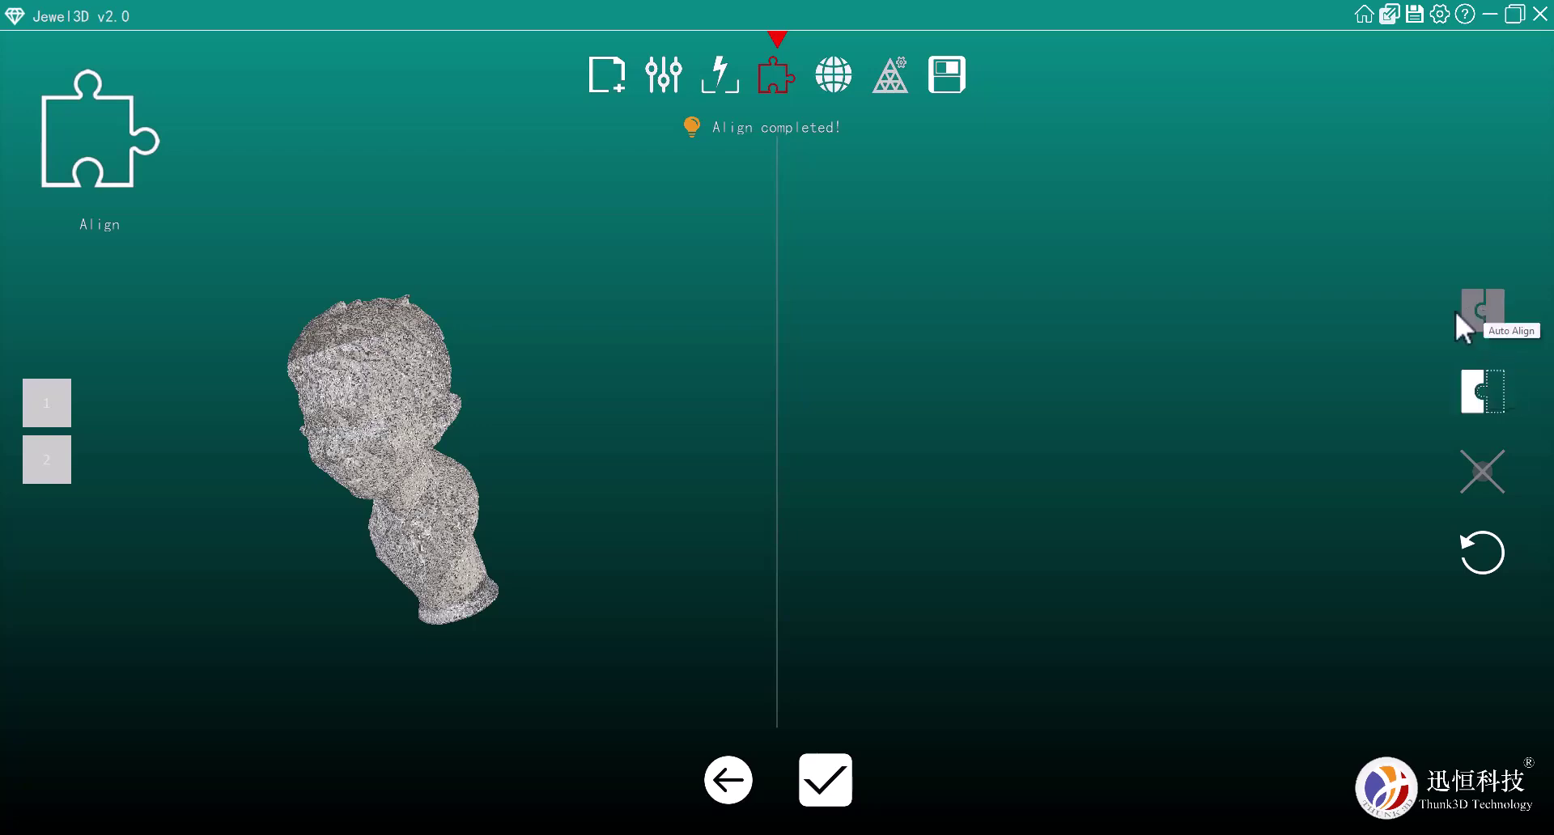
- Undo the automatic alignment and load scan 2 beside scan 1, both facing forward, for manual alignment
click(1473, 389)
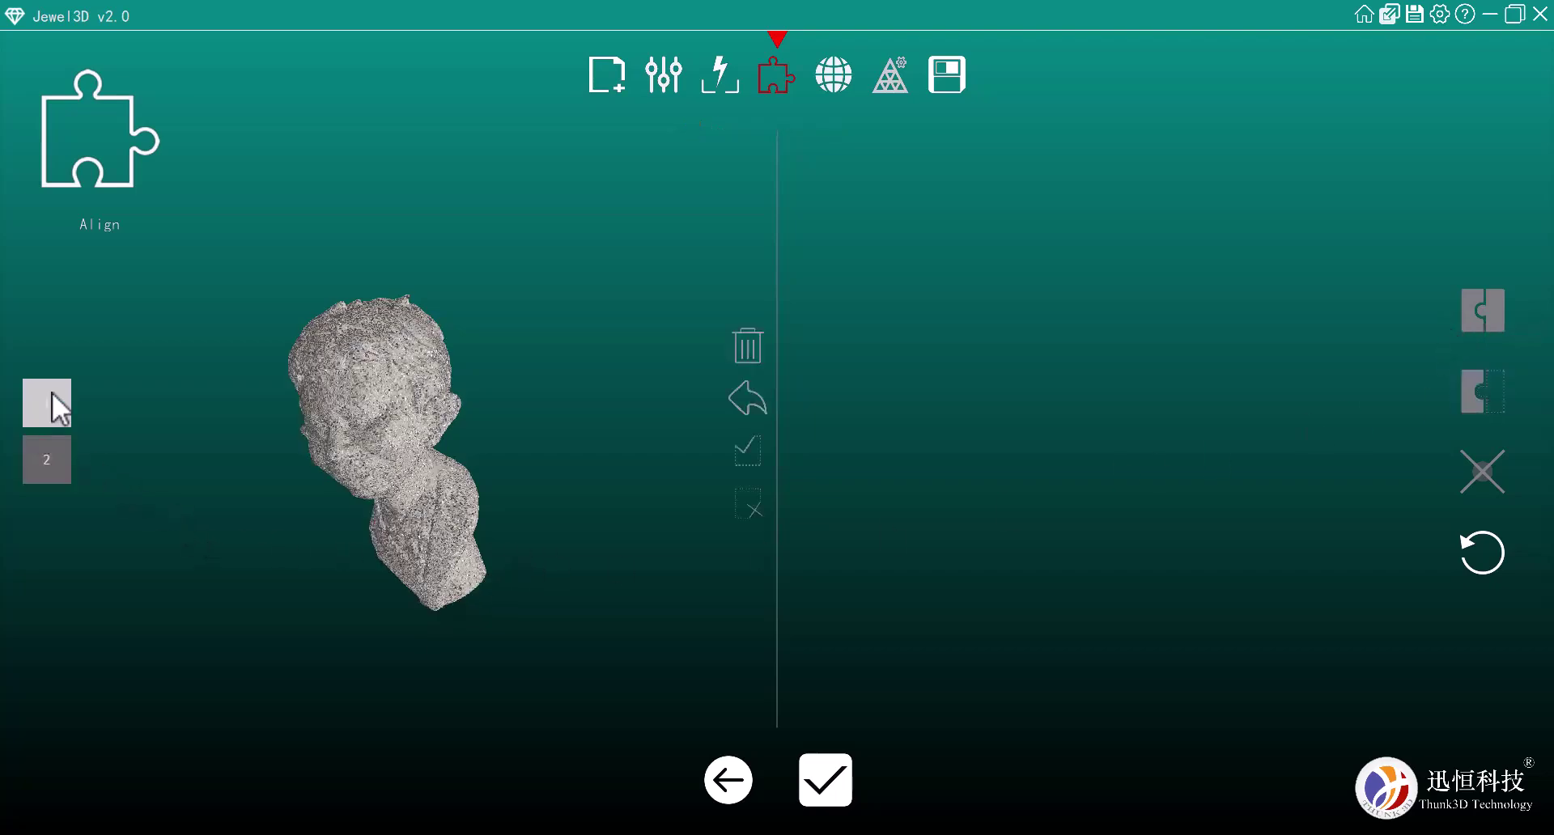
click(46, 468)
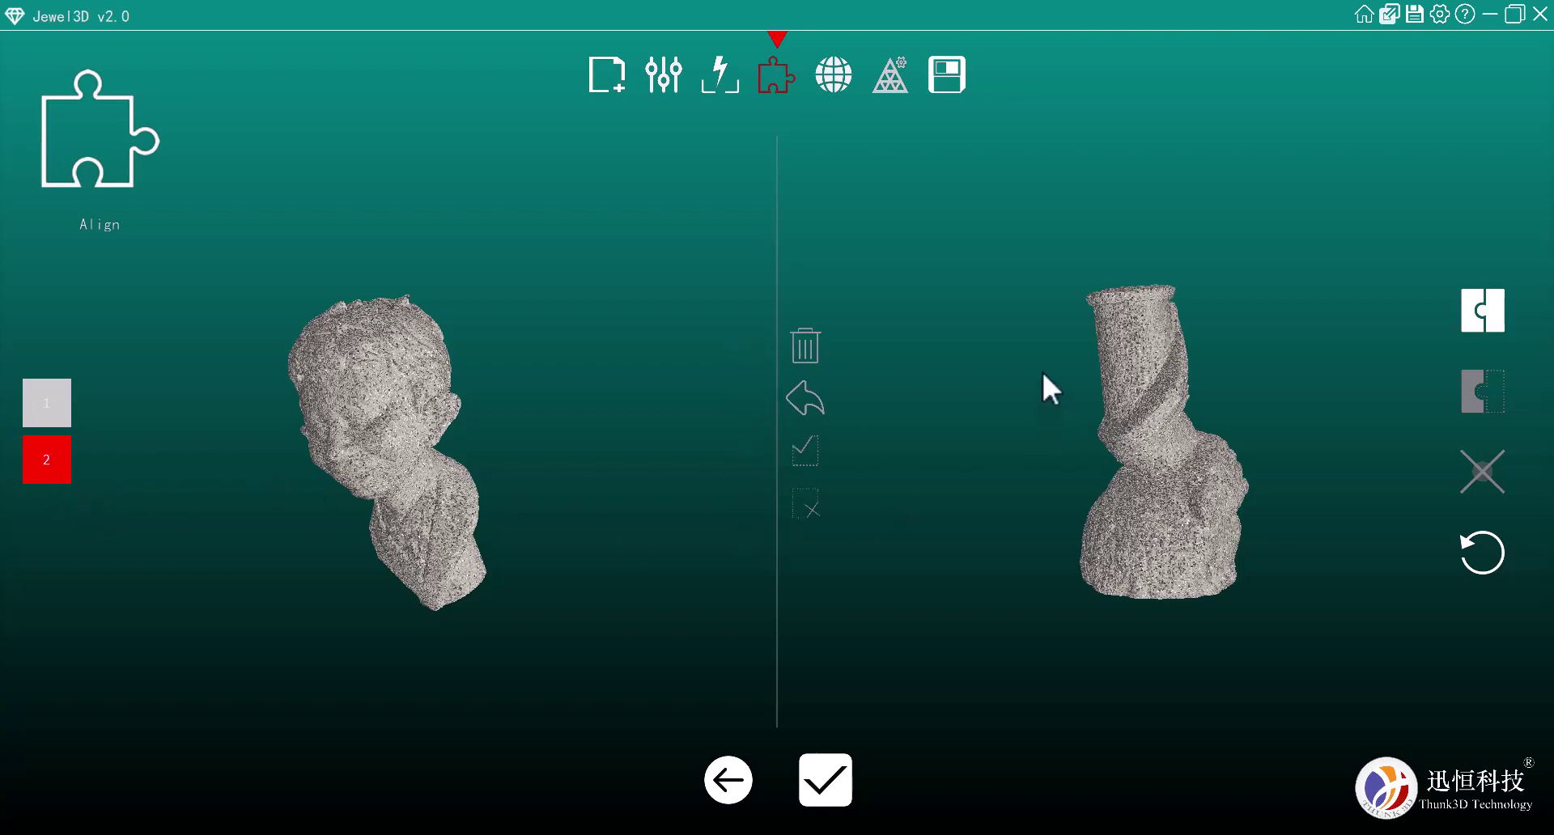
drag(1027, 317, 890, 484)
drag(357, 476, 356, 546)
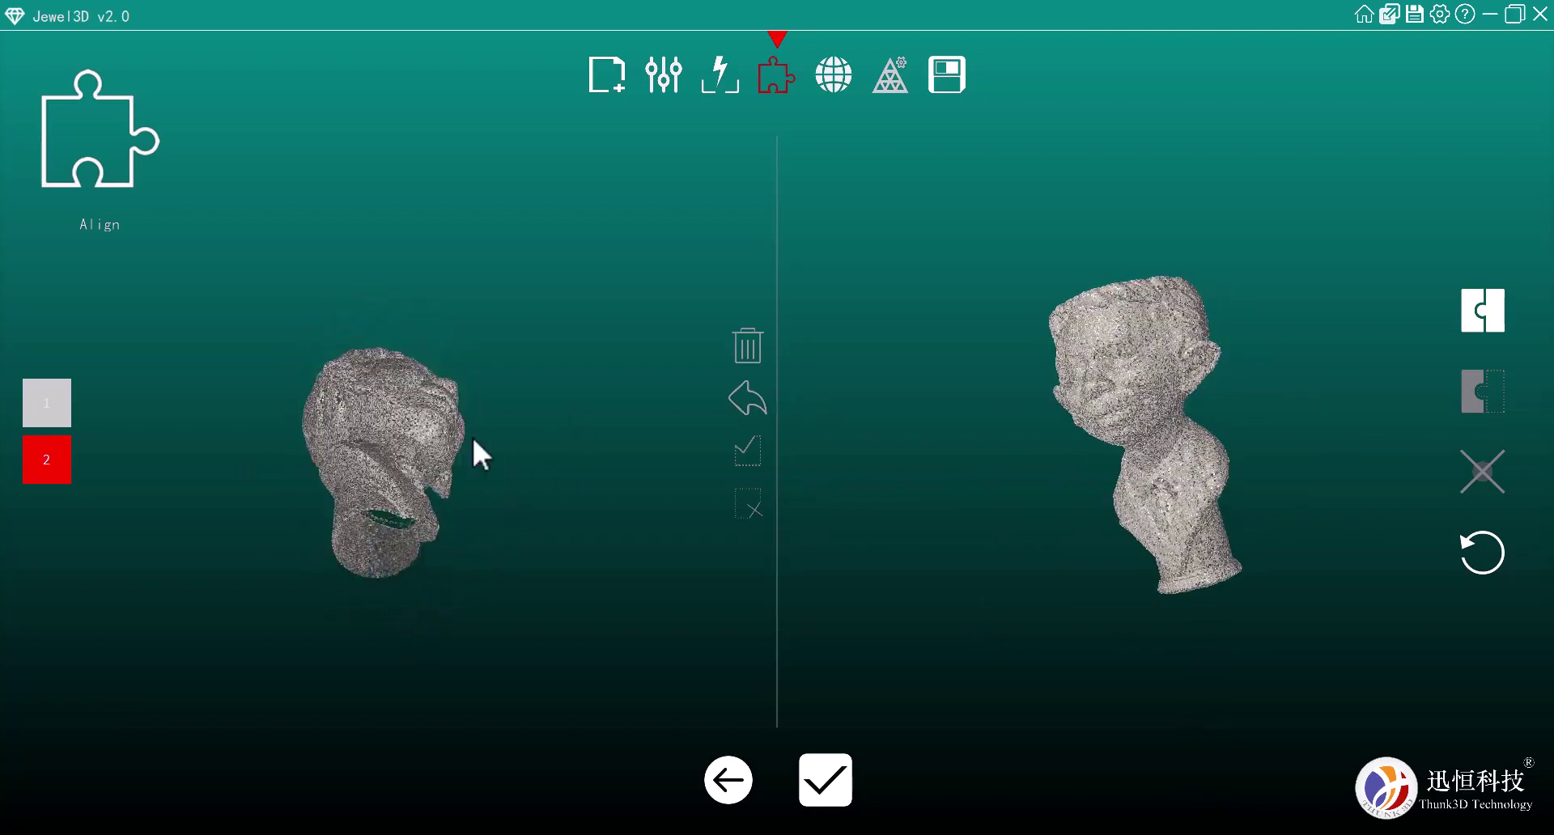
drag(473, 441, 310, 570)
drag(421, 327, 569, 372)
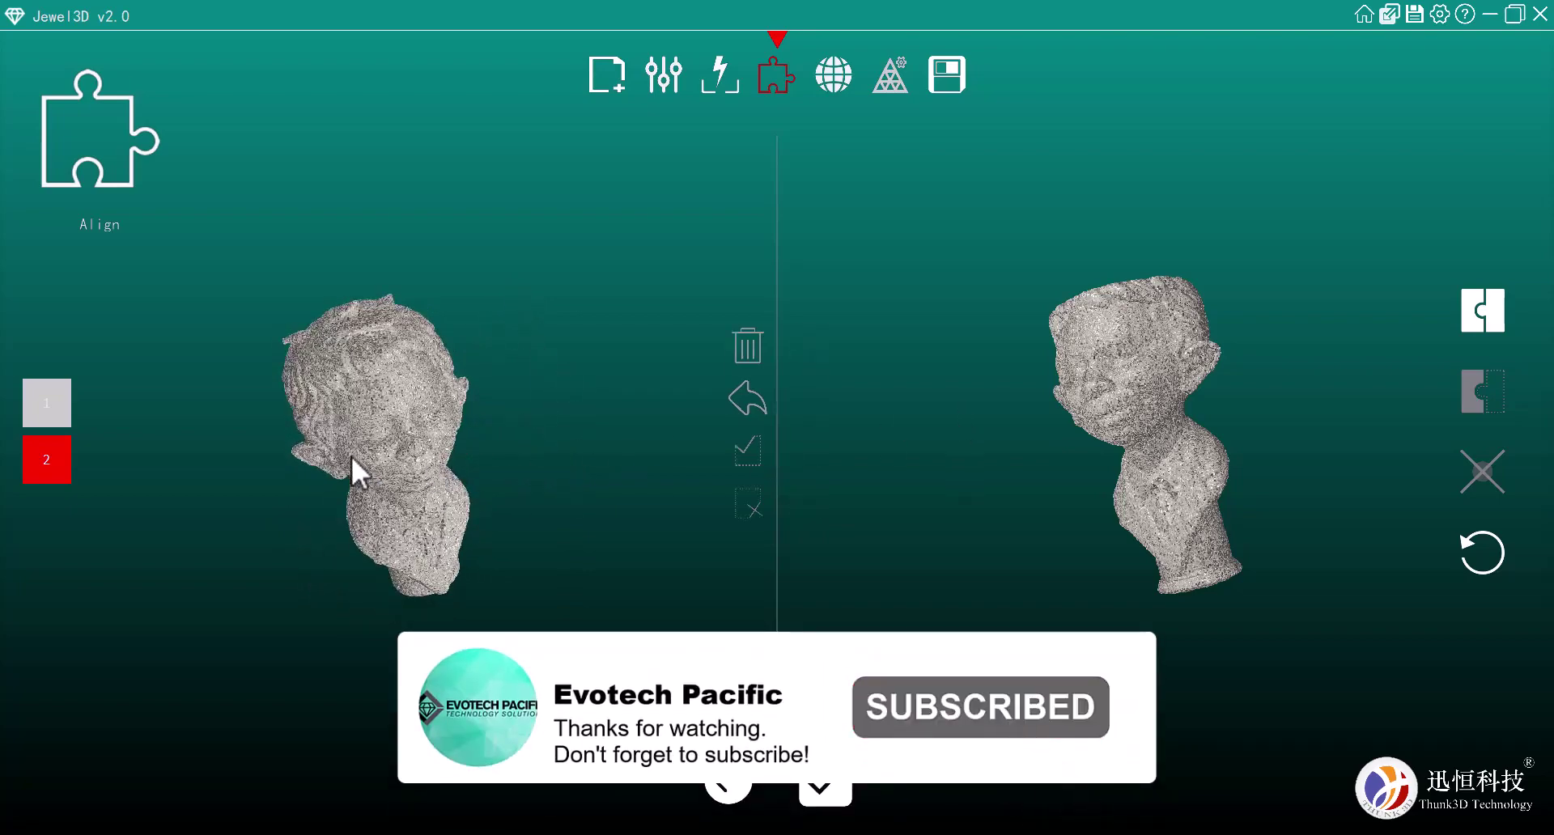
- Mark five matching points on both scans: the two outer ears, the nose, the chin and the lower jacket edge
scroll(389, 442, up, 5)
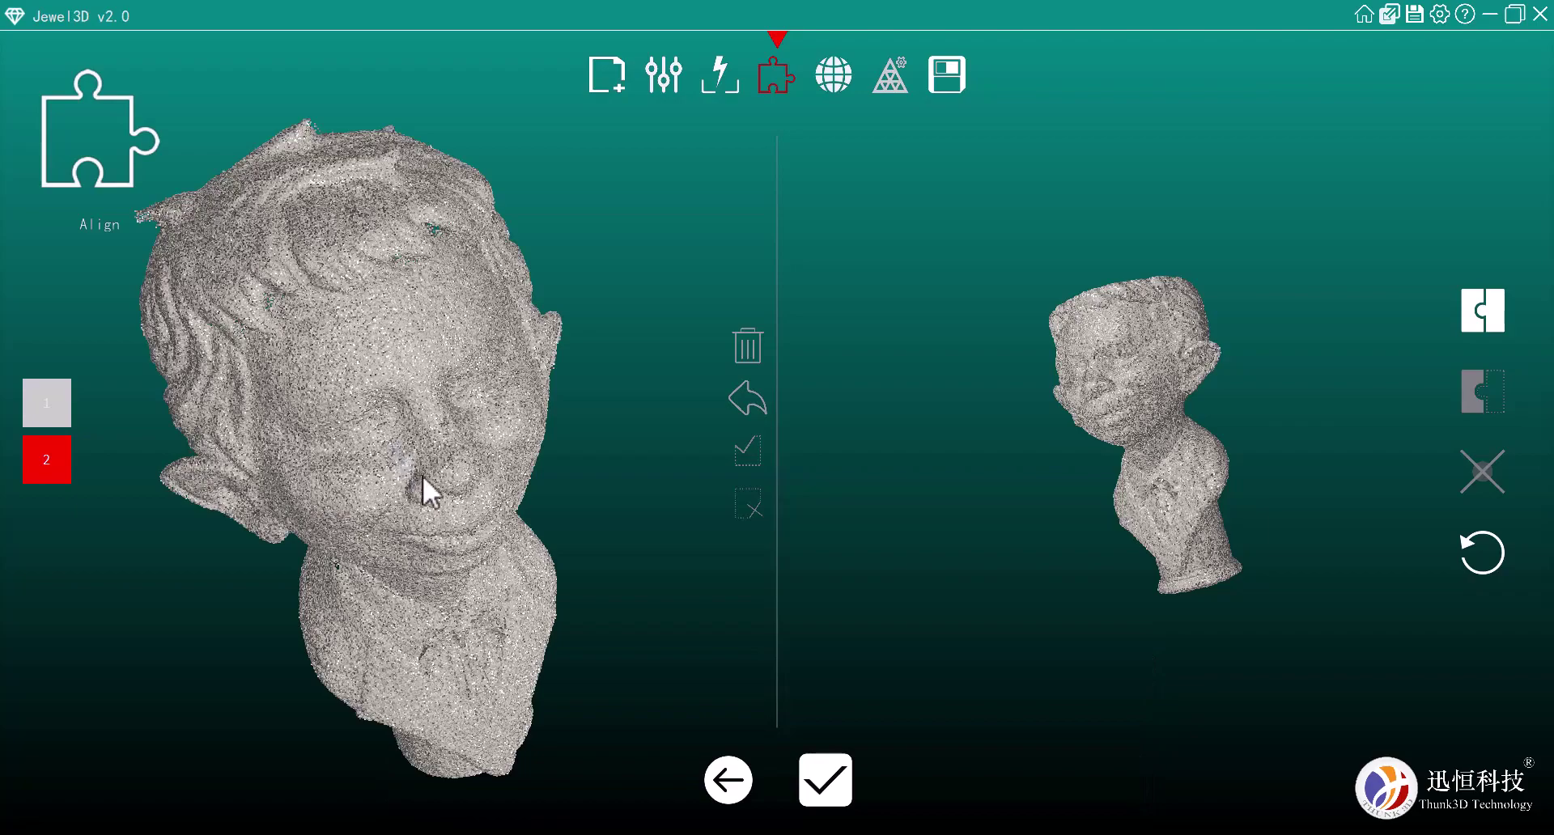
drag(581, 484, 614, 537)
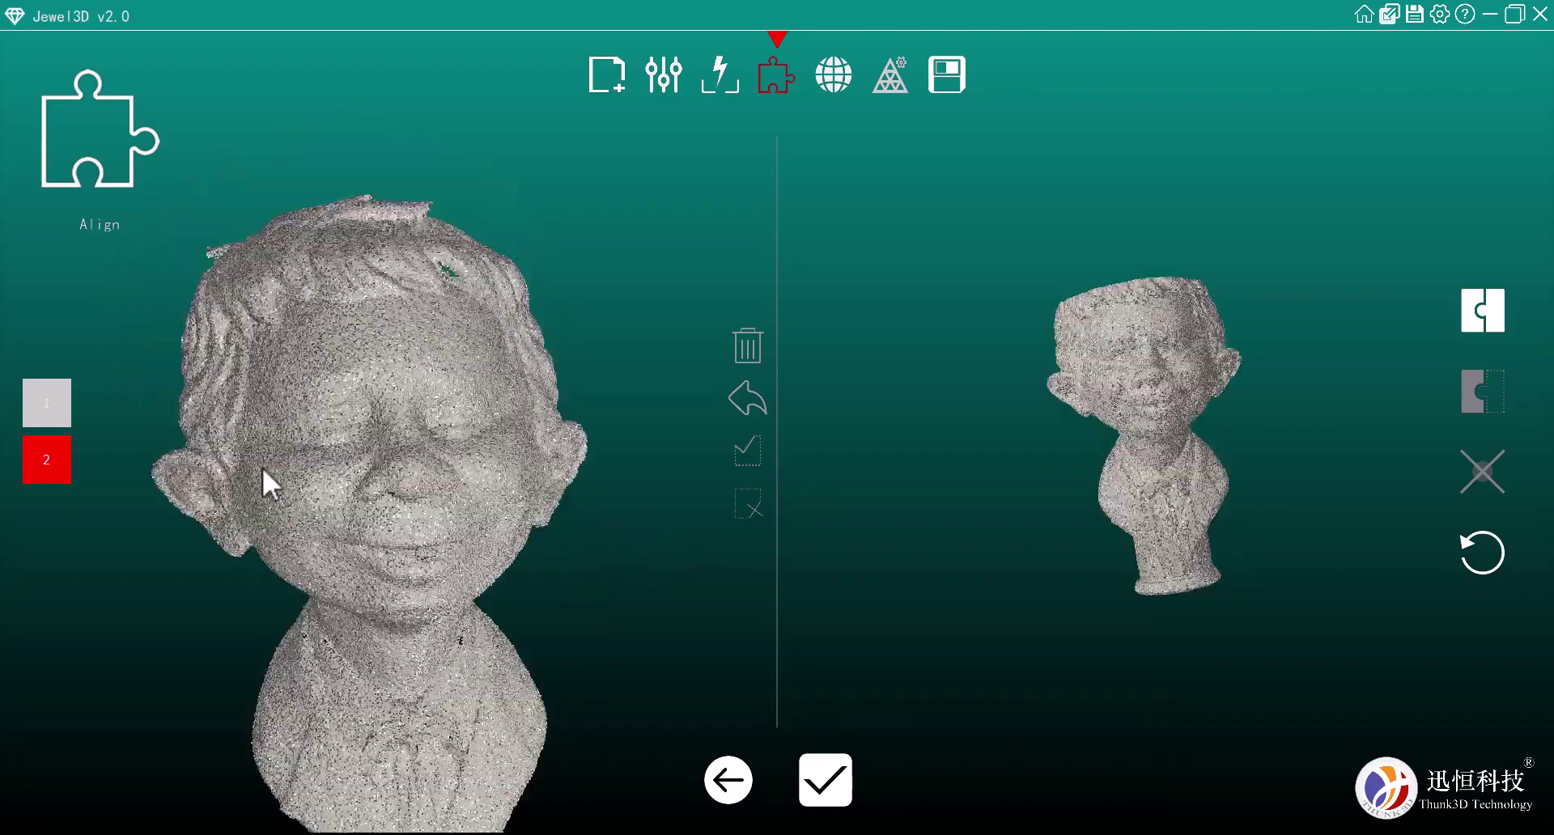
click(168, 458)
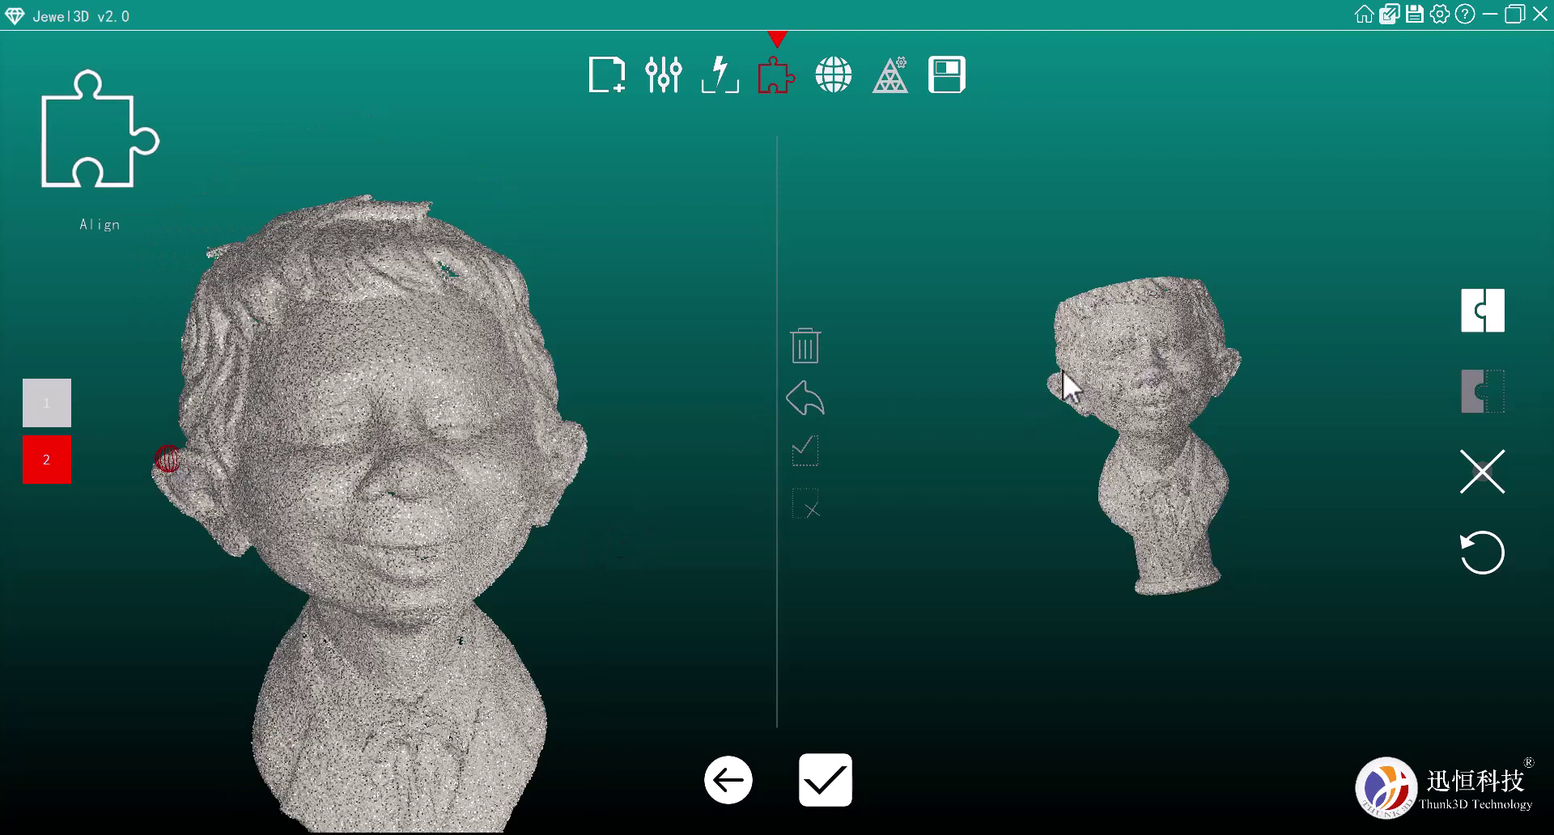
scroll(1062, 371, up, 5)
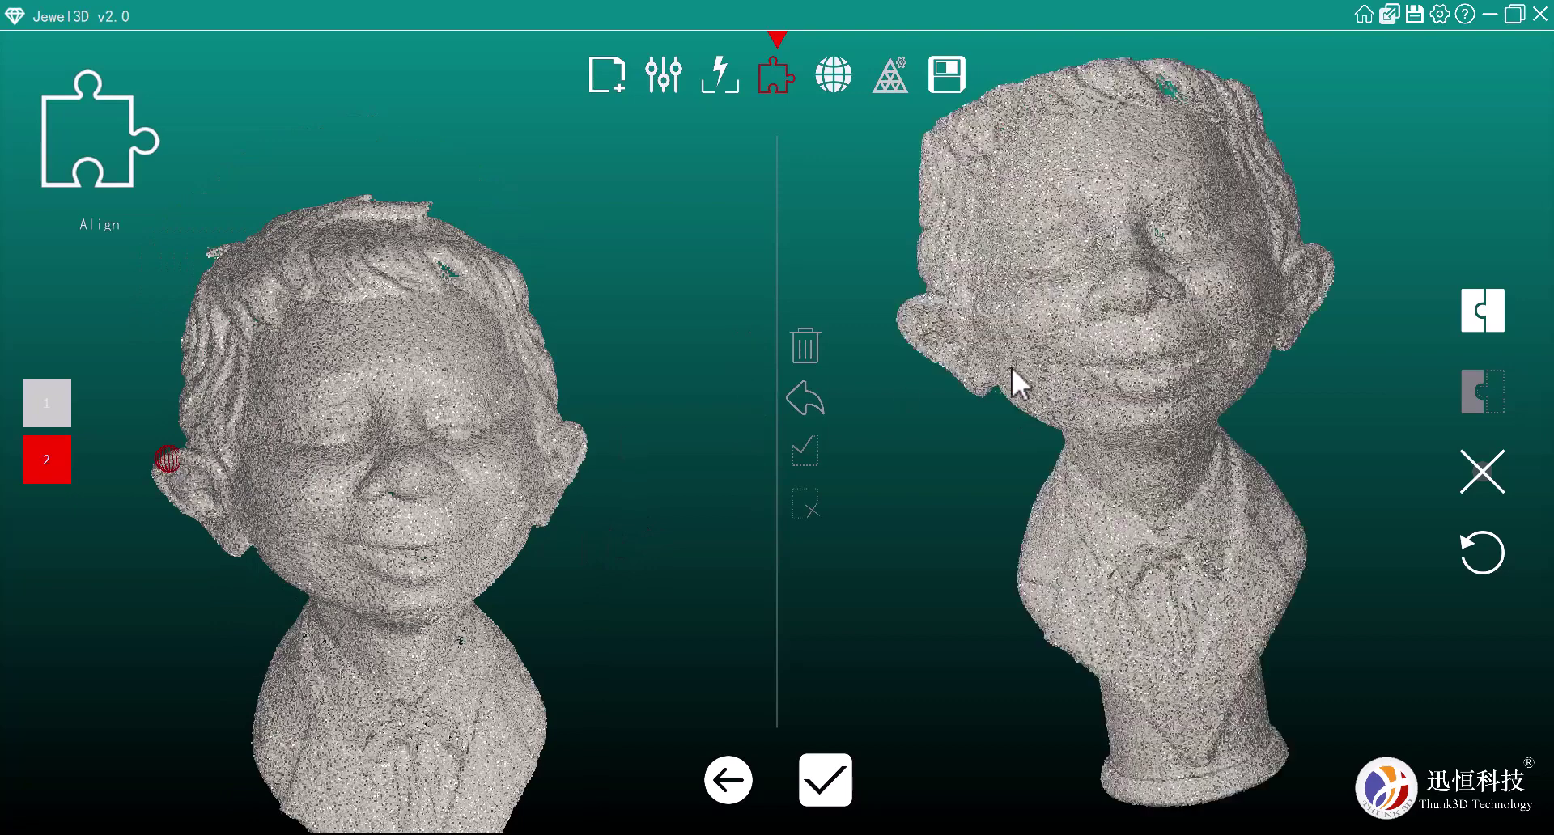
click(910, 308)
click(576, 425)
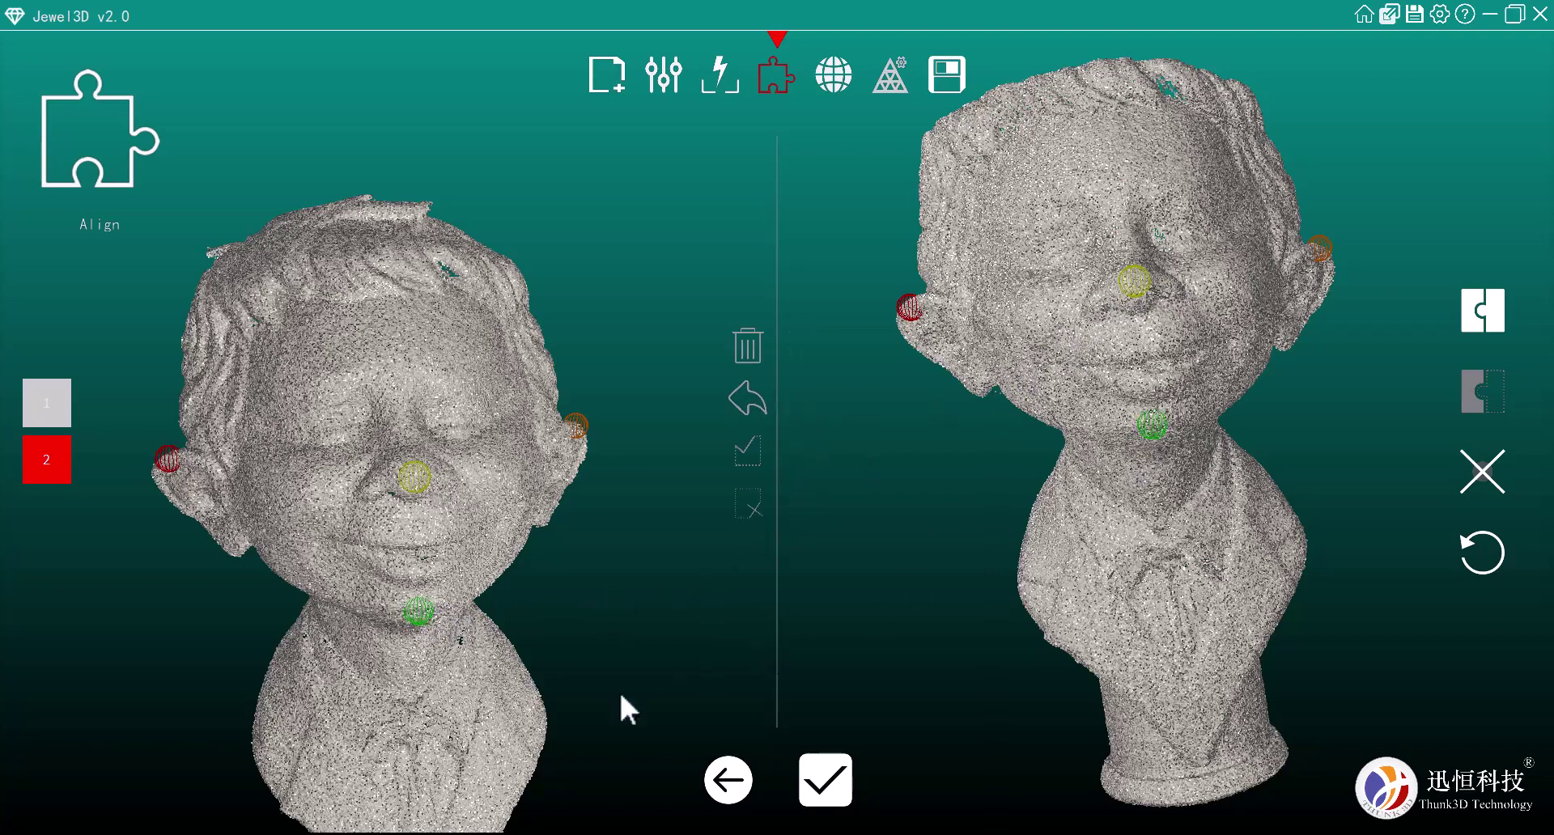
click(282, 805)
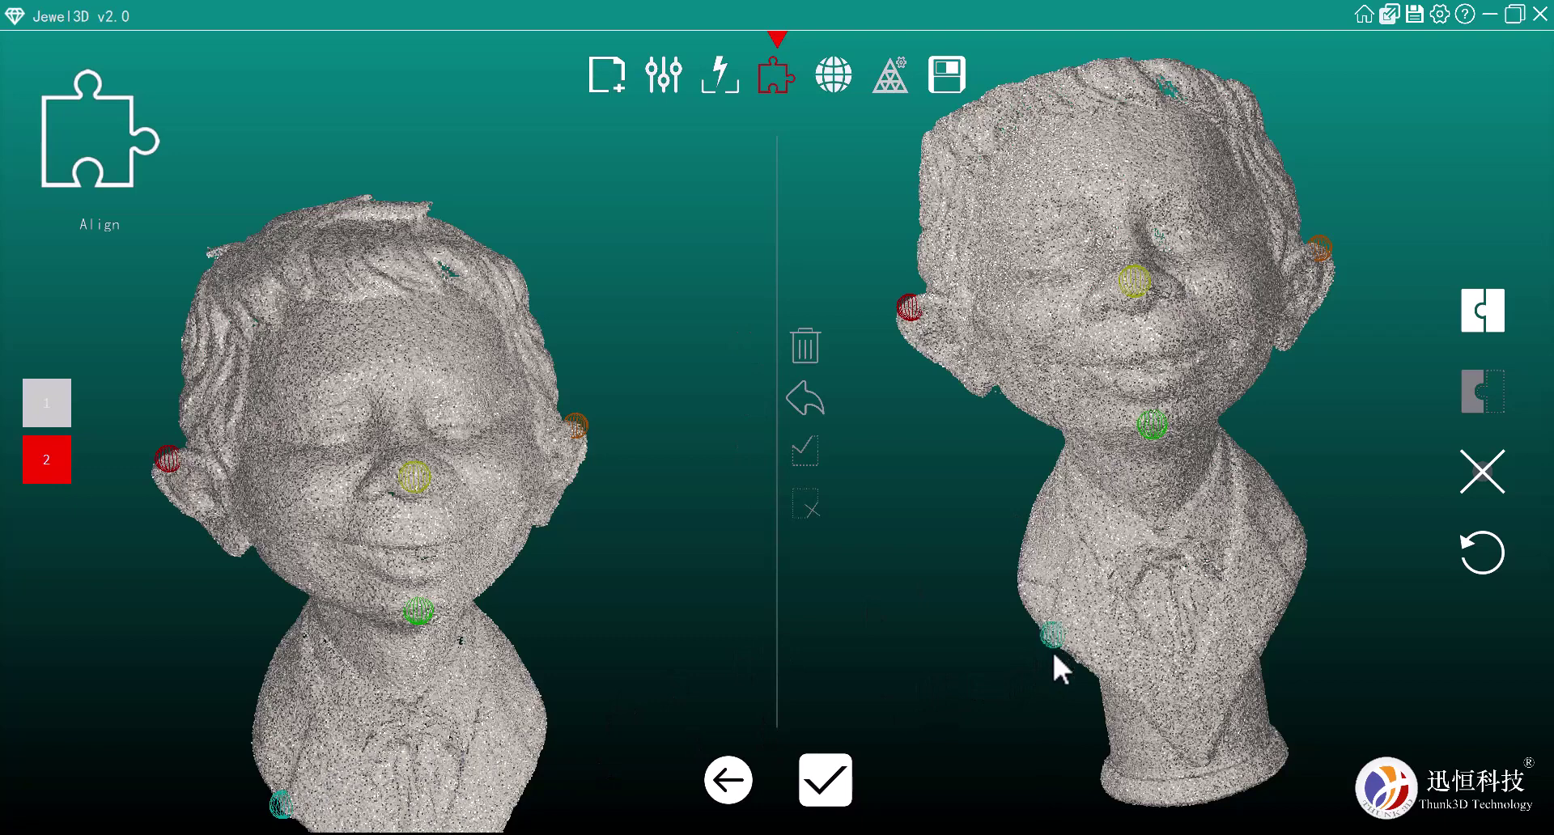
- Align the two scans from the marked points, and accept the alignment after checking it from several sides
click(1468, 307)
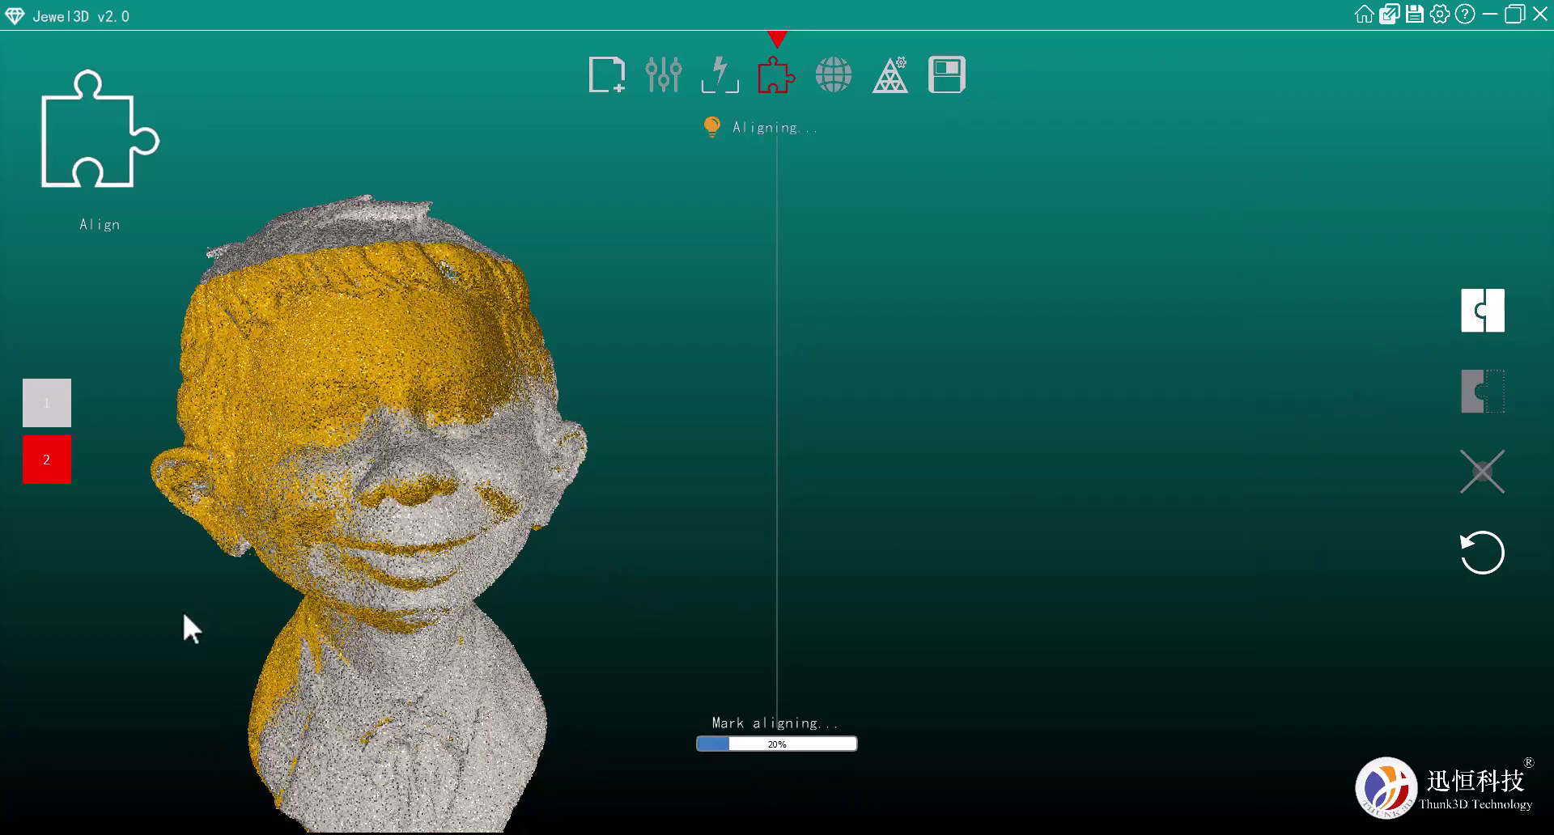
drag(171, 625, 446, 405)
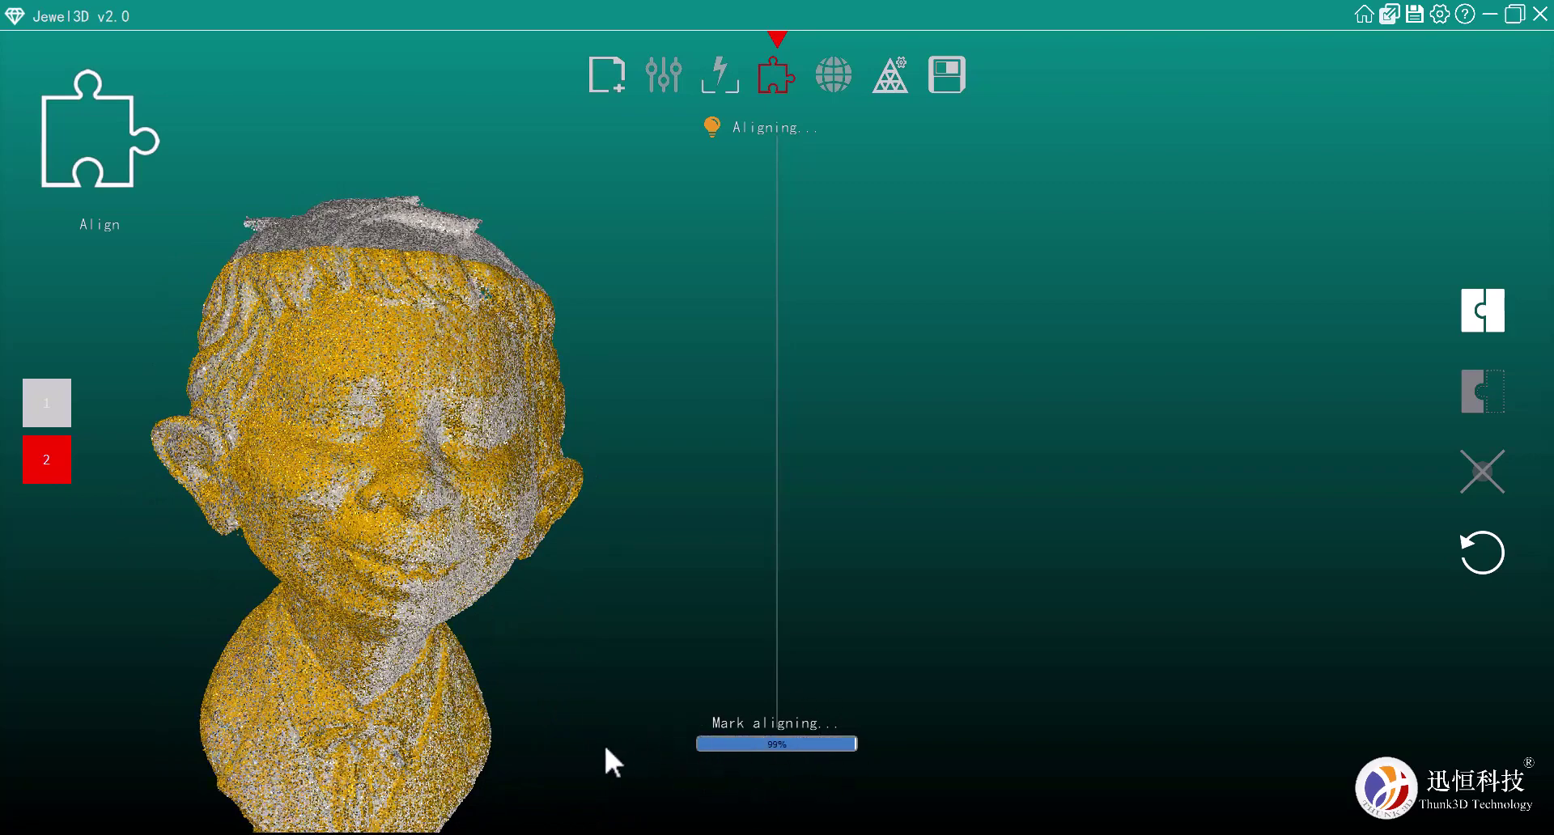
drag(497, 578, 503, 703)
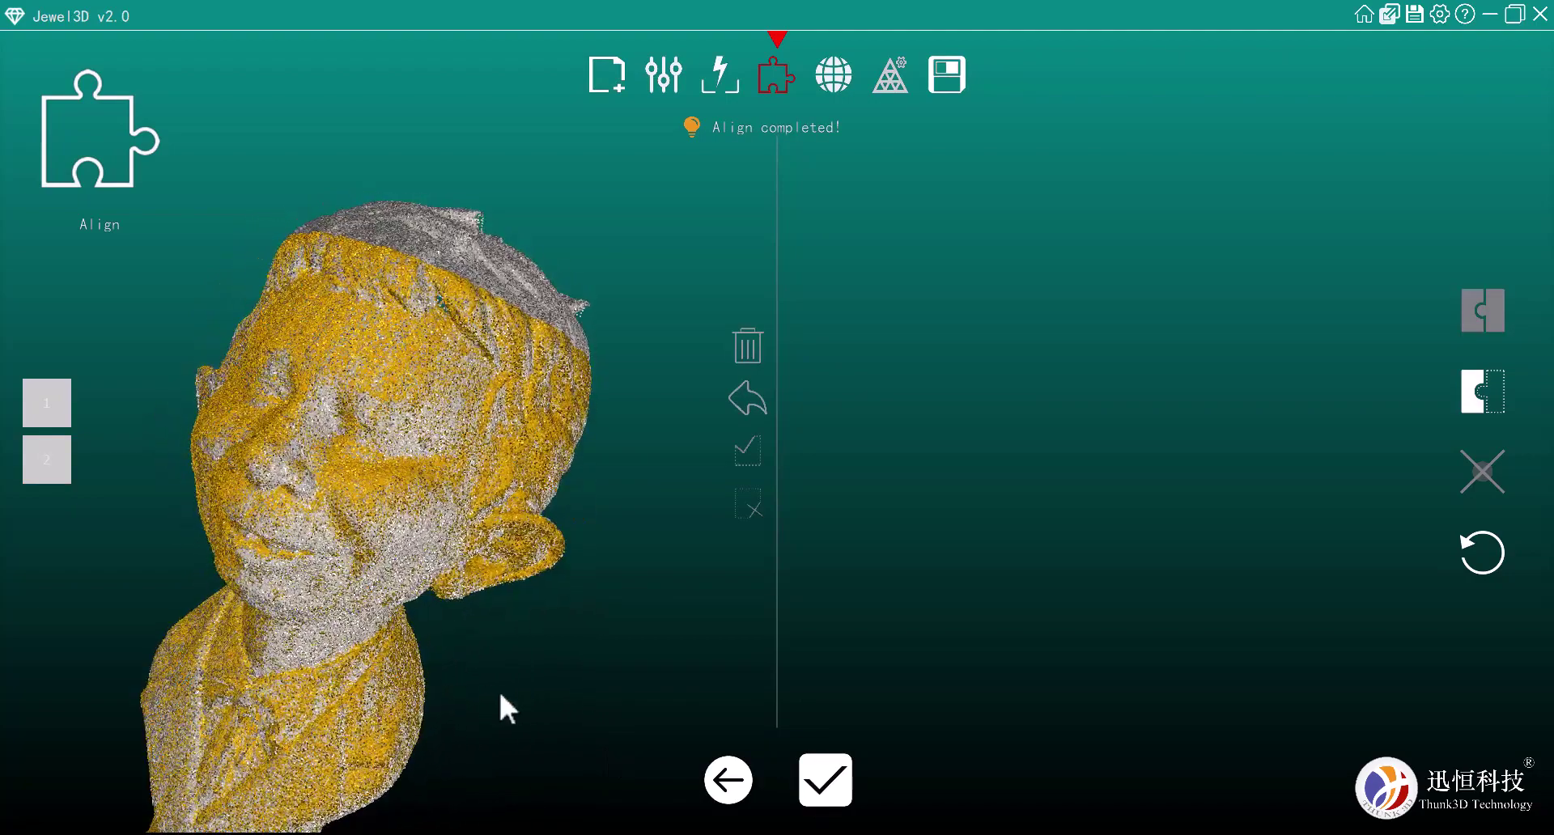
click(826, 779)
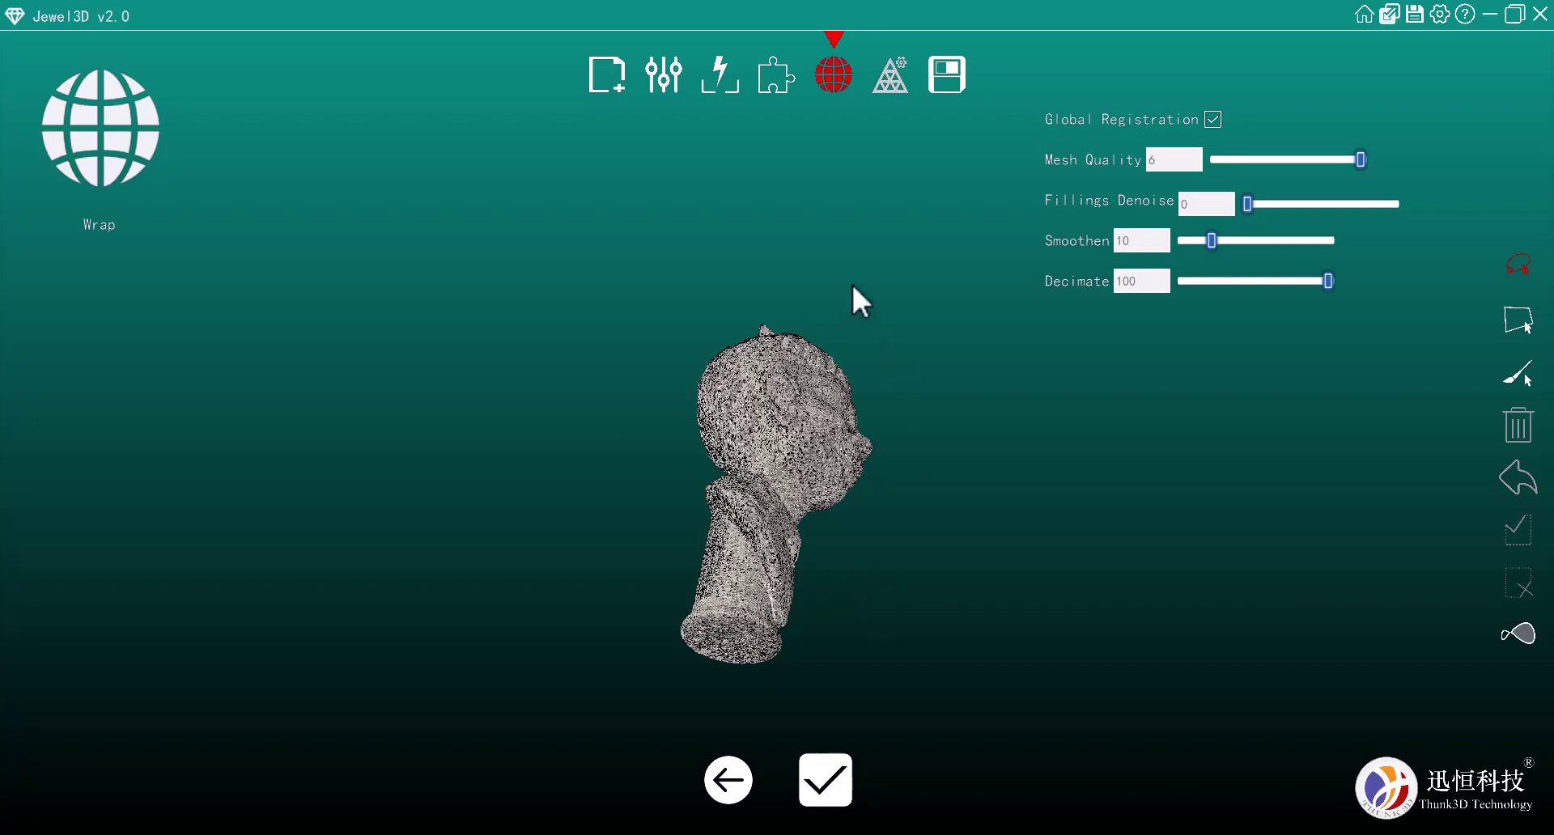
- Set Fillings Denoise to 4, Smoothen to 25 and Decimate to 50, and wrap the point cloud into a mesh
drag(852, 285, 492, 454)
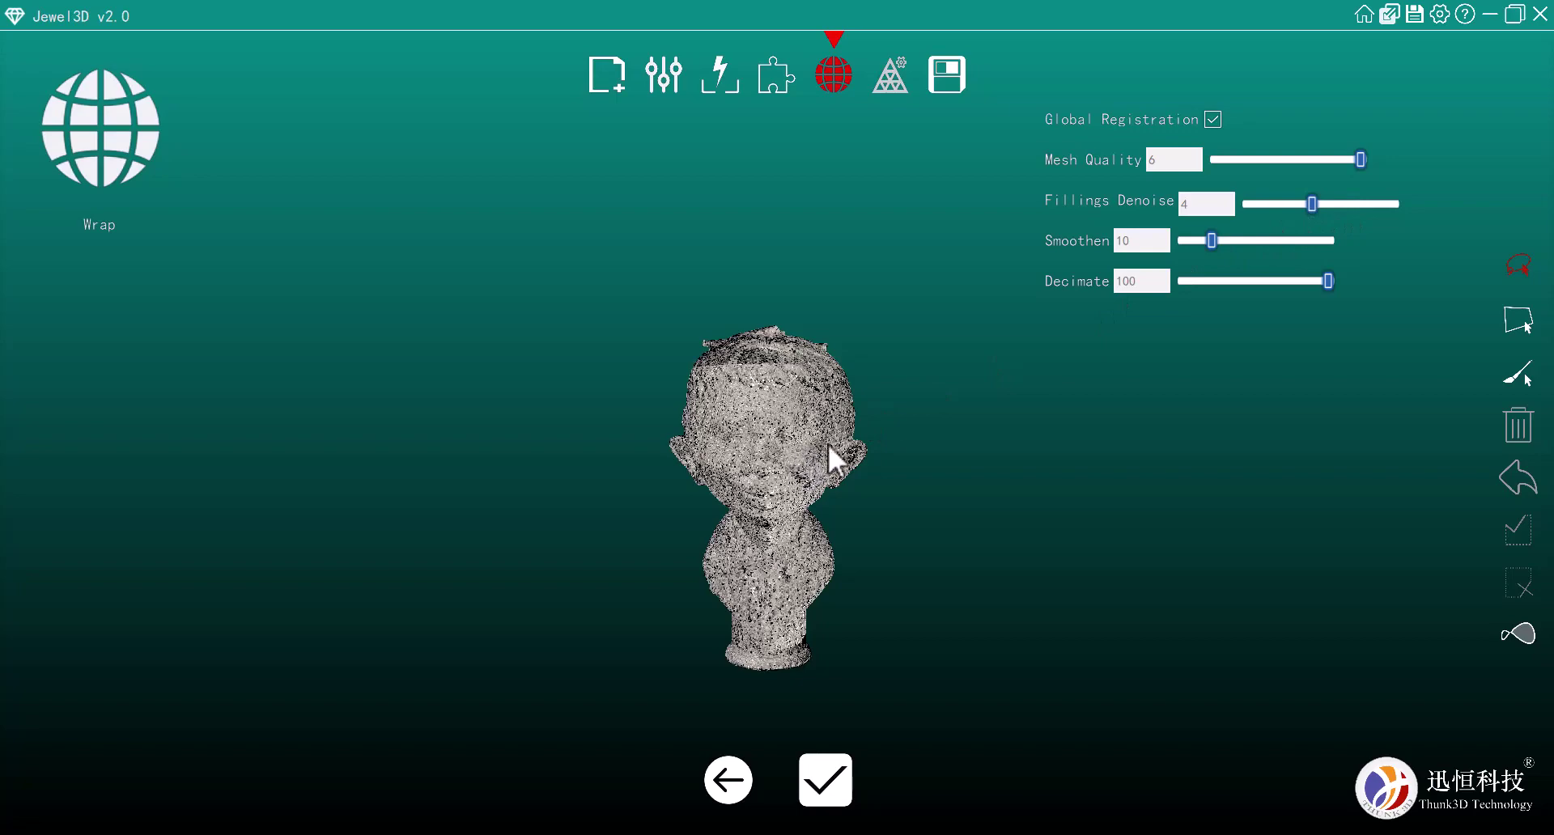
drag(852, 500, 615, 493)
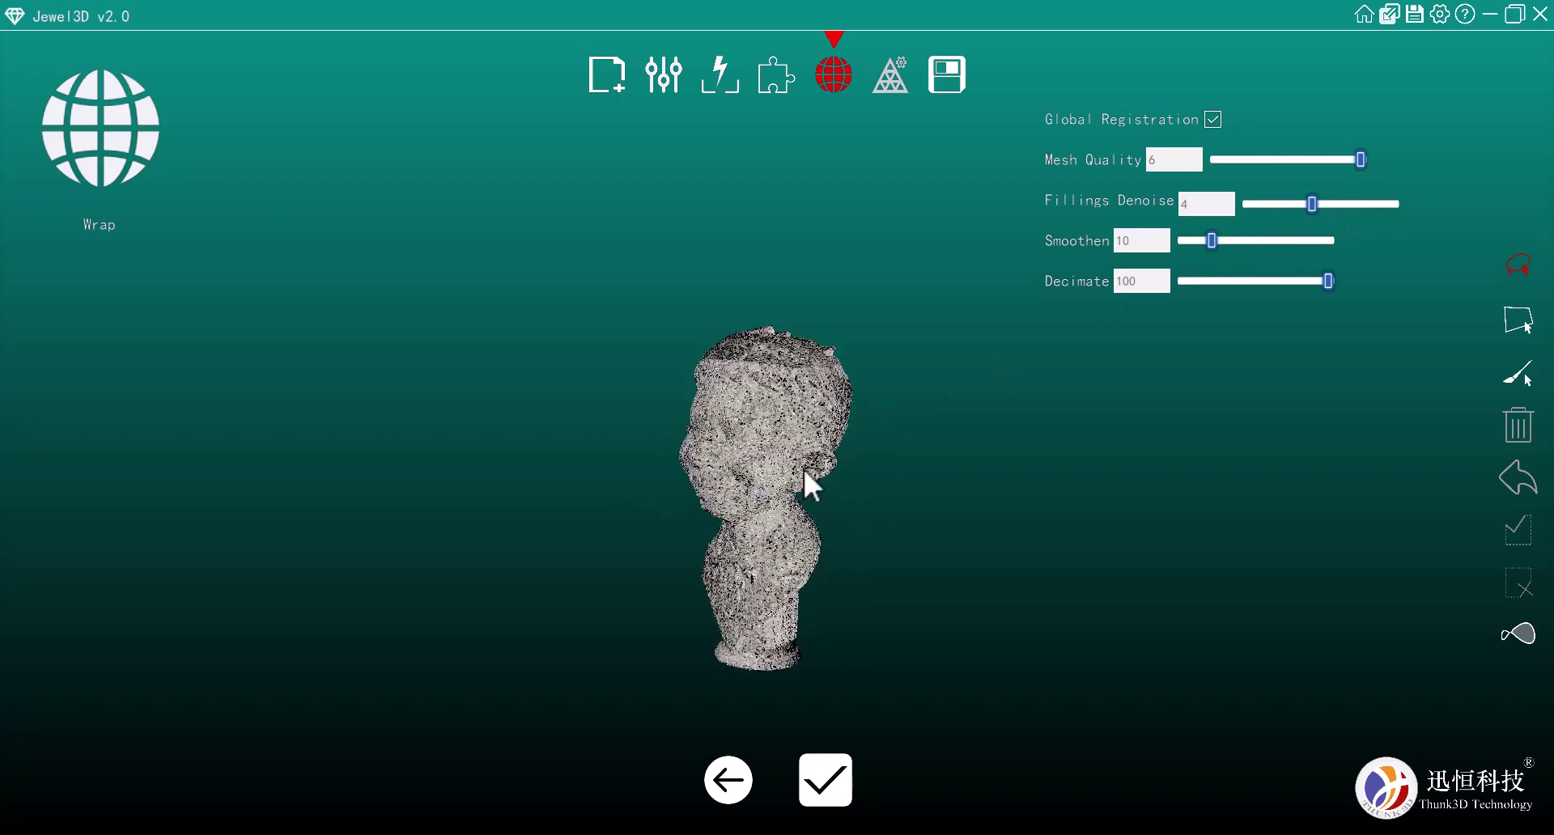
scroll(804, 469, up, 3)
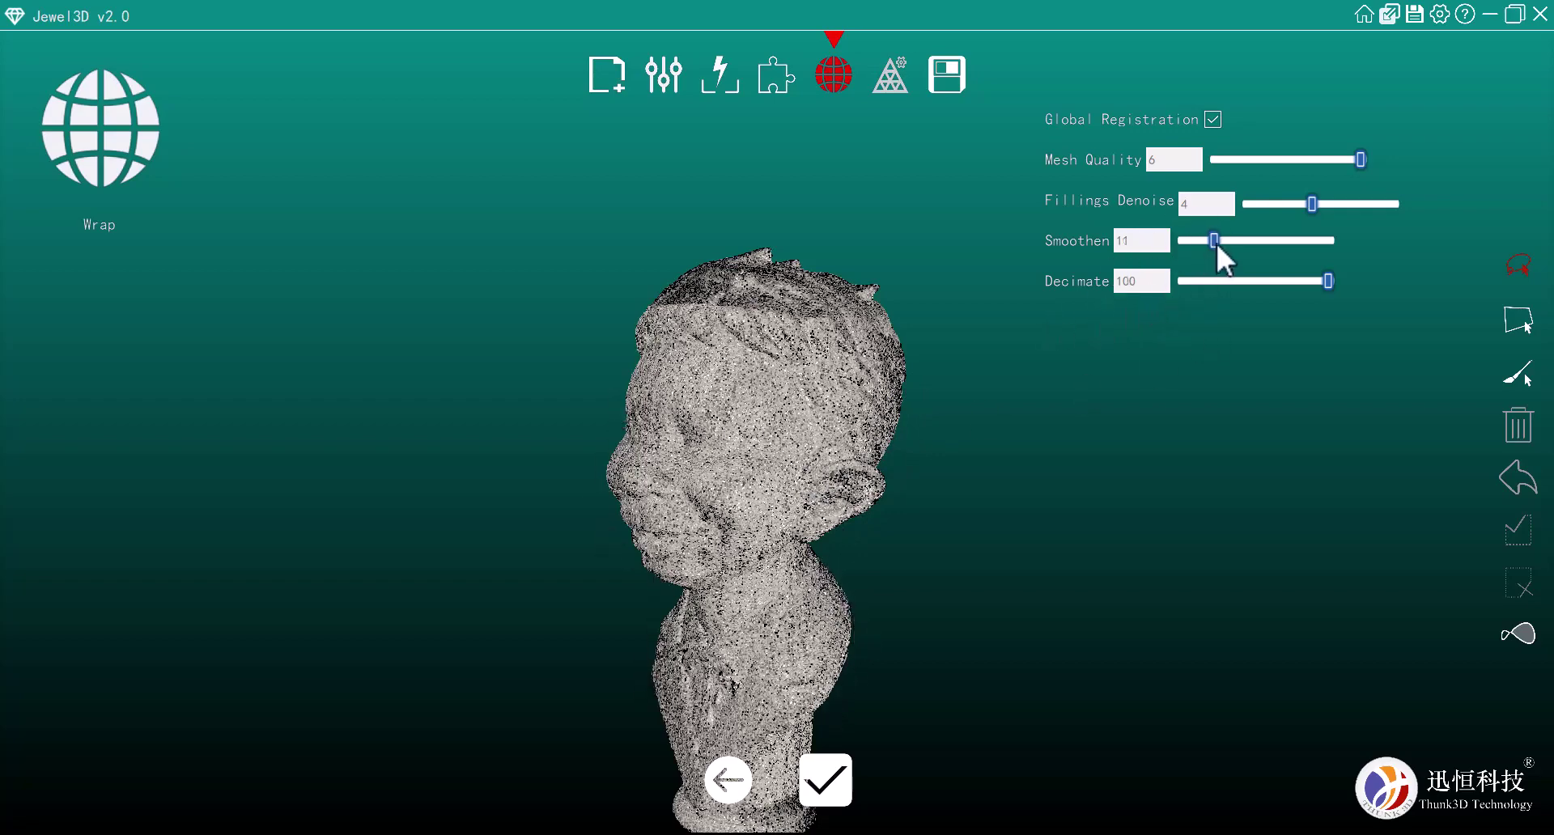
drag(1257, 242, 1325, 244)
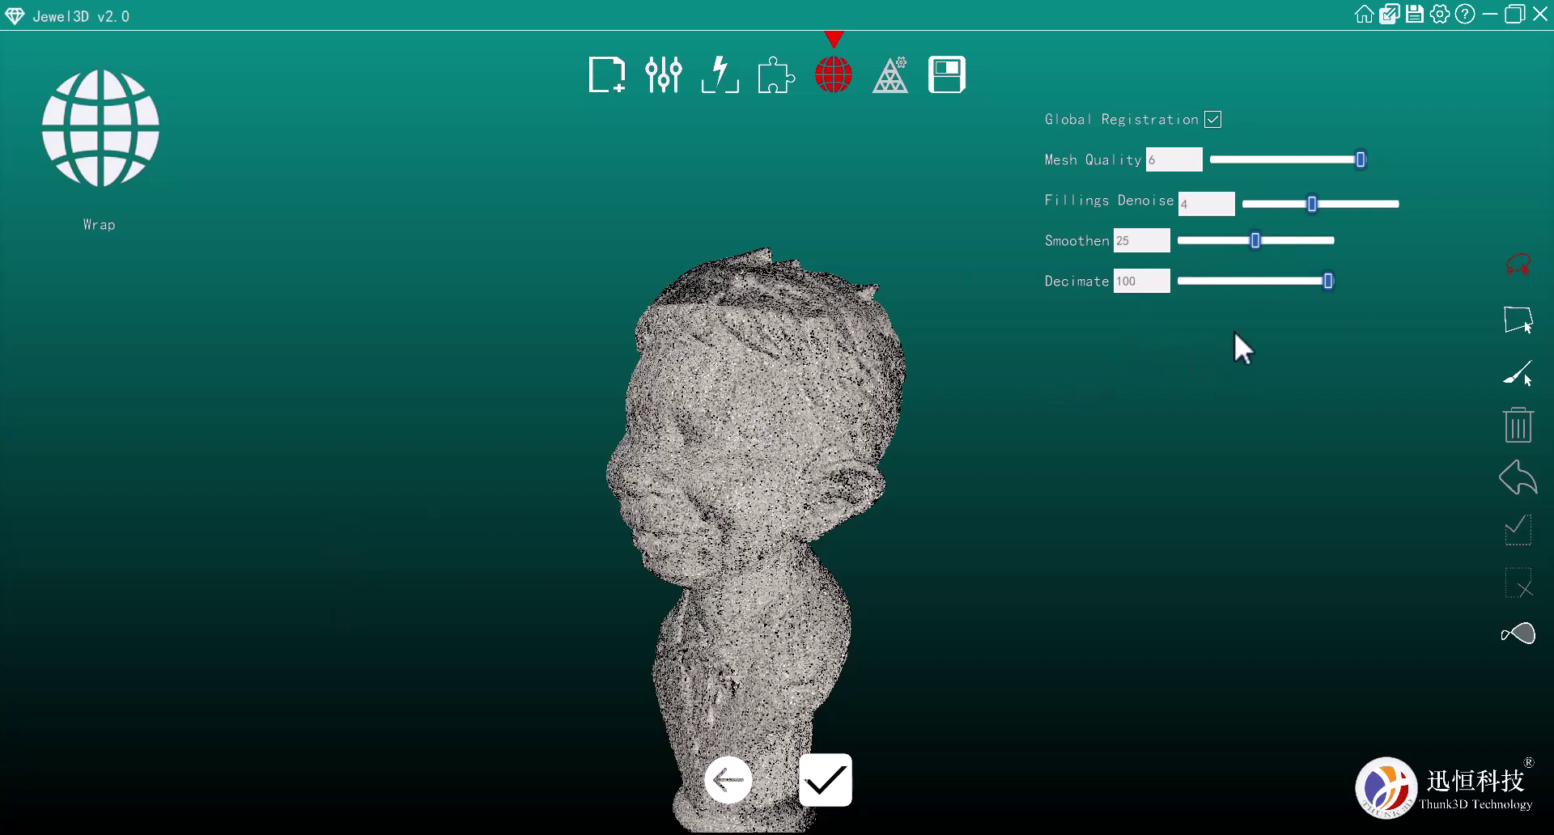
drag(1329, 280, 1251, 298)
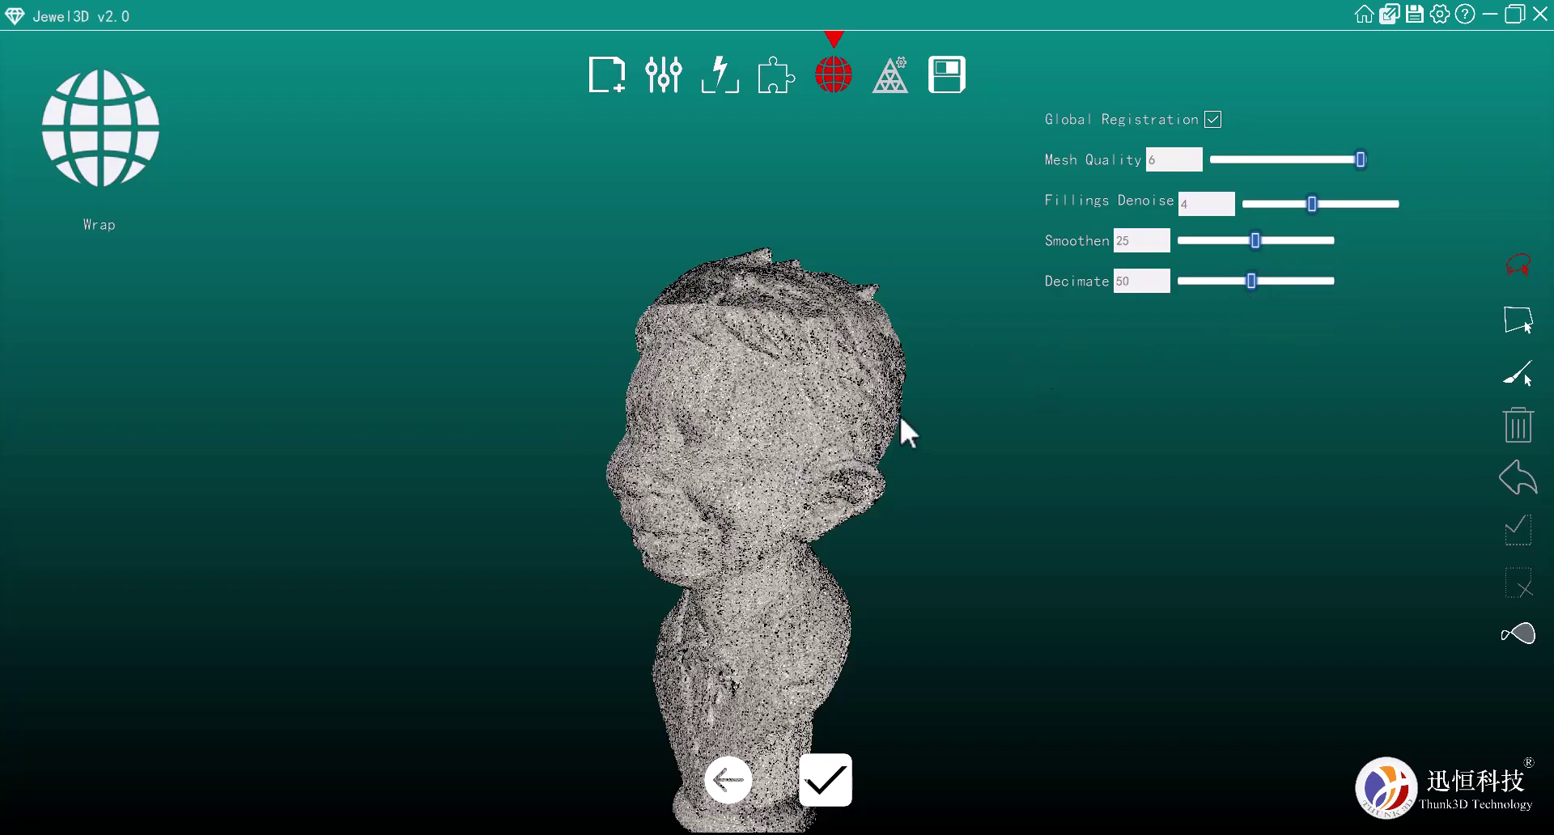
drag(405, 373, 635, 518)
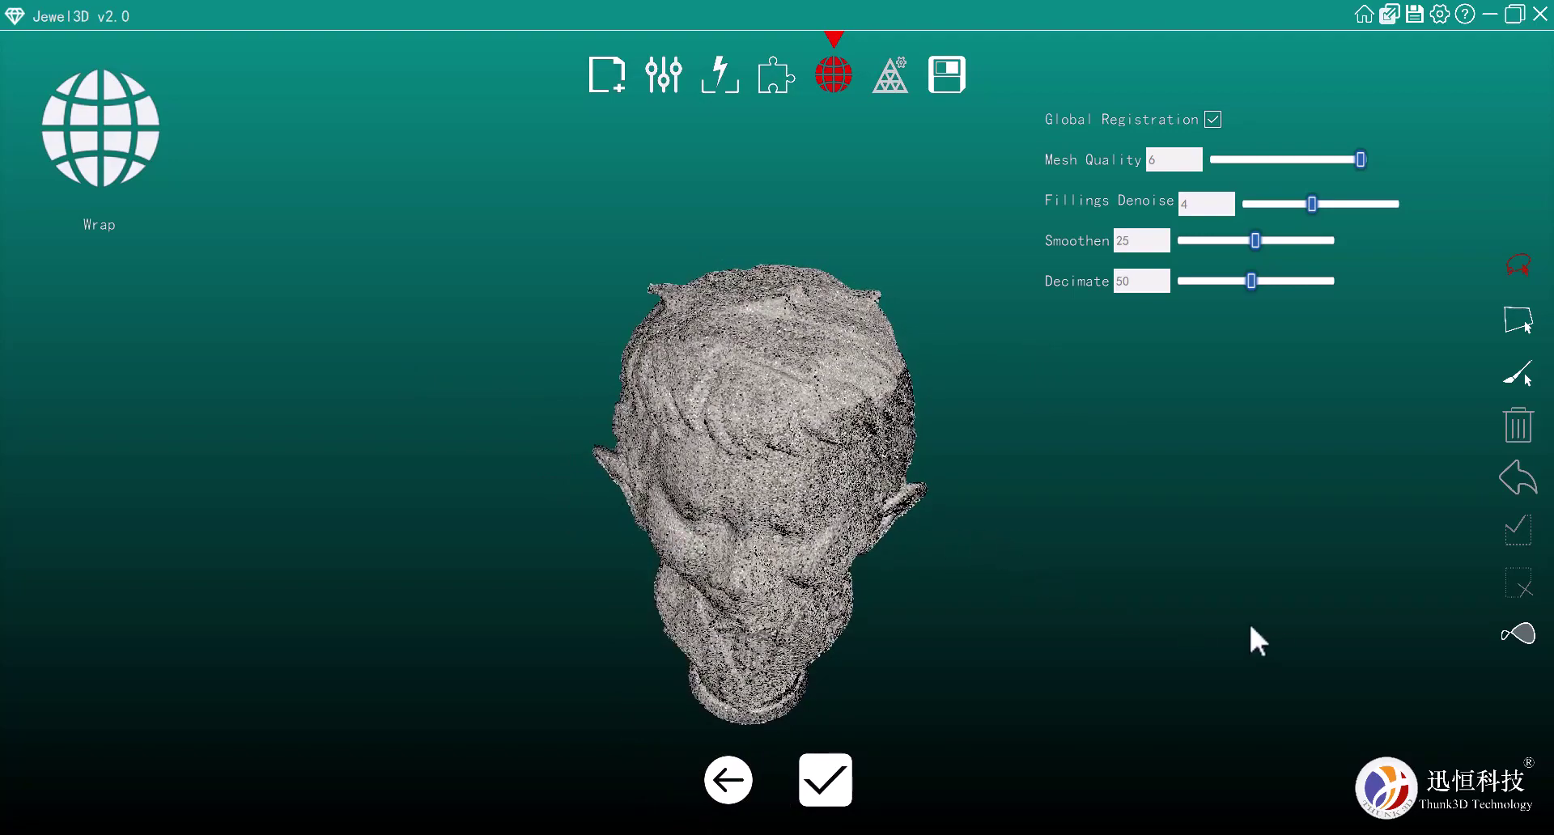
click(824, 780)
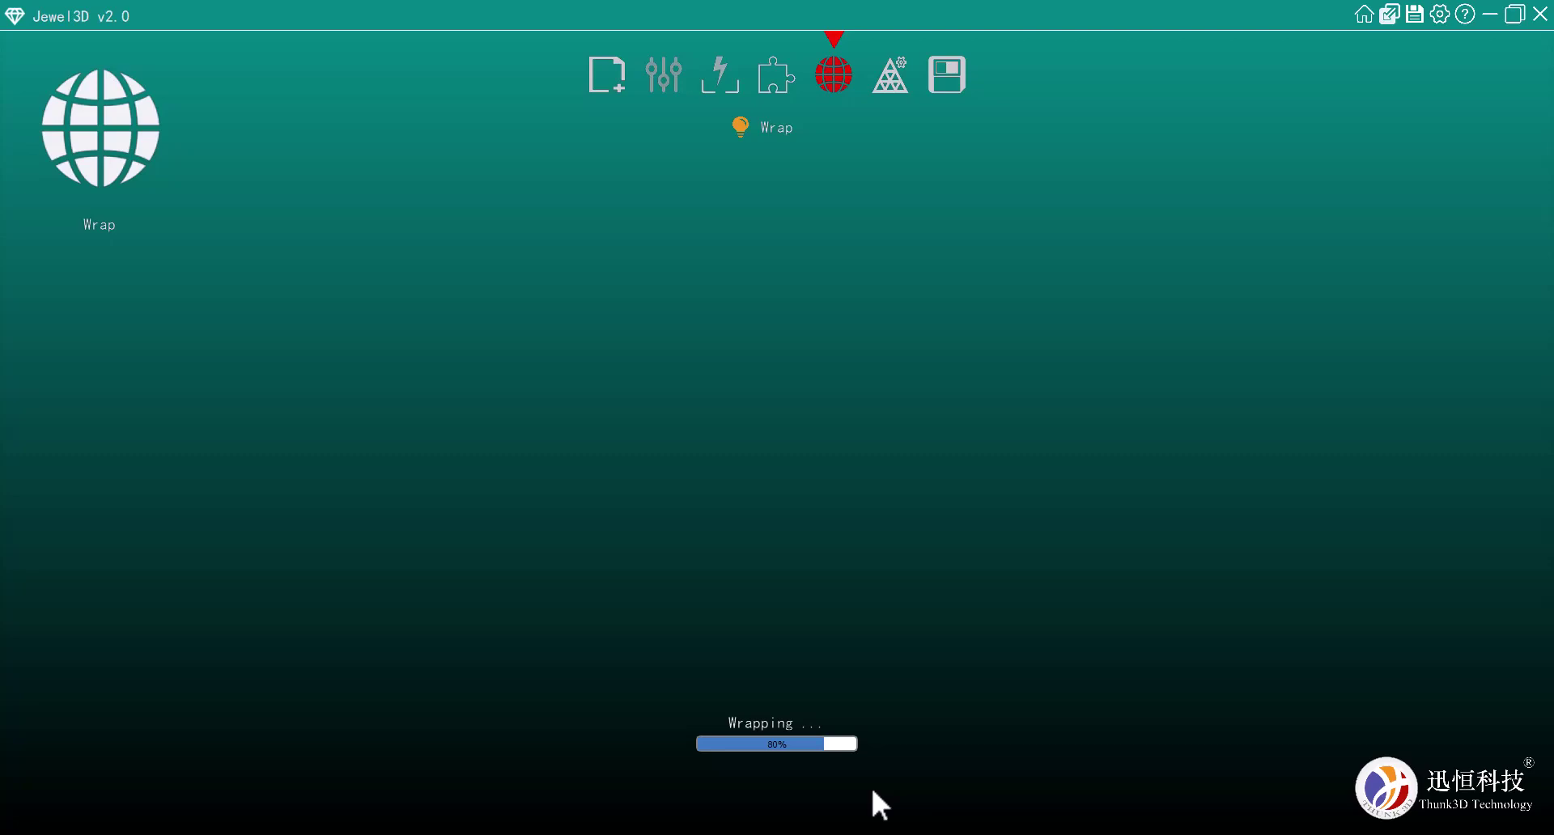
- Examine the wrapped bust mesh from several sides and check the surface detail of the face up close
click(882, 79)
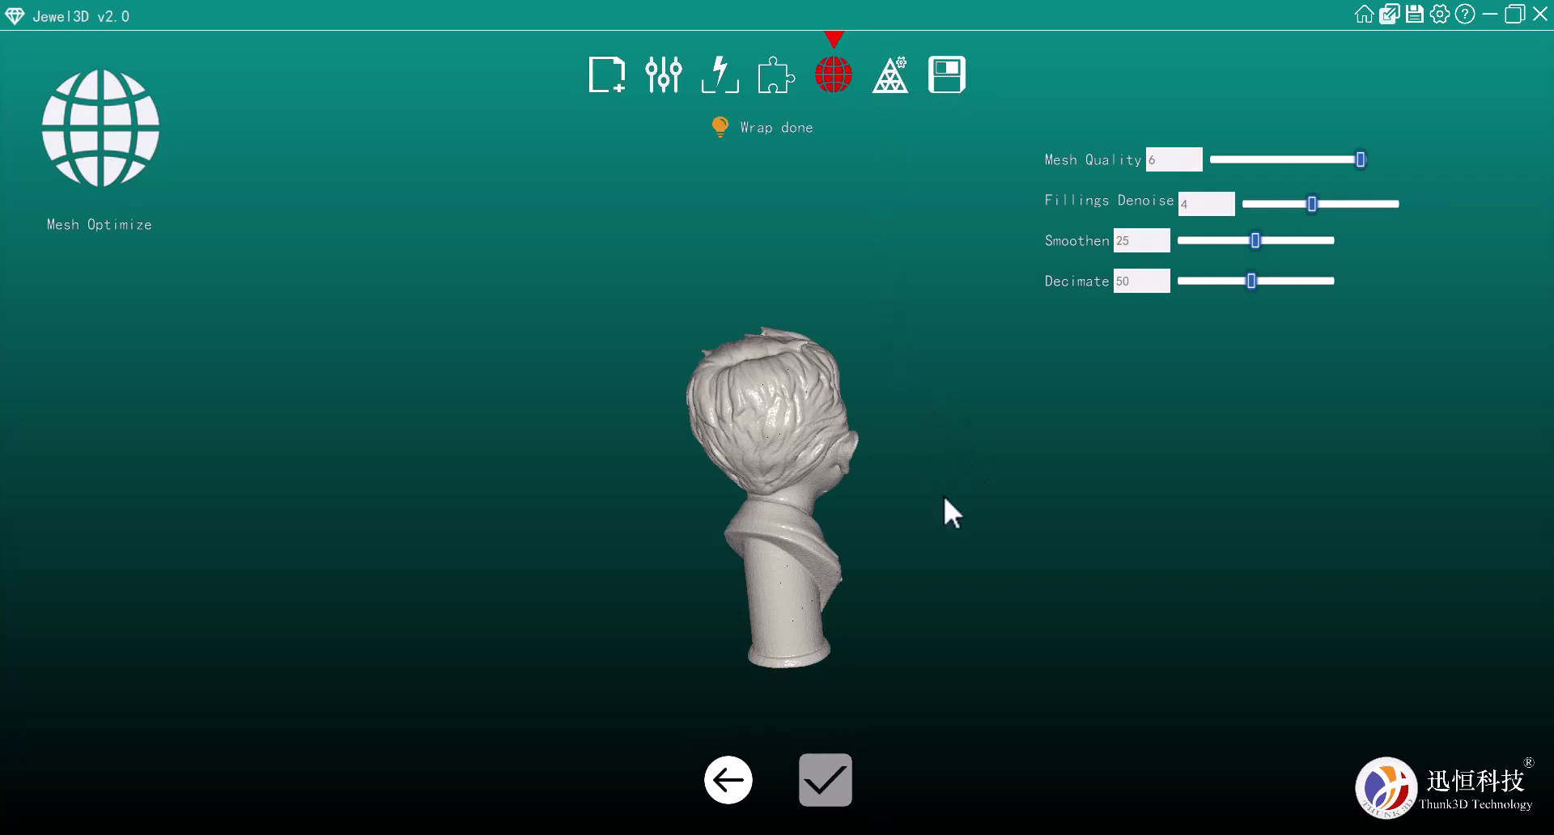
drag(944, 500, 499, 497)
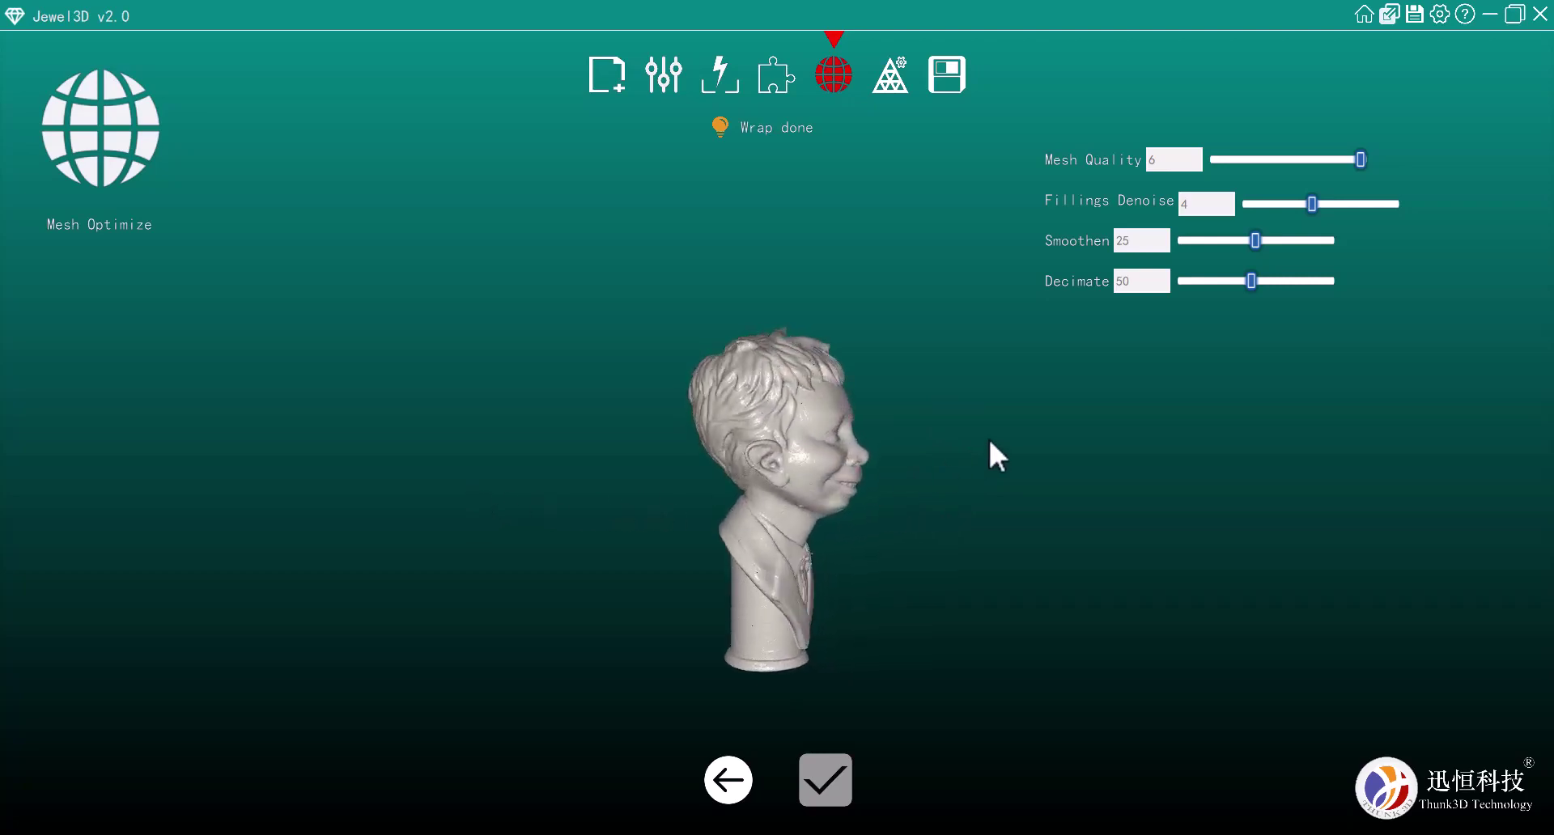
drag(987, 435, 496, 343)
drag(648, 489, 957, 394)
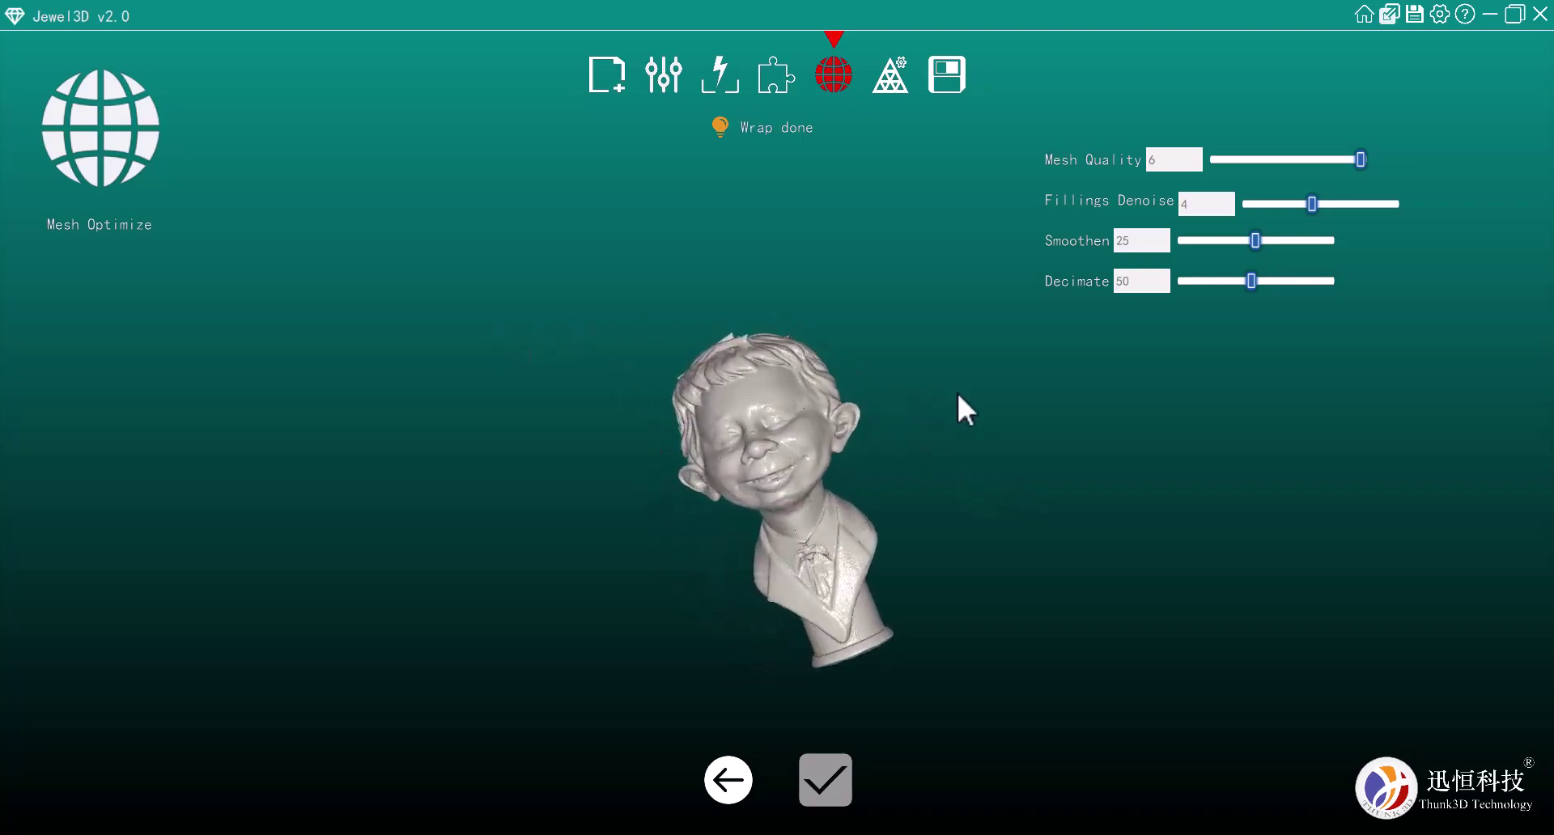
scroll(838, 671, up, 5)
drag(822, 641, 657, 391)
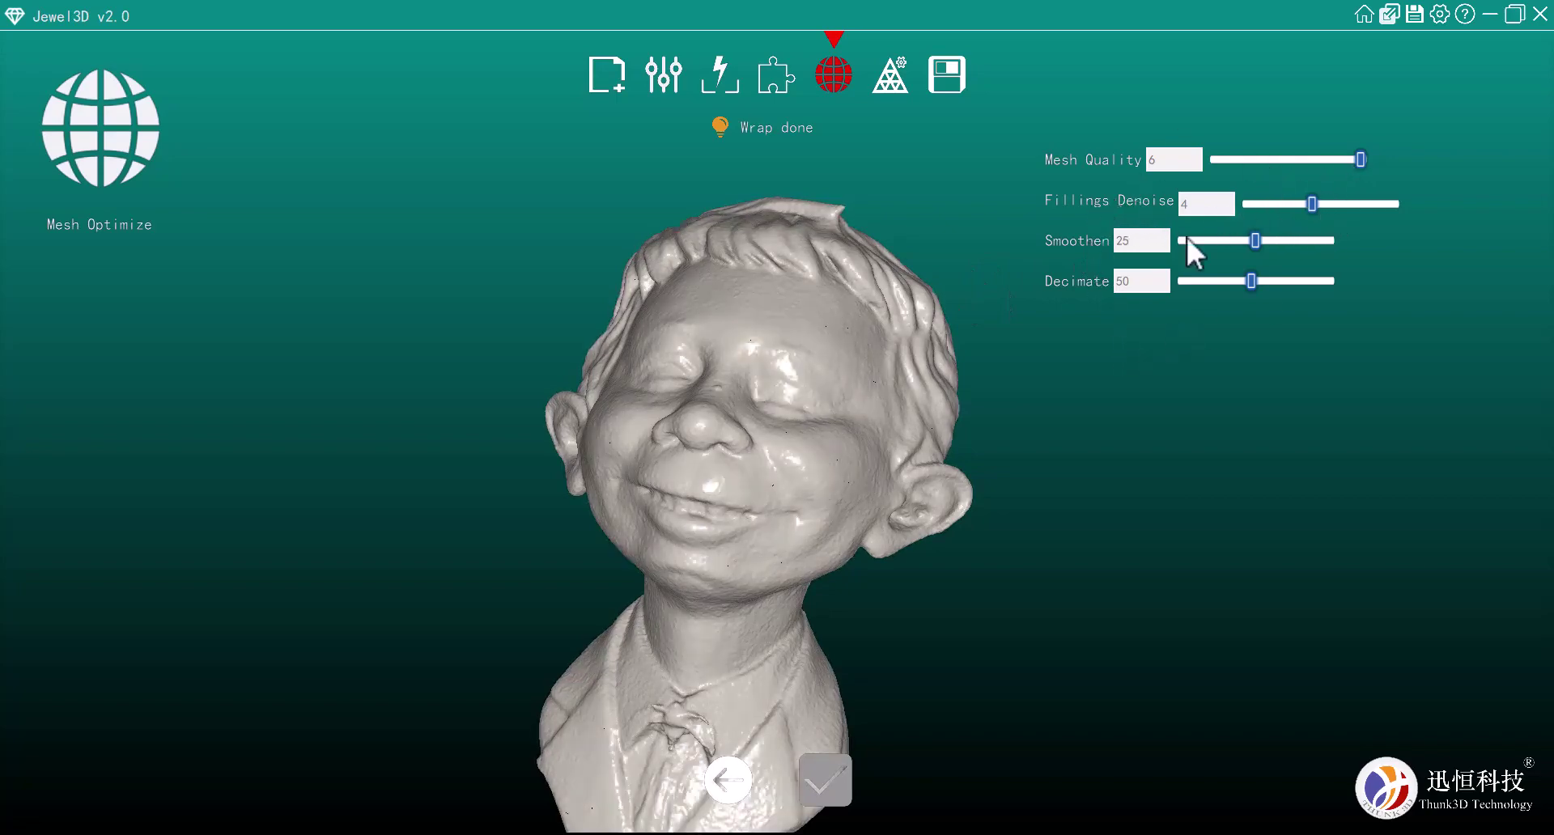
- Open the wrapped bust in the mesh editor and look over the model and the available editing tools
click(891, 74)
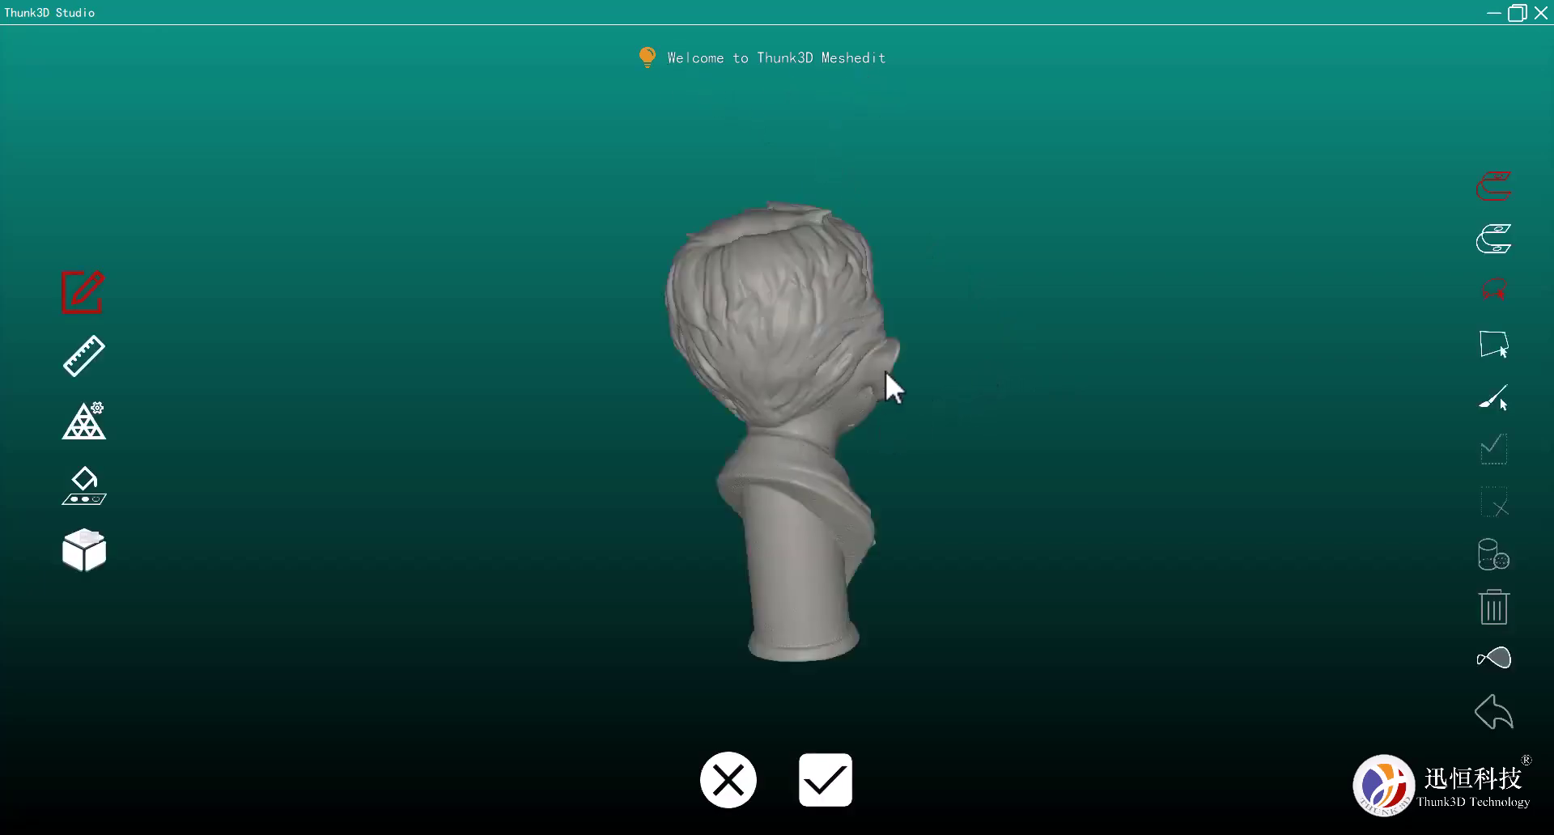
drag(1009, 406, 615, 425)
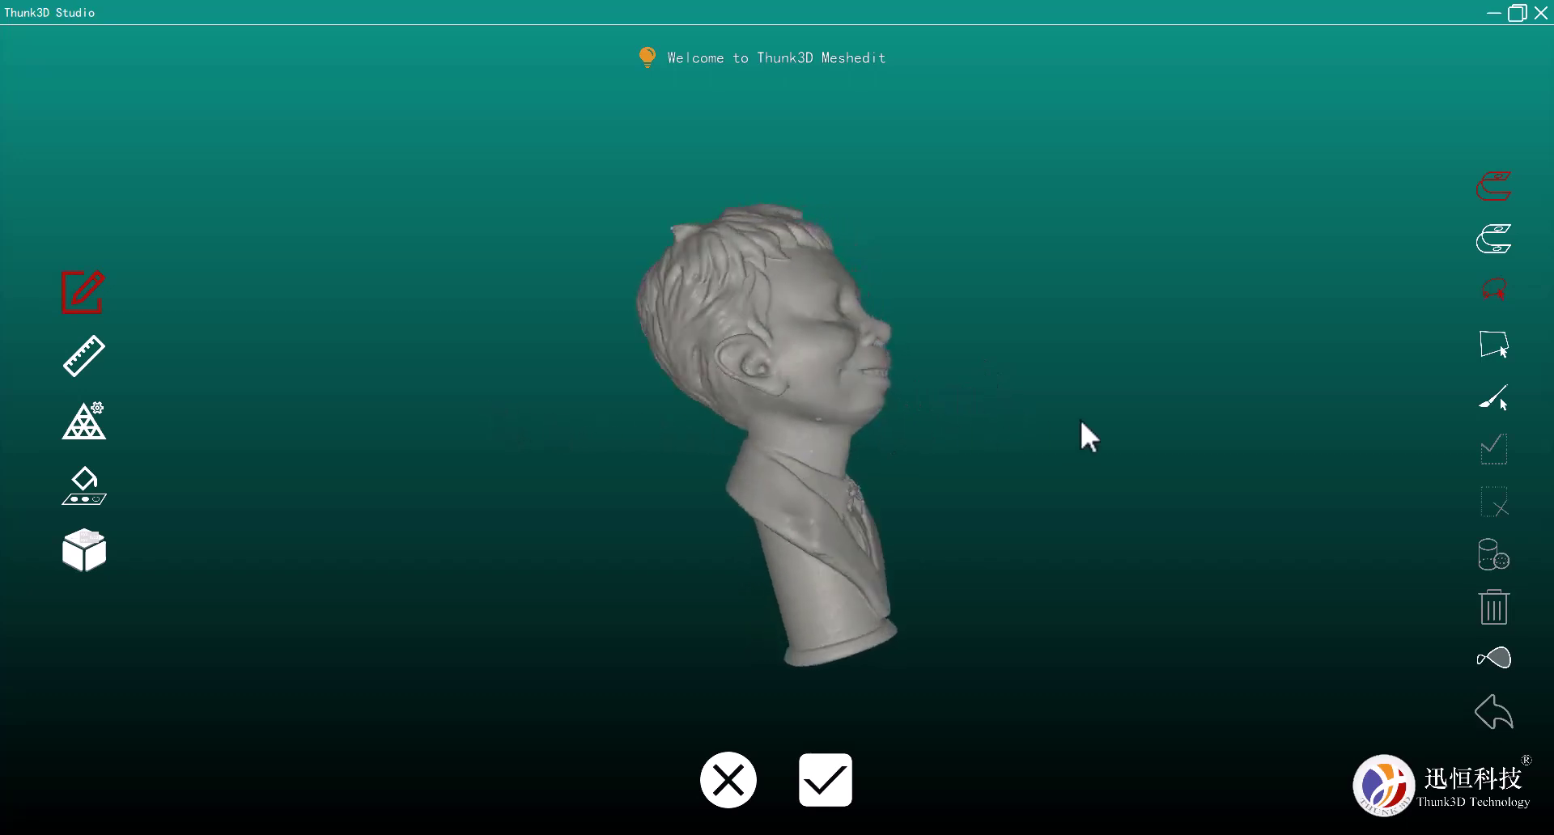
drag(1080, 416, 755, 476)
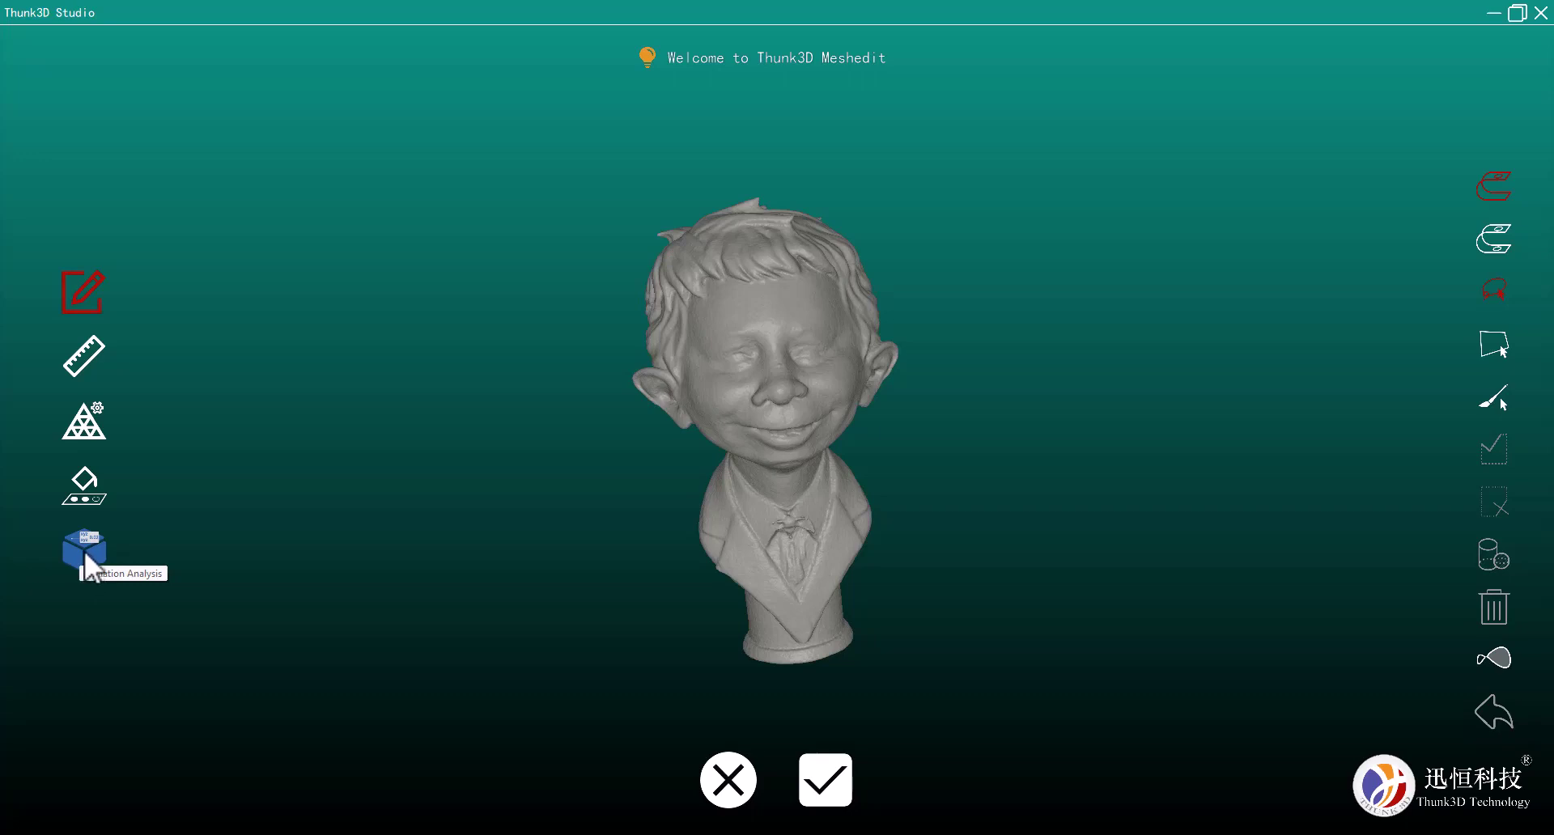
drag(340, 485, 1420, 289)
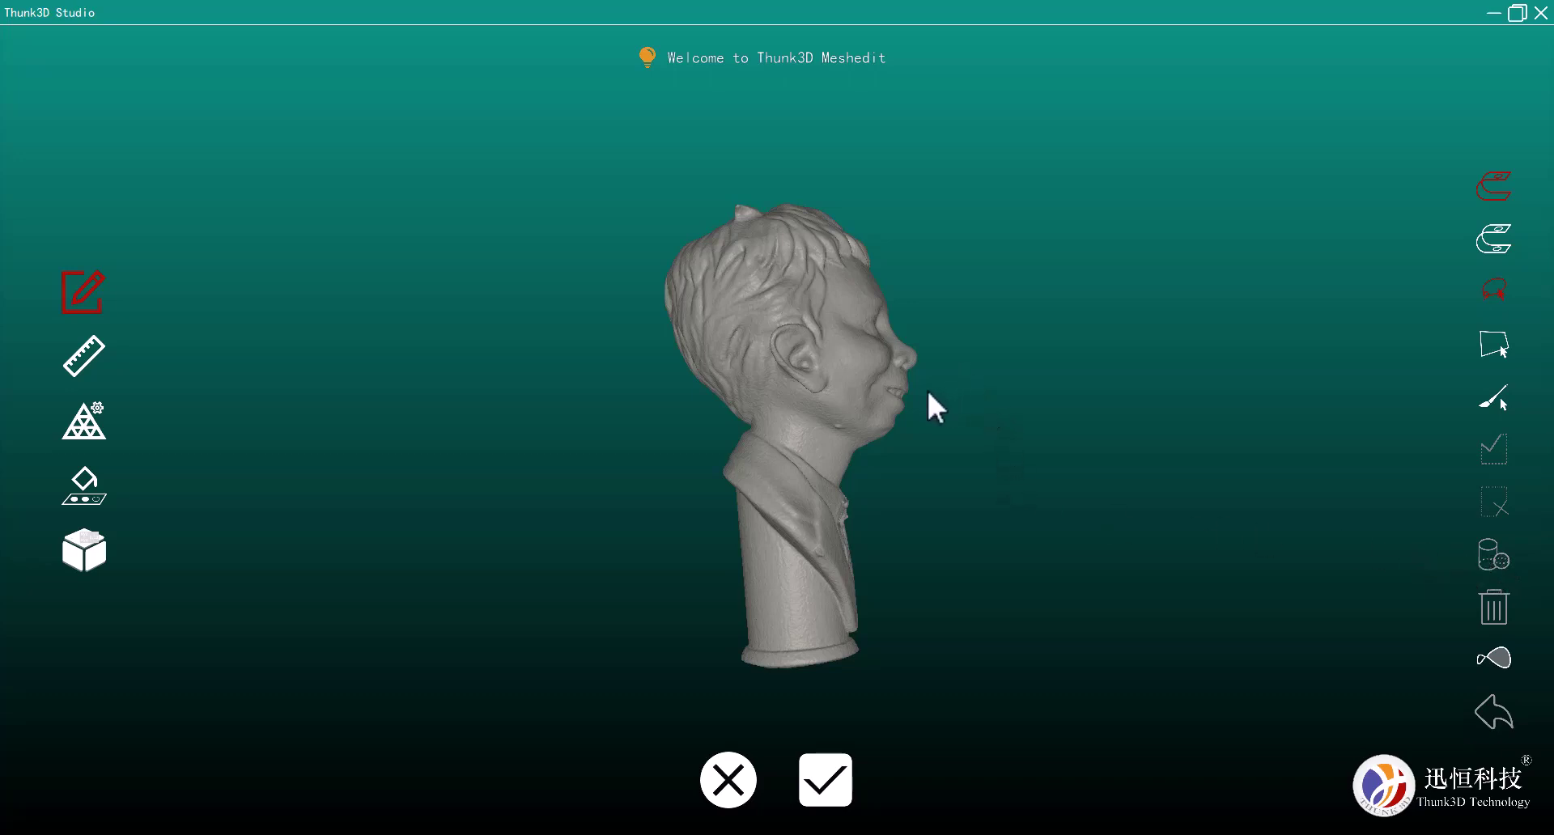
drag(964, 400, 639, 411)
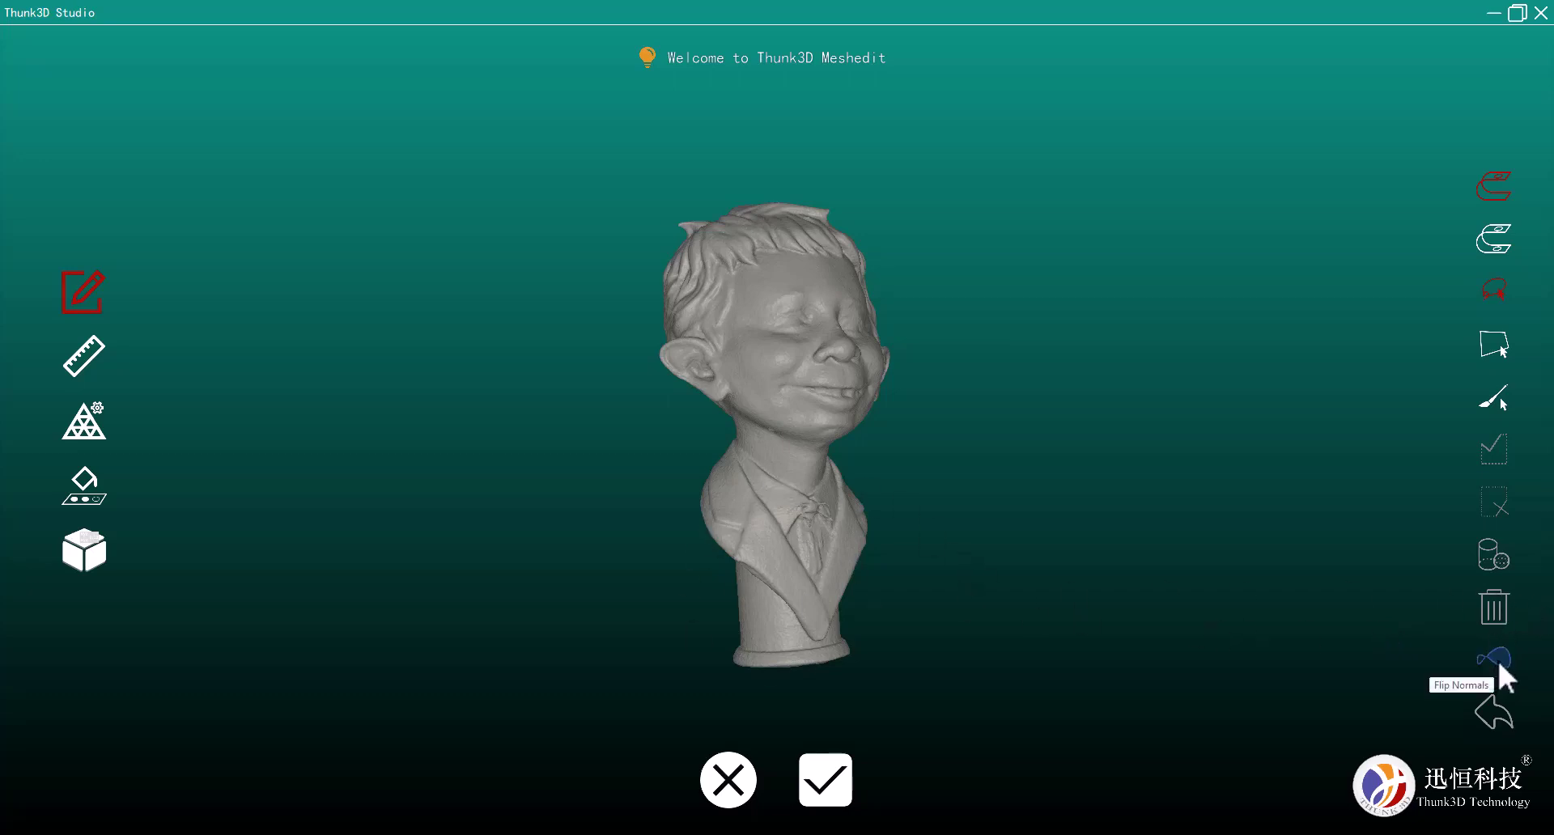
drag(931, 676, 880, 683)
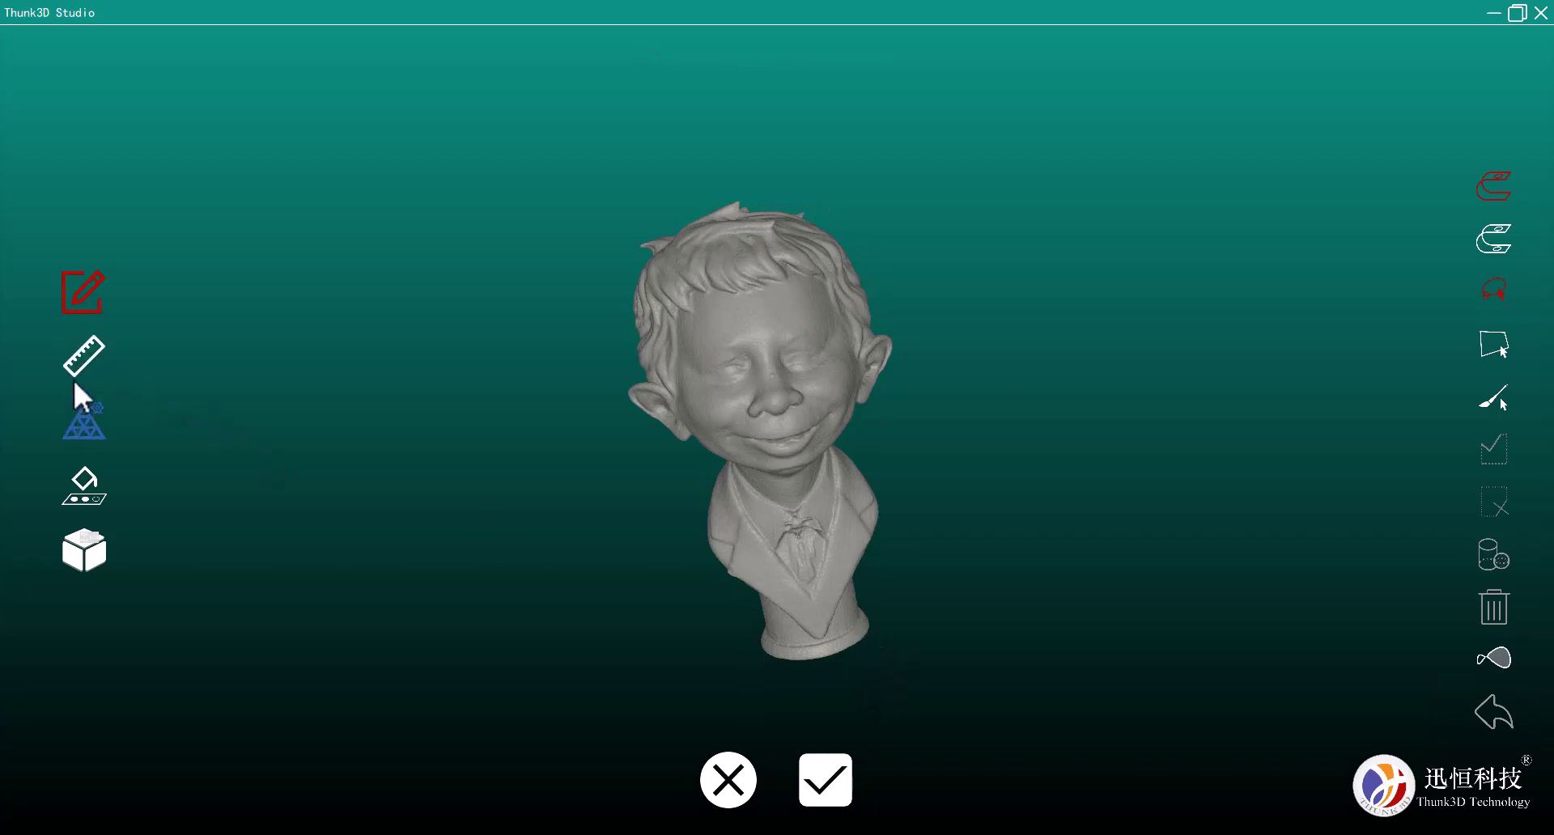
- Measure the coordinates of two points, one on the outer tip of each ear of the bust
click(84, 360)
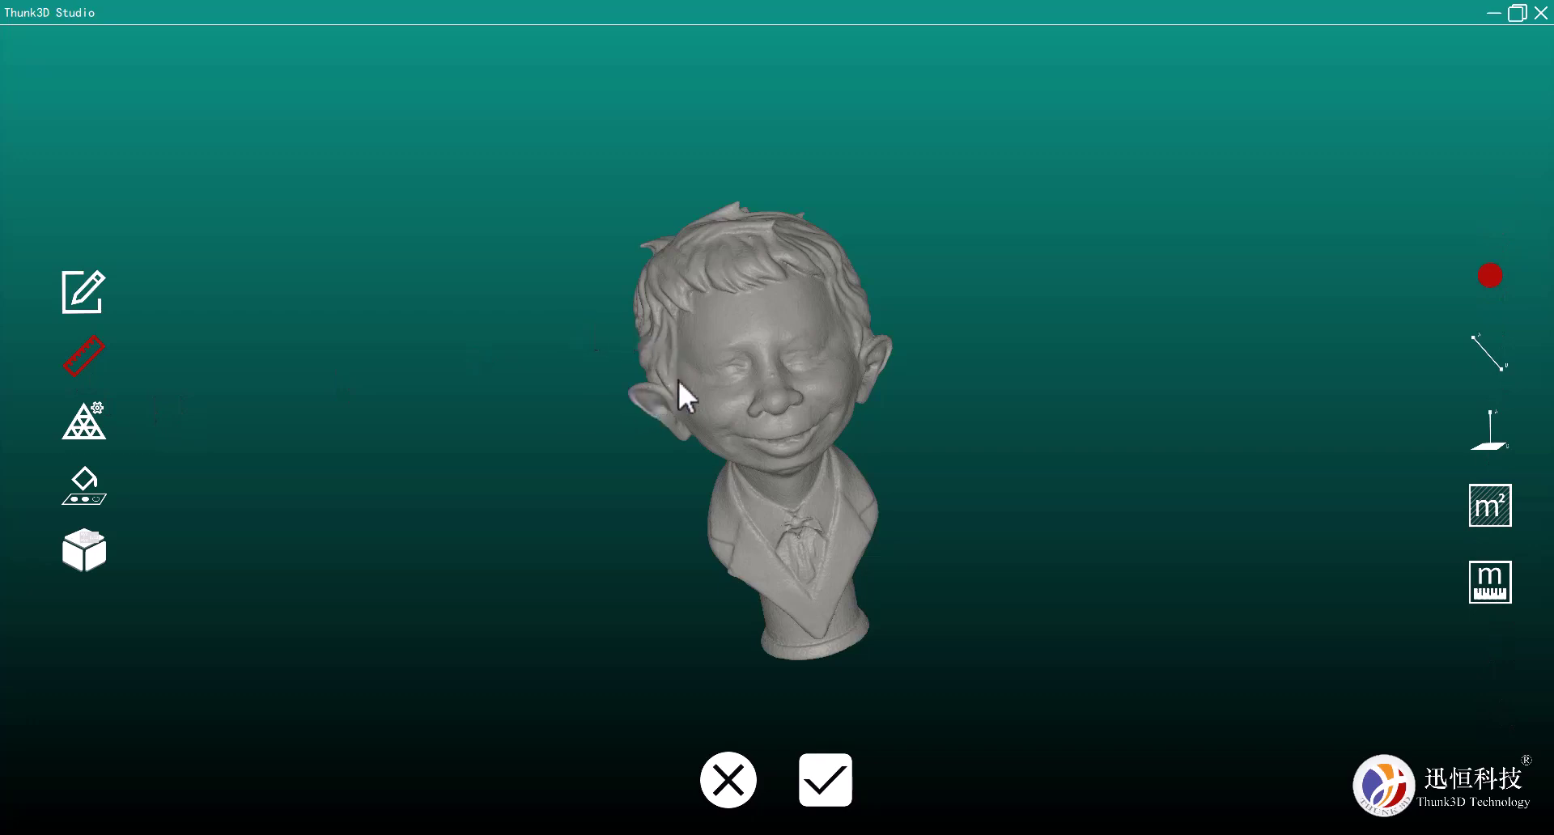
click(636, 389)
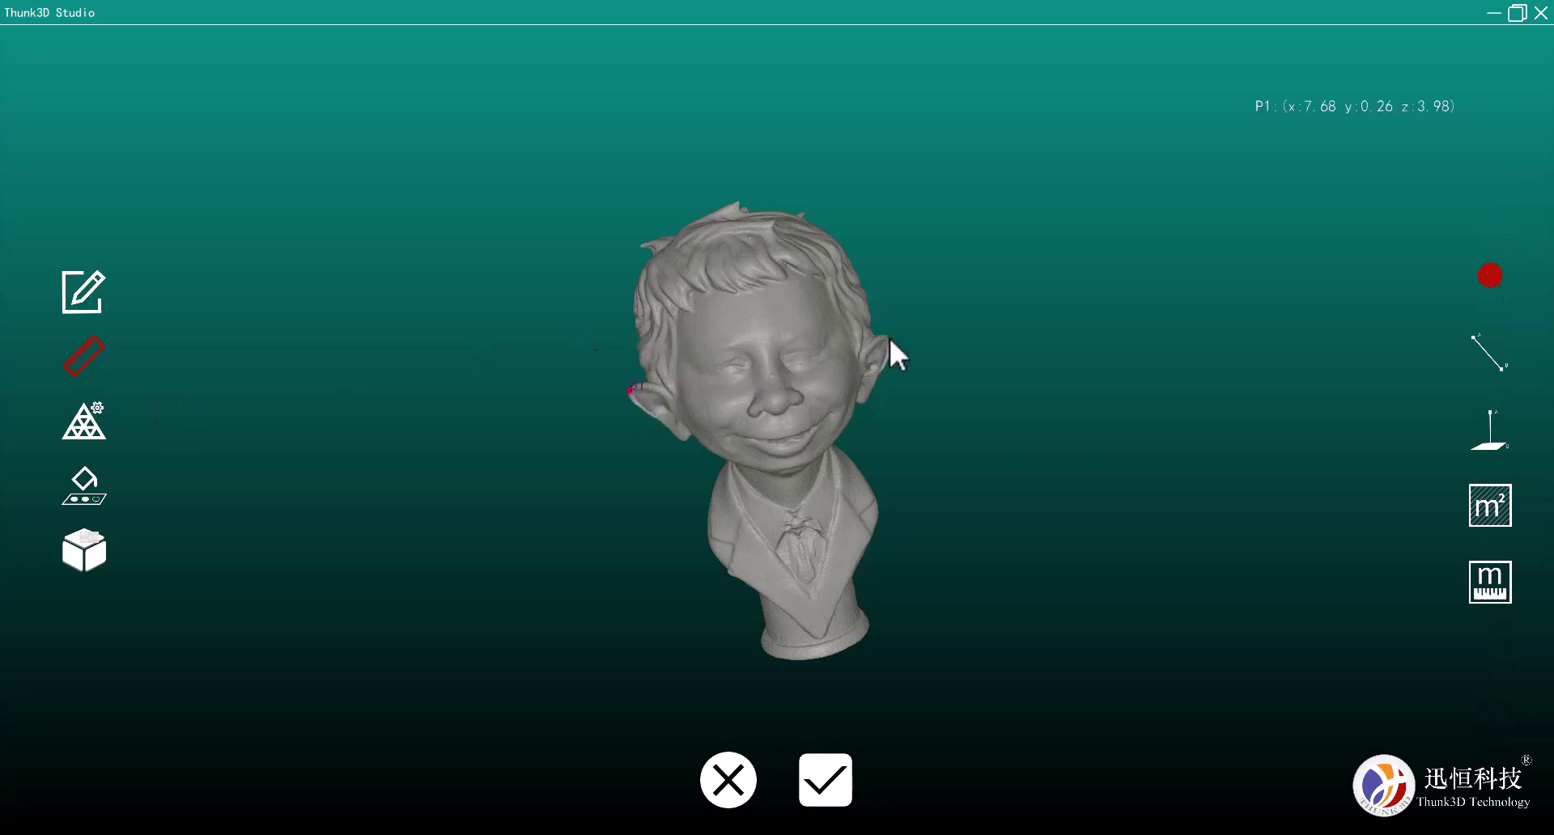
click(889, 338)
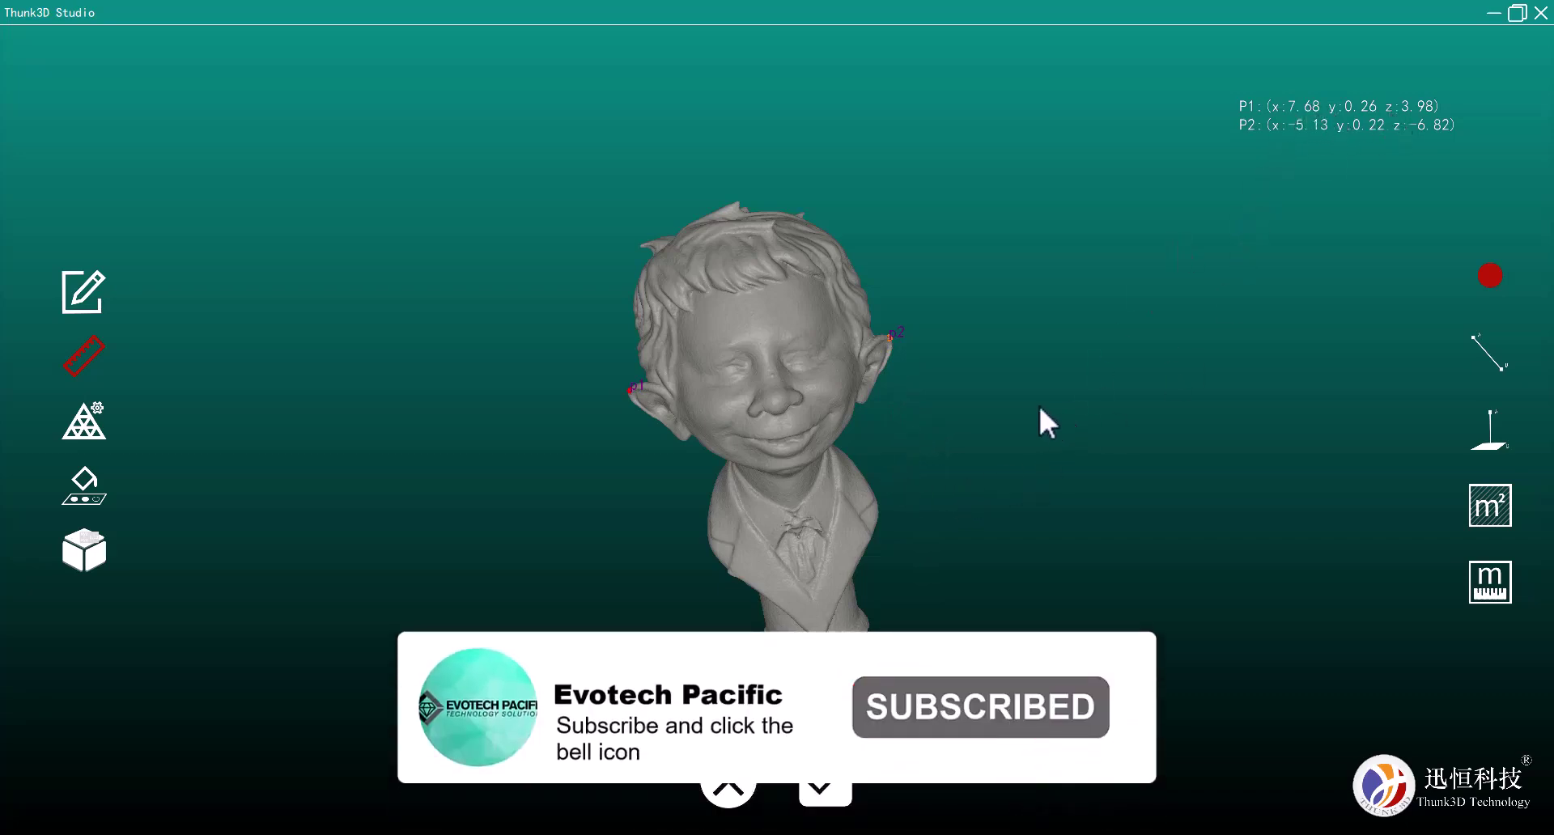
drag(1038, 403, 992, 407)
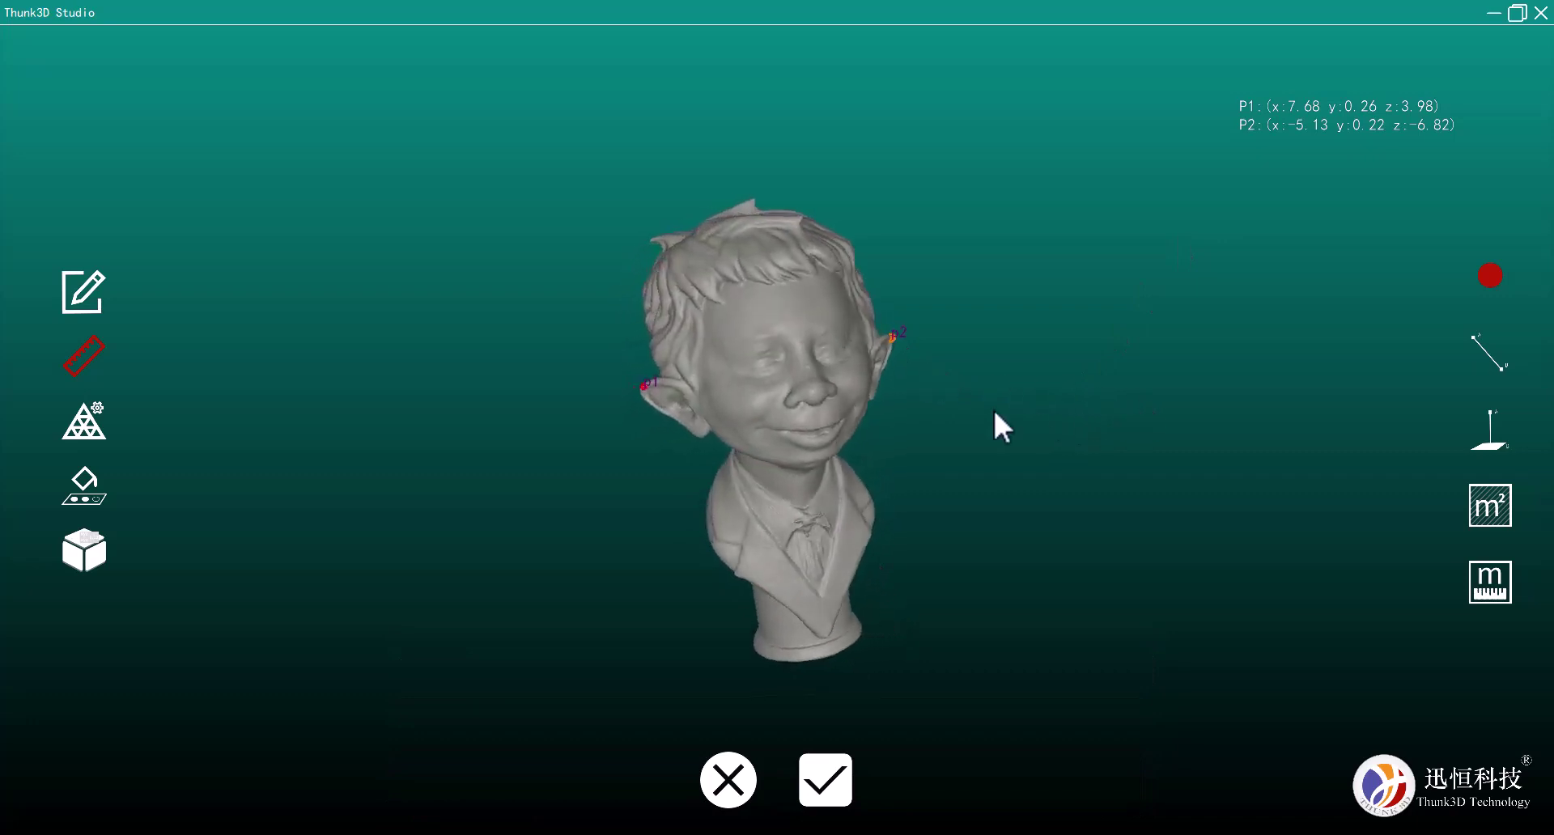
- Smooth the bust's forehead, cheek and mouth area on its right side with the paint smoothing brush at size 50
click(89, 426)
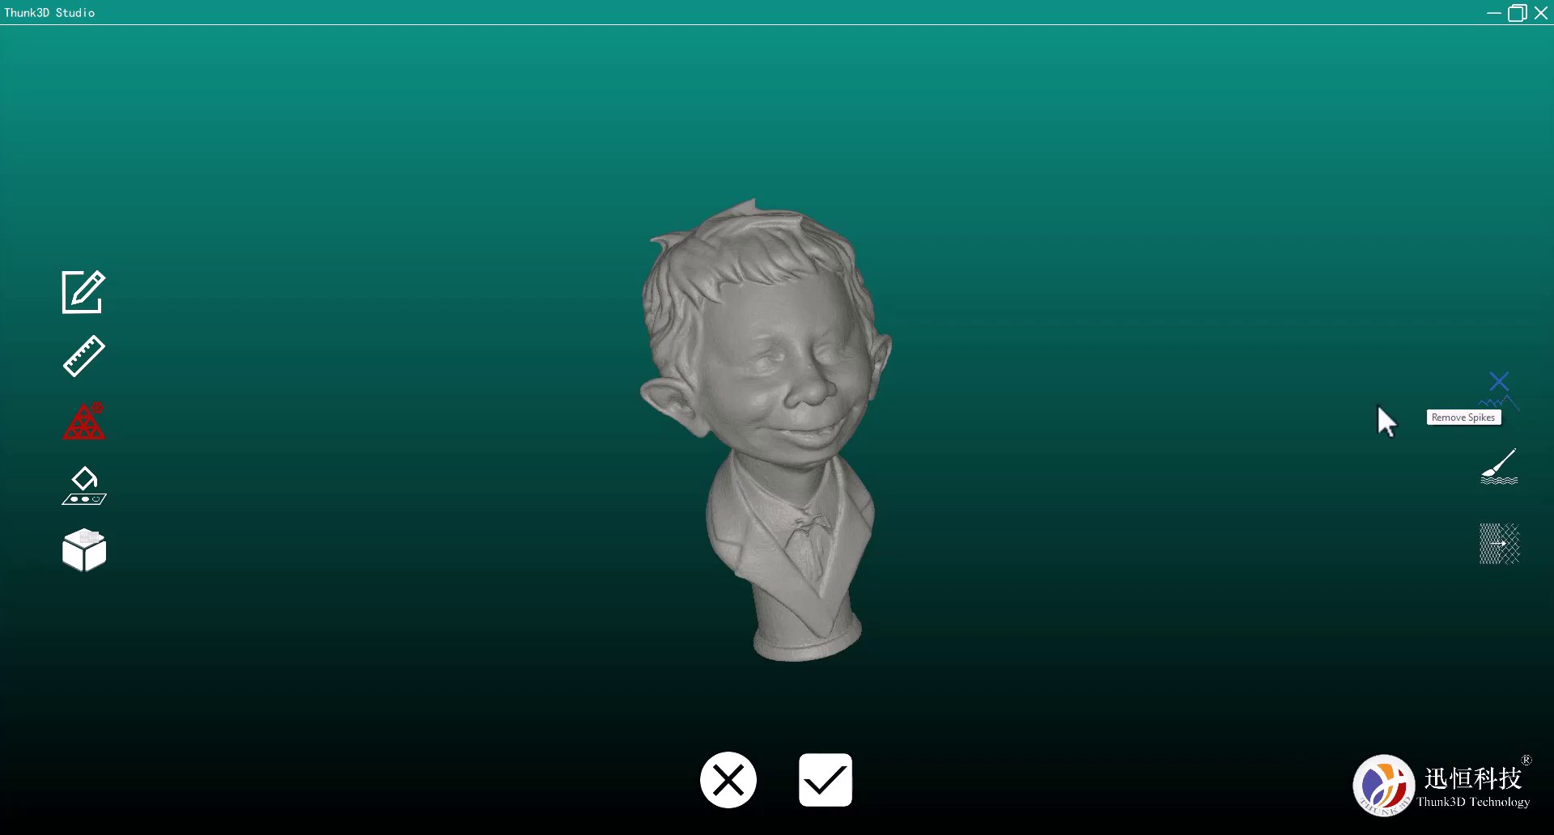
scroll(806, 329, down, 3)
scroll(793, 325, up, 10)
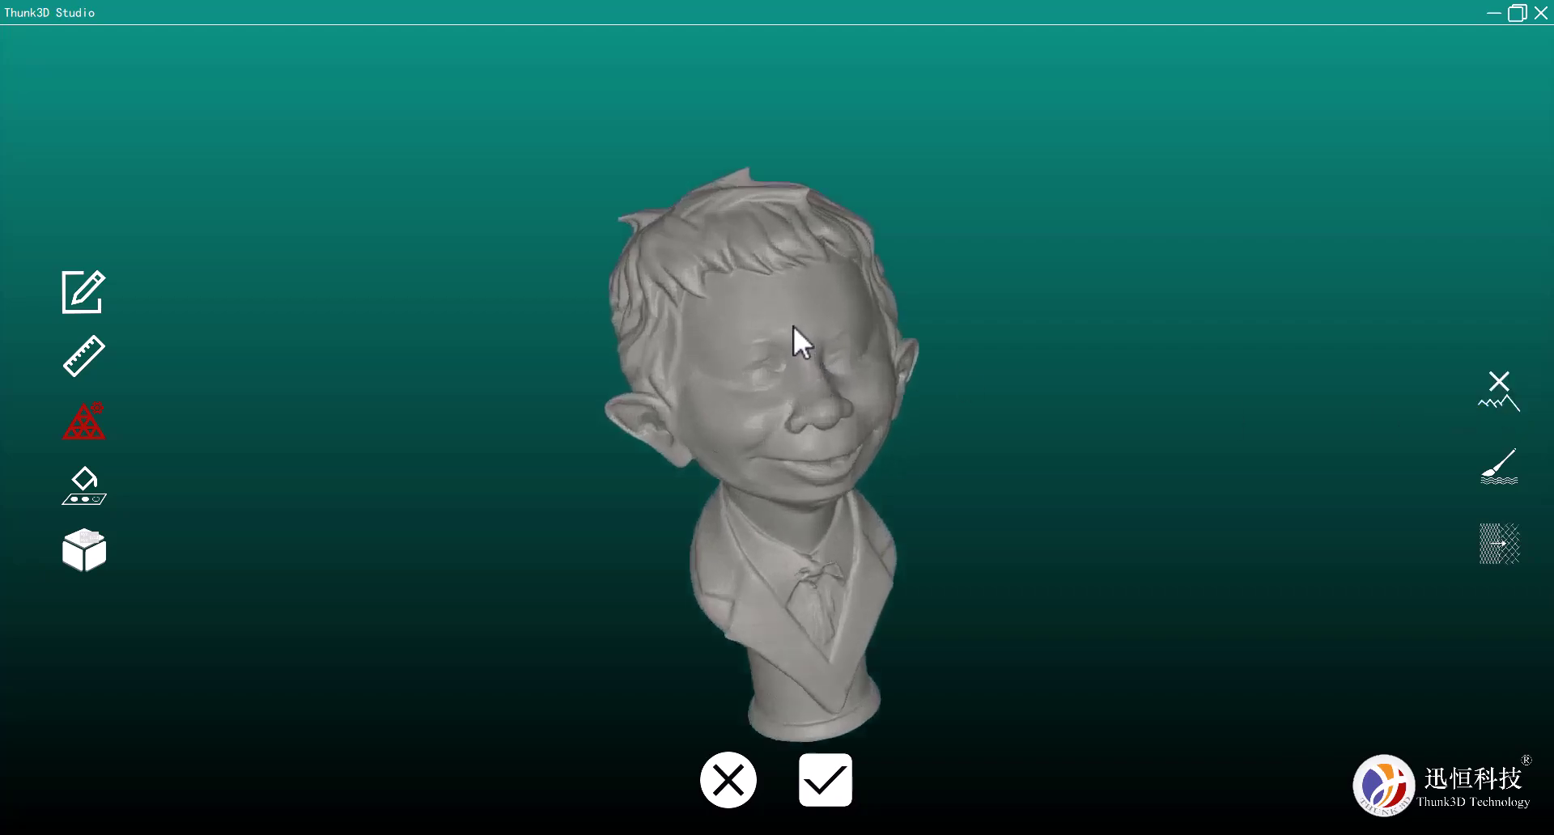
drag(793, 325, 1007, 328)
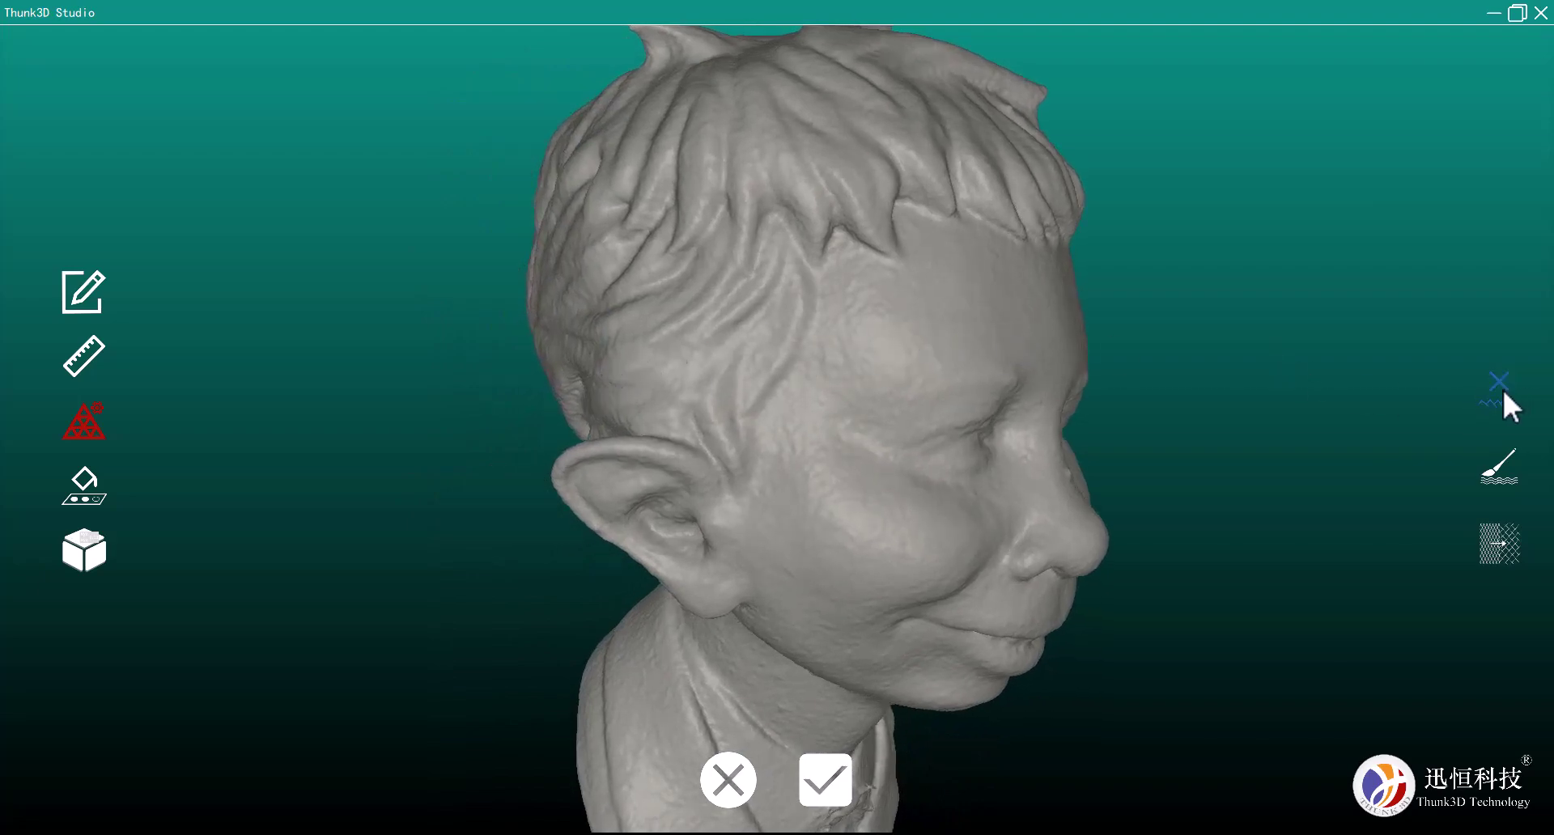
click(1502, 465)
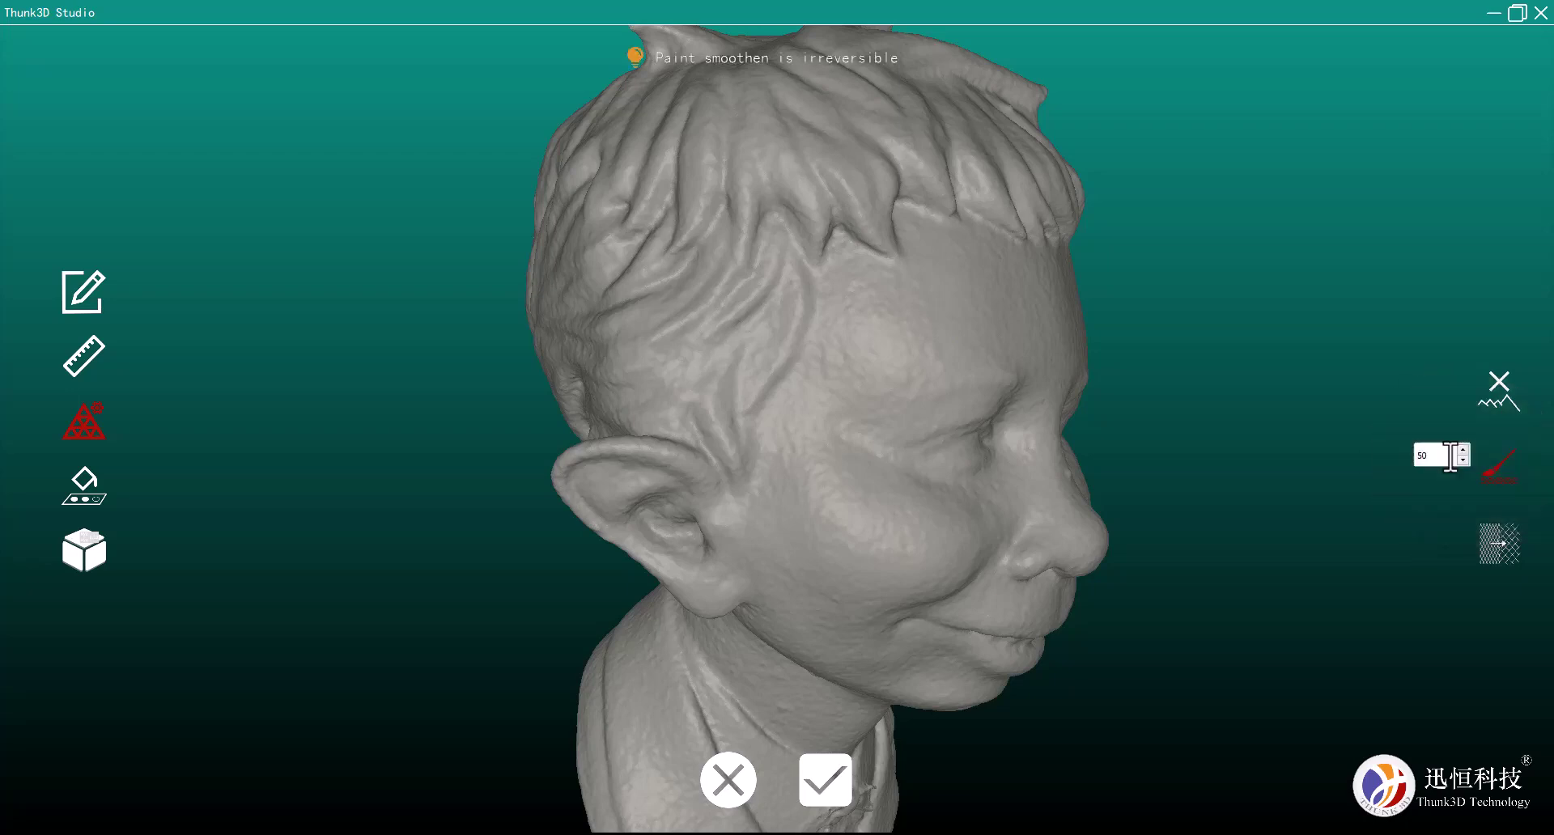
mouse_move(967, 348)
mouse_down()
mouse_move(834, 359)
mouse_move(971, 309)
mouse_move(906, 313)
mouse_move(868, 291)
mouse_move(938, 300)
mouse_move(929, 253)
mouse_move(1052, 302)
mouse_move(1054, 339)
mouse_up()
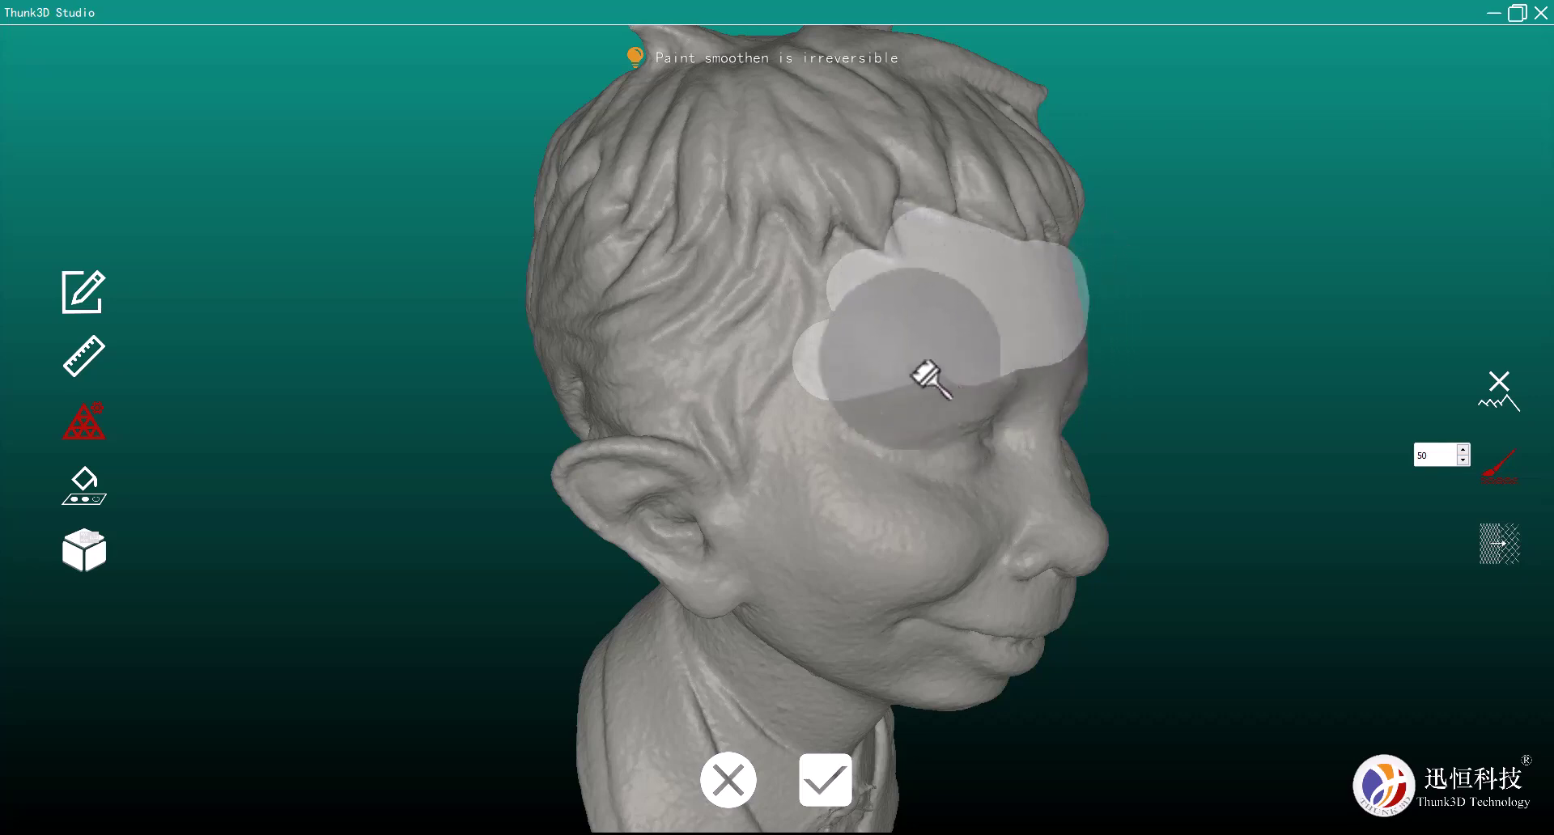
mouse_move(840, 413)
mouse_down()
mouse_move(768, 516)
mouse_move(741, 516)
mouse_move(748, 553)
mouse_move(723, 500)
mouse_move(669, 471)
mouse_move(594, 483)
mouse_move(720, 598)
mouse_move(757, 599)
mouse_move(827, 574)
mouse_move(870, 446)
mouse_move(1009, 408)
mouse_move(1024, 425)
mouse_move(925, 483)
mouse_move(926, 508)
mouse_move(997, 500)
mouse_move(1032, 509)
mouse_move(1032, 533)
mouse_move(922, 553)
mouse_move(898, 569)
mouse_move(940, 582)
mouse_move(911, 606)
mouse_move(796, 631)
mouse_move(903, 686)
mouse_move(979, 693)
mouse_move(940, 658)
mouse_move(955, 629)
mouse_move(1064, 603)
mouse_move(1014, 651)
mouse_move(1085, 643)
mouse_up()
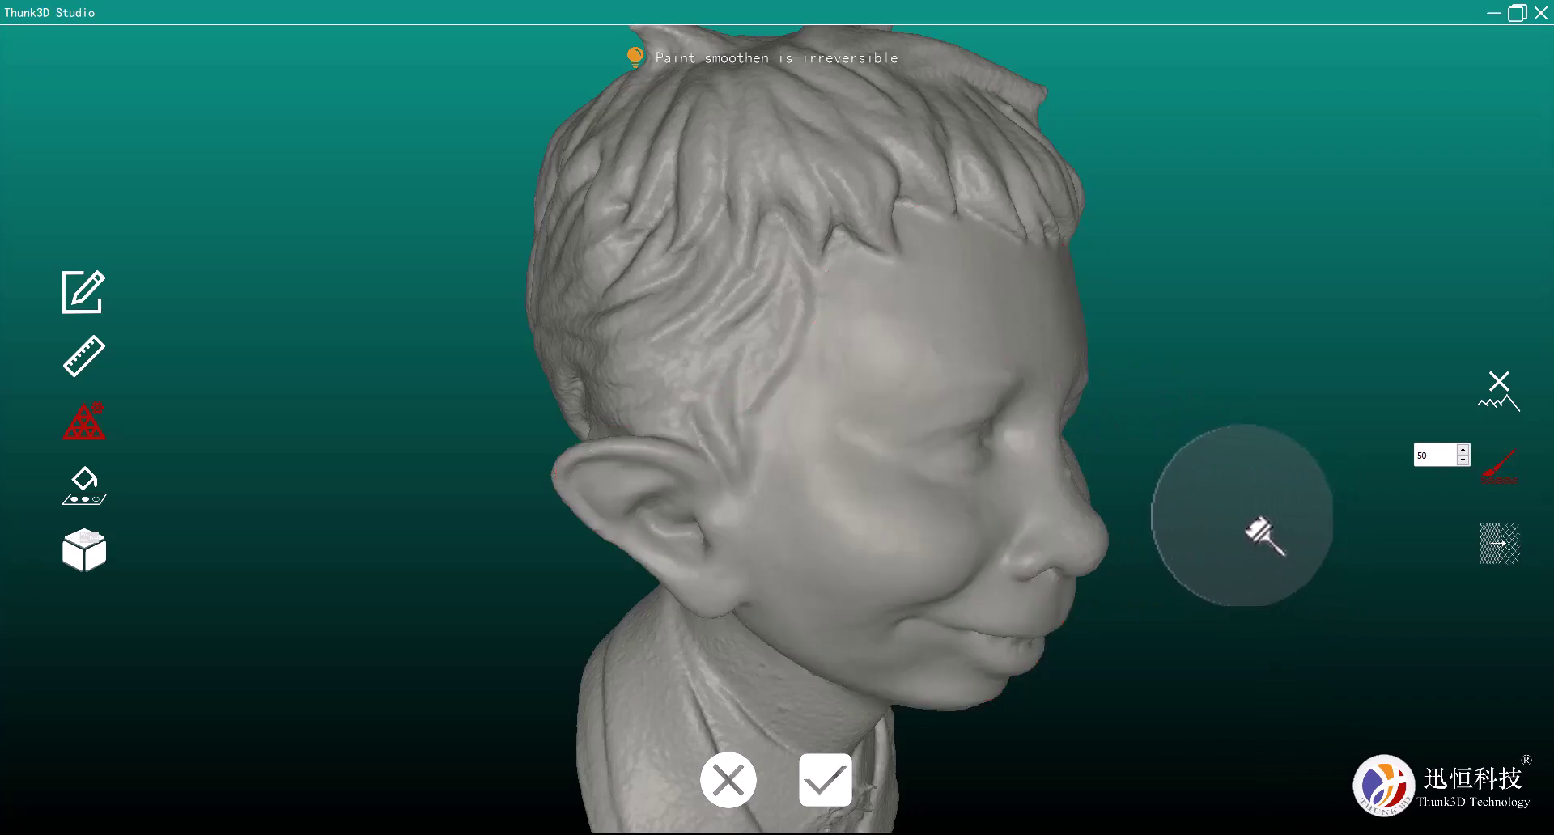
- Continue paint smoothing around the face, covering the front and the opposite side with brush size 50
mouse_move(1238, 527)
mouse_down()
mouse_move(1115, 474)
mouse_move(1018, 477)
mouse_up()
mouse_move(1003, 516)
right_down()
mouse_move(1016, 526)
mouse_move(797, 465)
mouse_move(778, 265)
right_up()
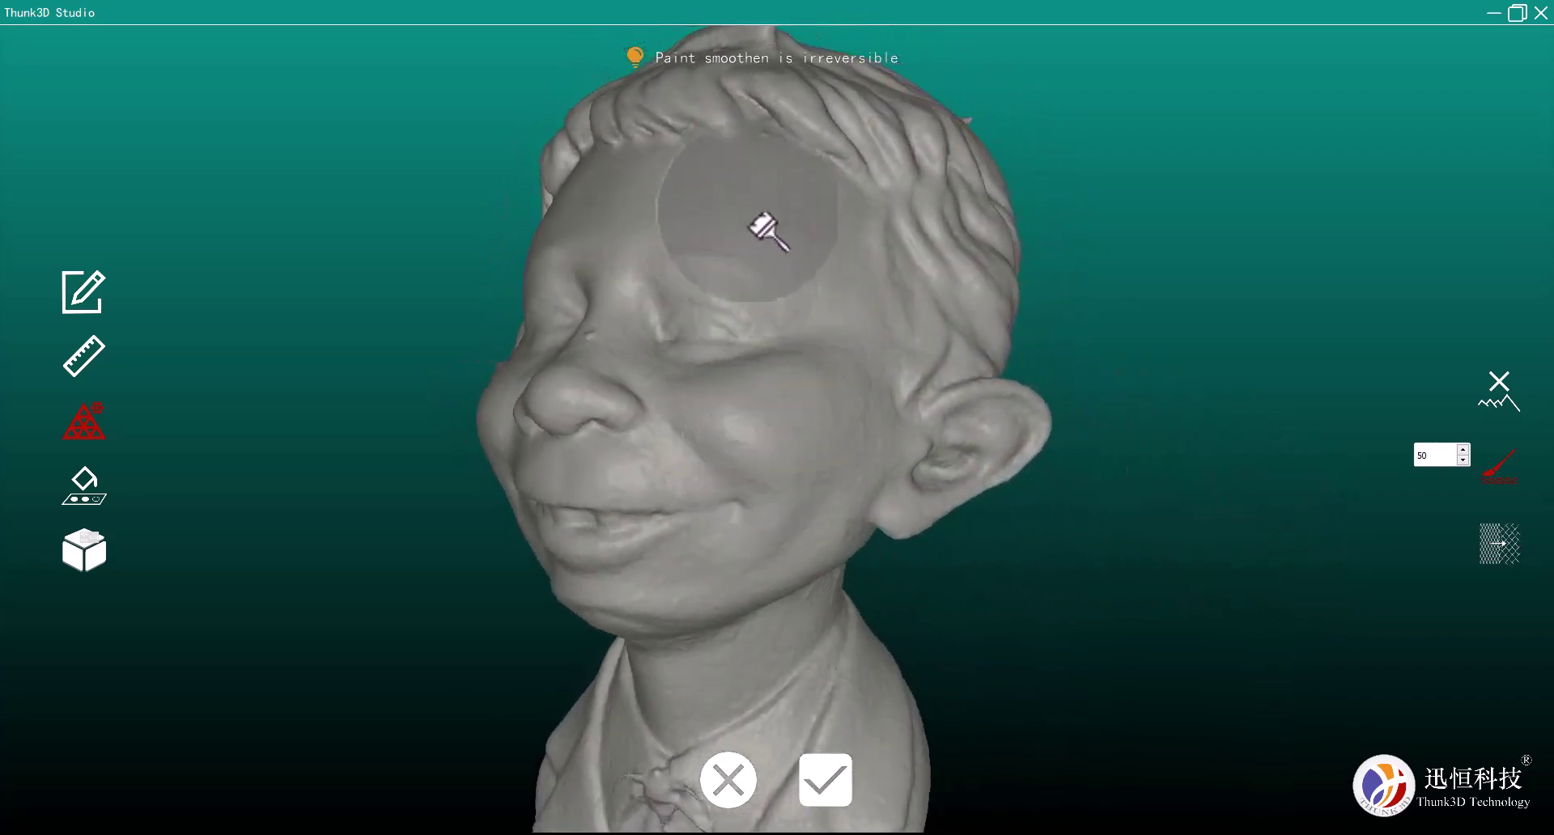
mouse_move(952, 518)
right_down()
mouse_move(1193, 527)
mouse_move(1179, 488)
mouse_move(1123, 451)
mouse_move(1114, 485)
mouse_move(1132, 496)
right_up()
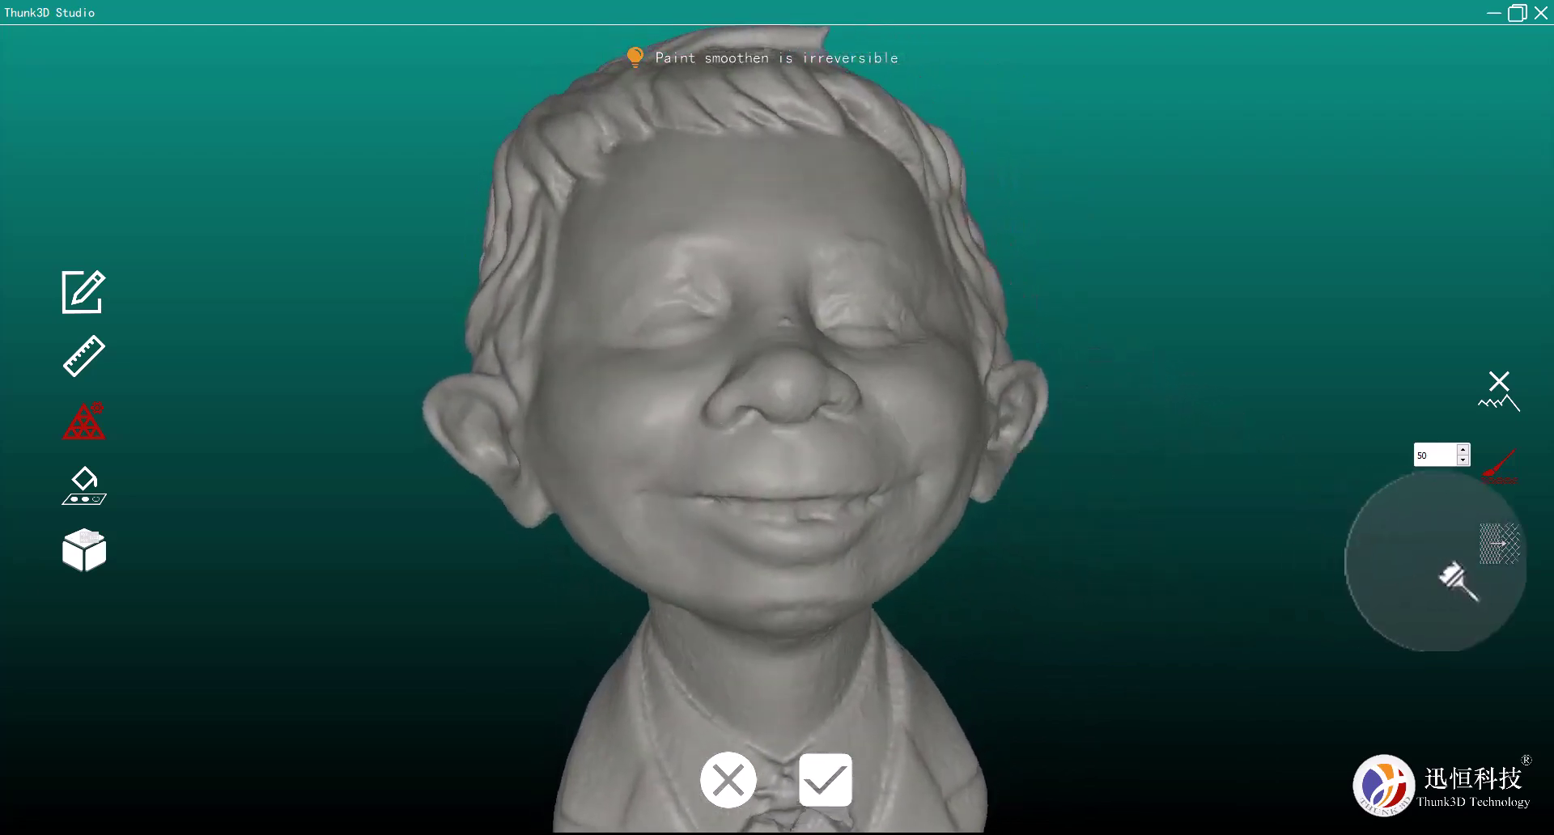
click(1496, 550)
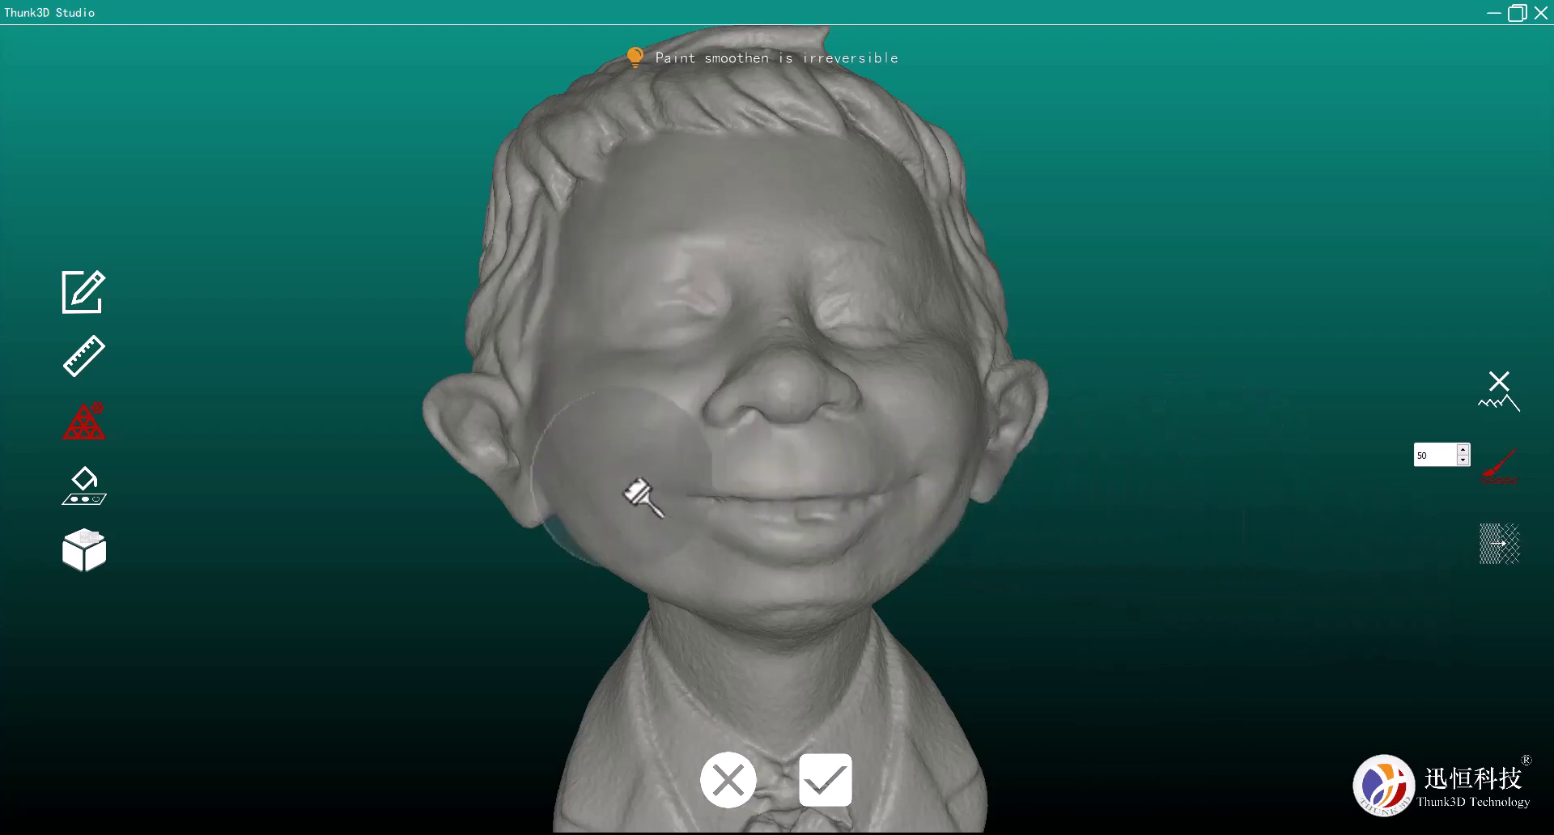
- Decimate the bust mesh to 50 percent
click(1502, 552)
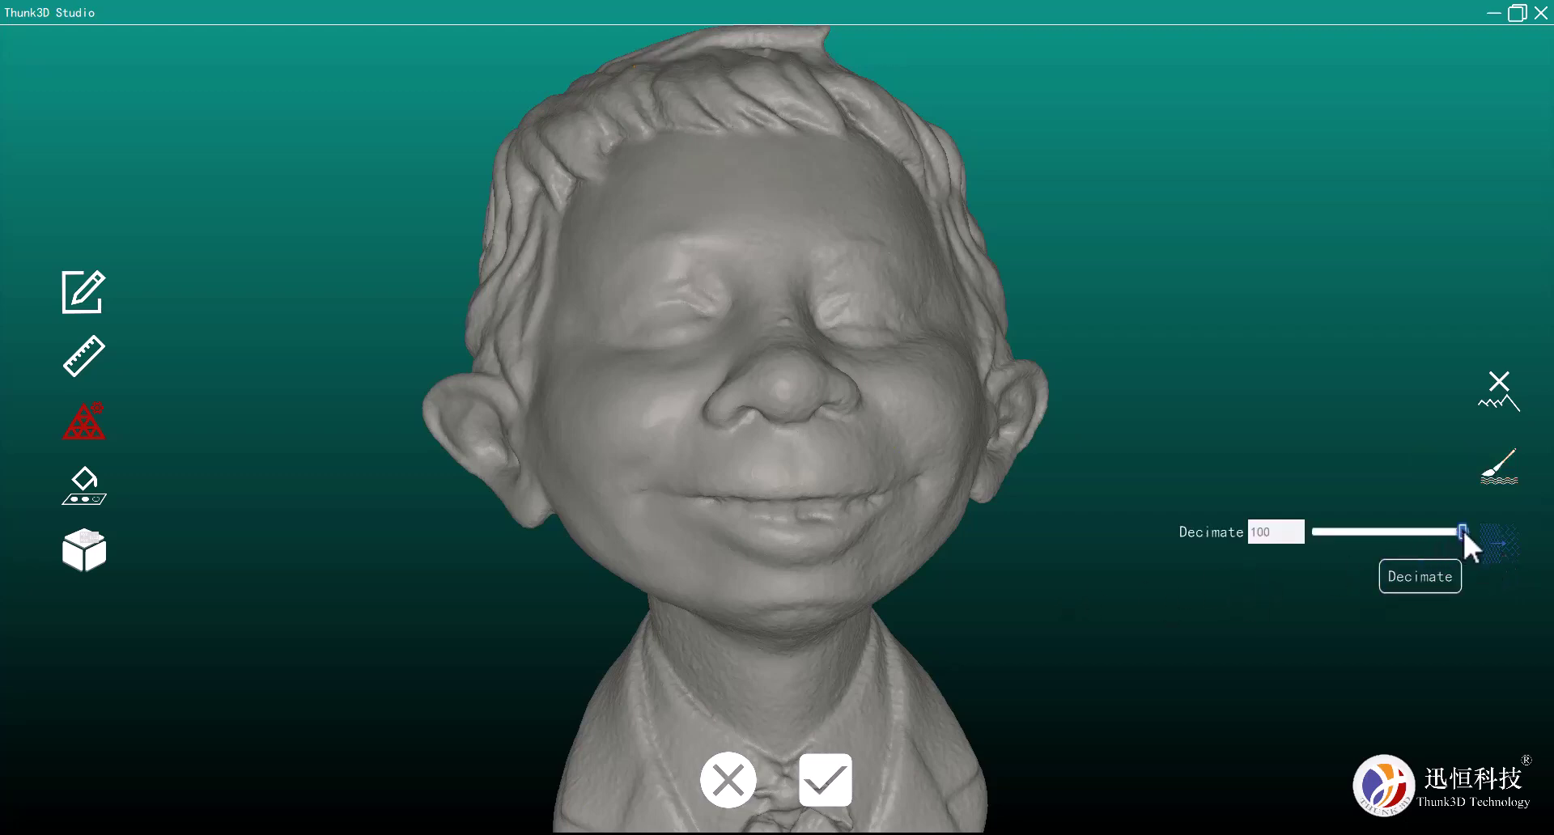
drag(1461, 533, 1398, 544)
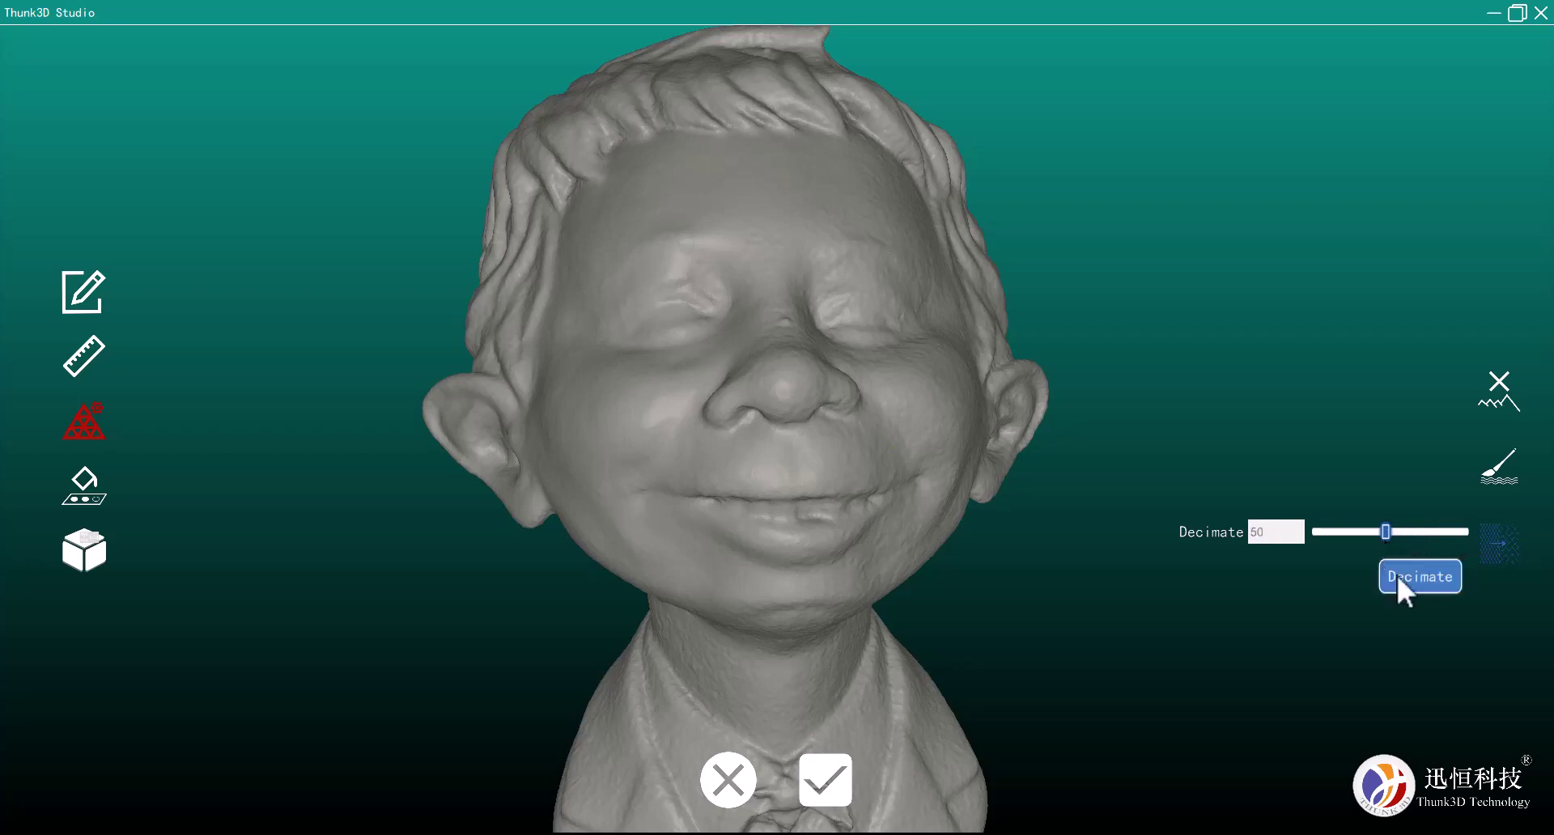
click(1405, 579)
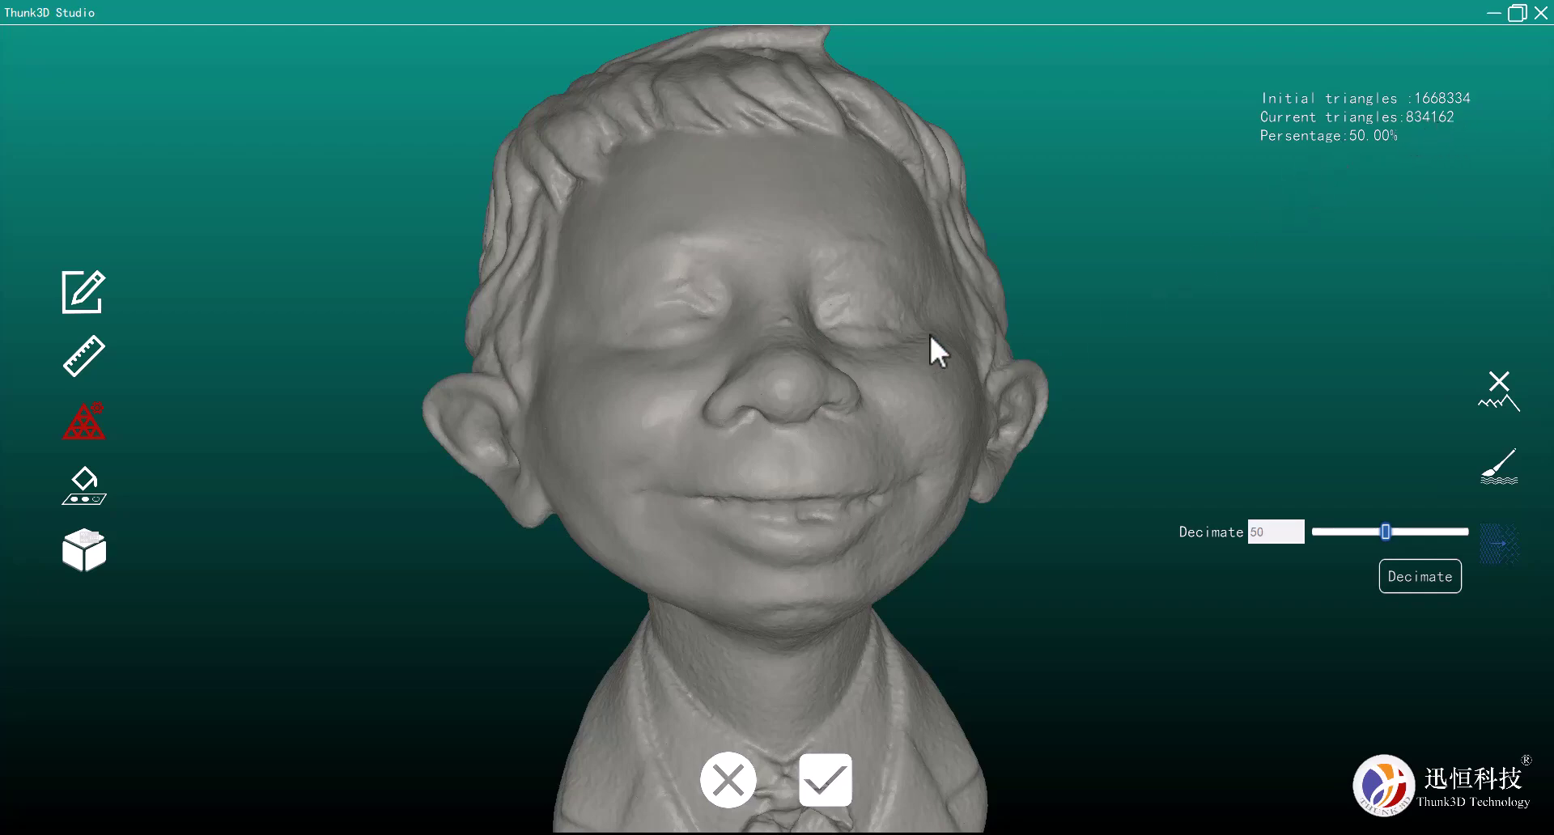
- Smooth the underside of the chin and the neck down to the collar with the paint smoothing brush at size 50
drag(995, 299, 1043, 388)
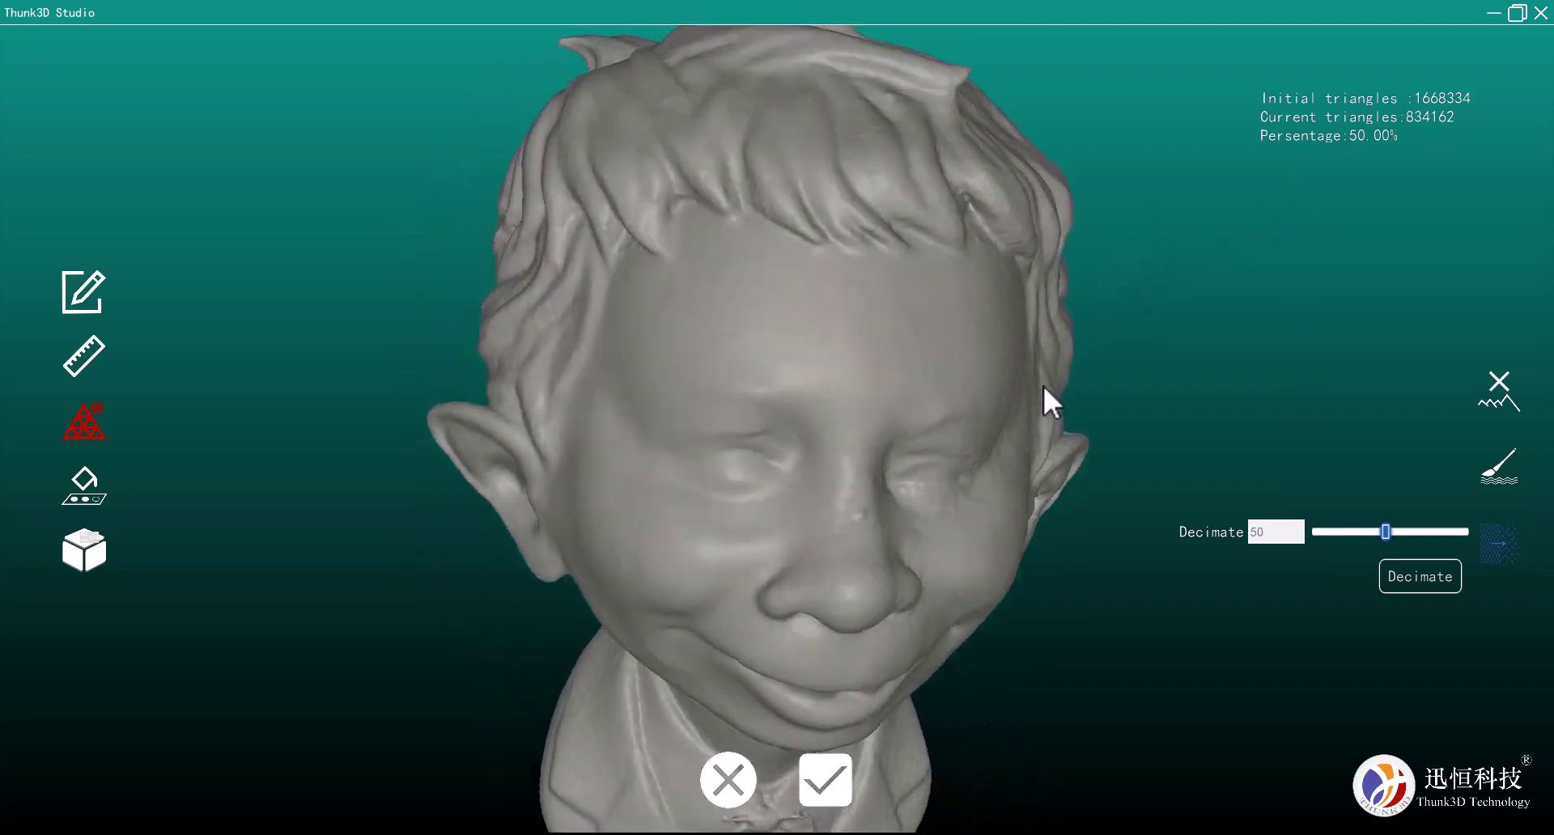
click(1497, 468)
mouse_move(1109, 631)
mouse_down()
mouse_move(1133, 581)
mouse_move(1144, 624)
mouse_up()
mouse_move(1190, 610)
right_down()
mouse_move(1238, 392)
mouse_move(1177, 508)
mouse_move(1183, 270)
mouse_move(1131, 229)
mouse_move(748, 222)
right_up()
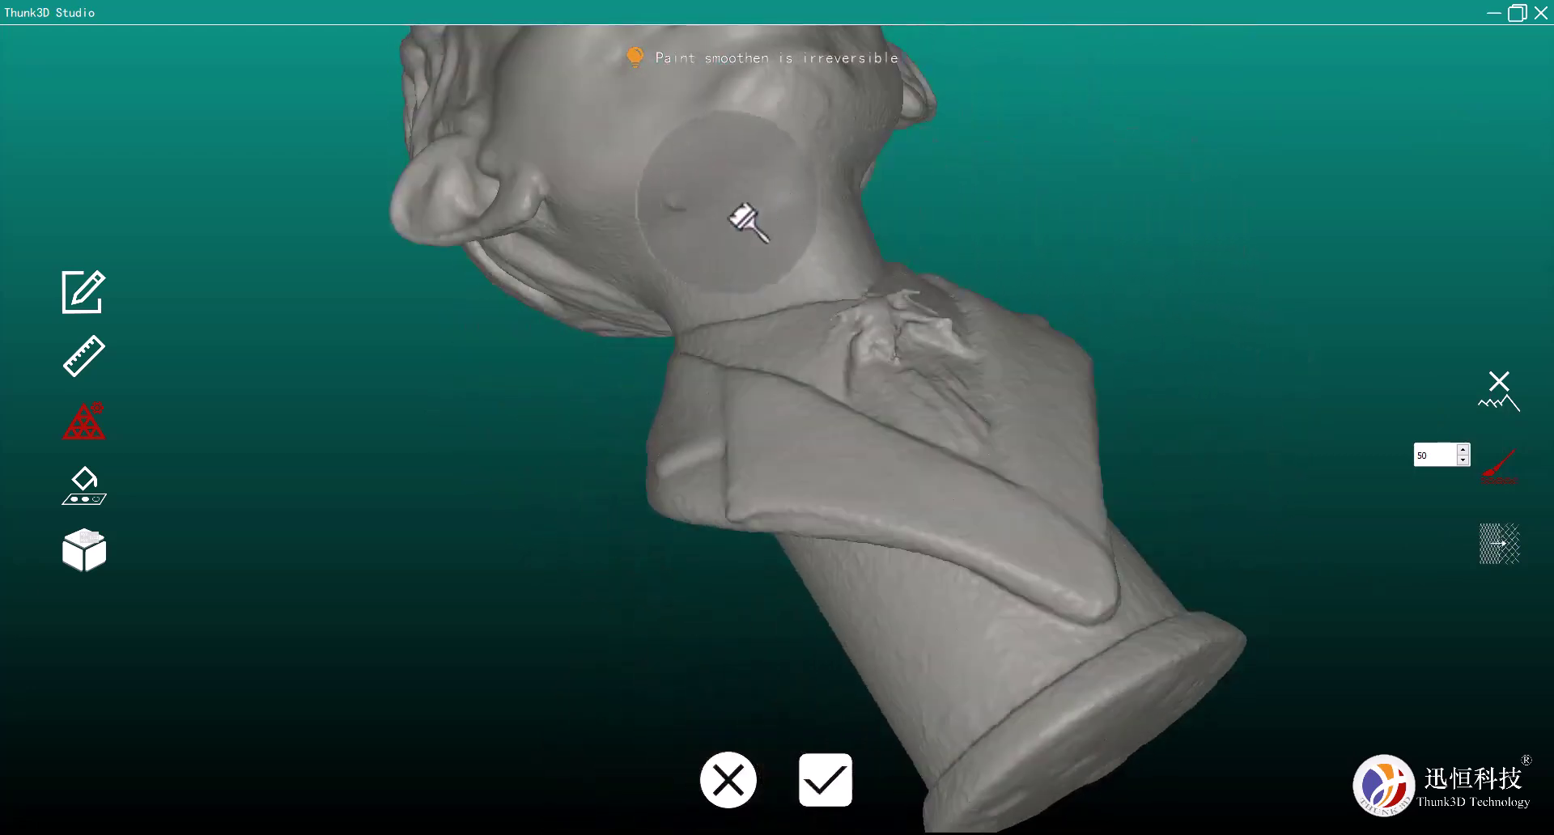
mouse_move(749, 223)
mouse_down()
mouse_move(607, 219)
mouse_move(693, 203)
mouse_move(675, 198)
mouse_move(767, 107)
mouse_move(718, 169)
mouse_move(782, 136)
mouse_move(758, 201)
mouse_move(807, 167)
mouse_move(648, 257)
mouse_move(768, 268)
mouse_move(803, 243)
mouse_move(725, 281)
mouse_move(842, 276)
mouse_move(876, 303)
mouse_move(1102, 365)
mouse_up()
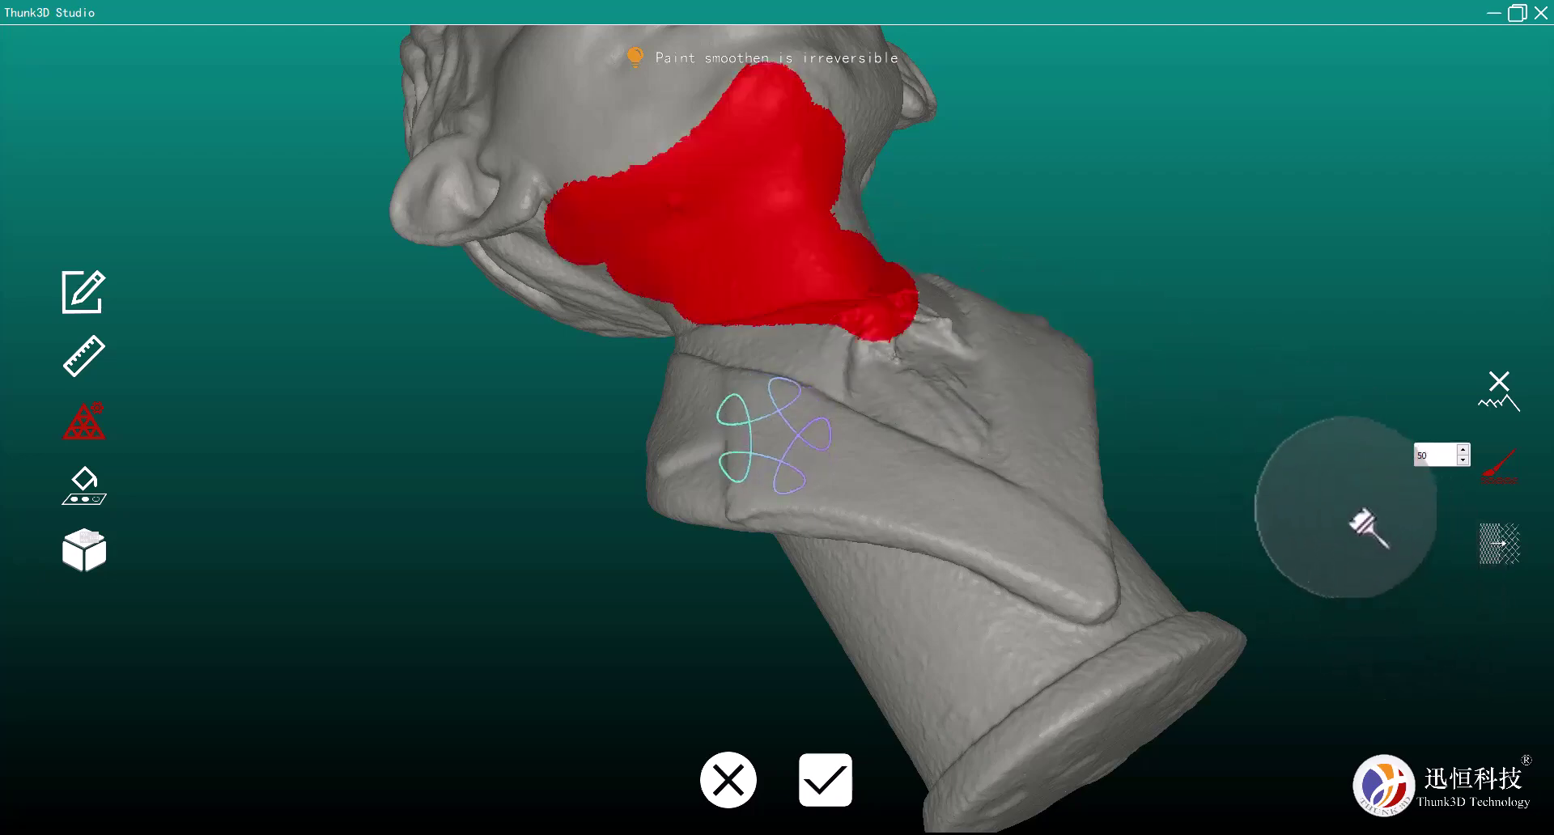
right_drag(1231, 350, 1168, 530)
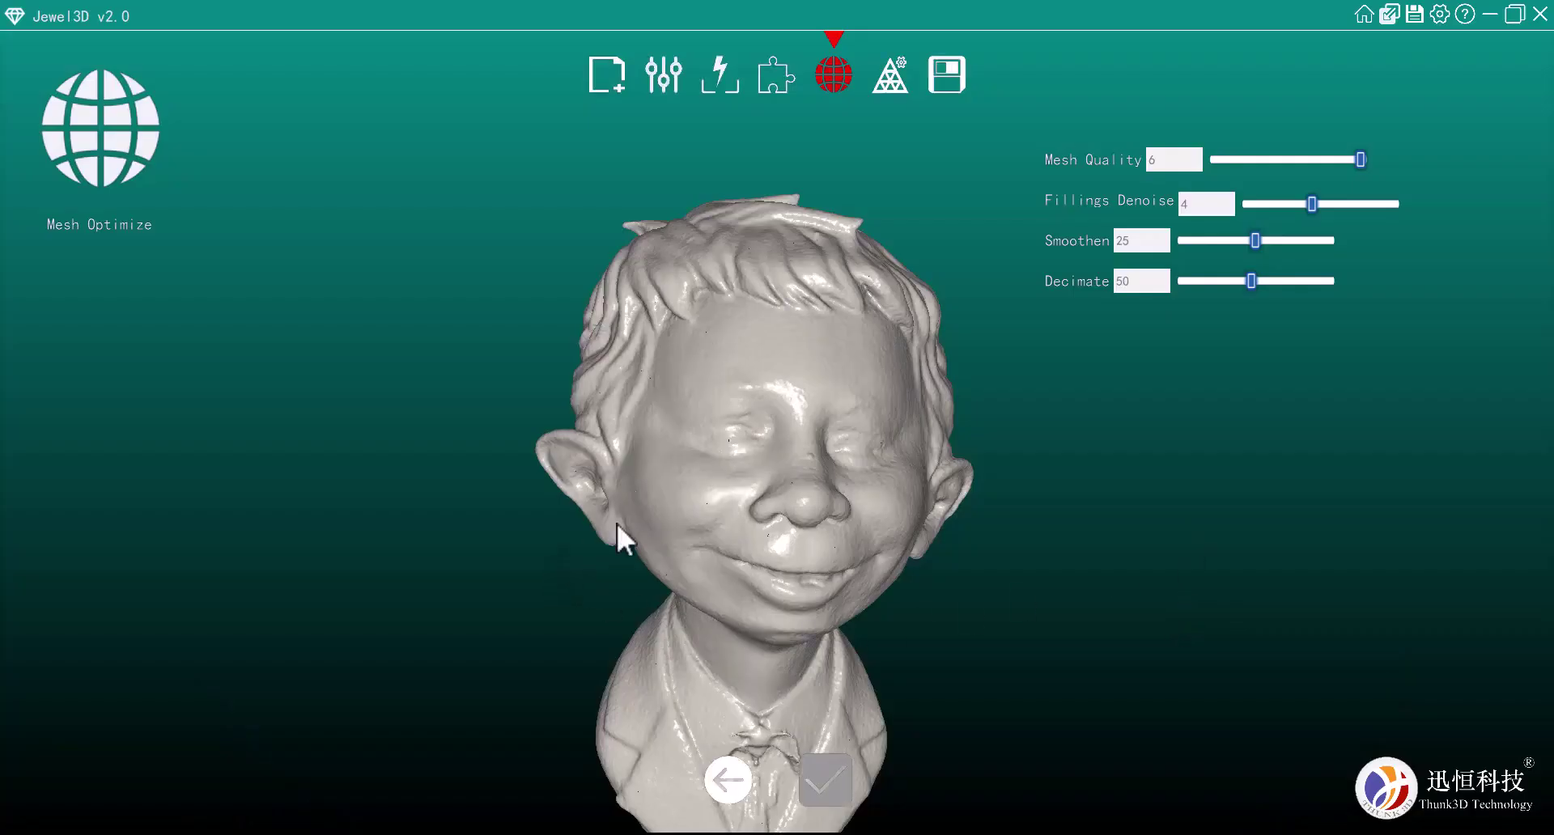
- View the bust from both sides in Jewel3D, then open the scan's project folder to check the saved files and close it
drag(617, 523, 677, 603)
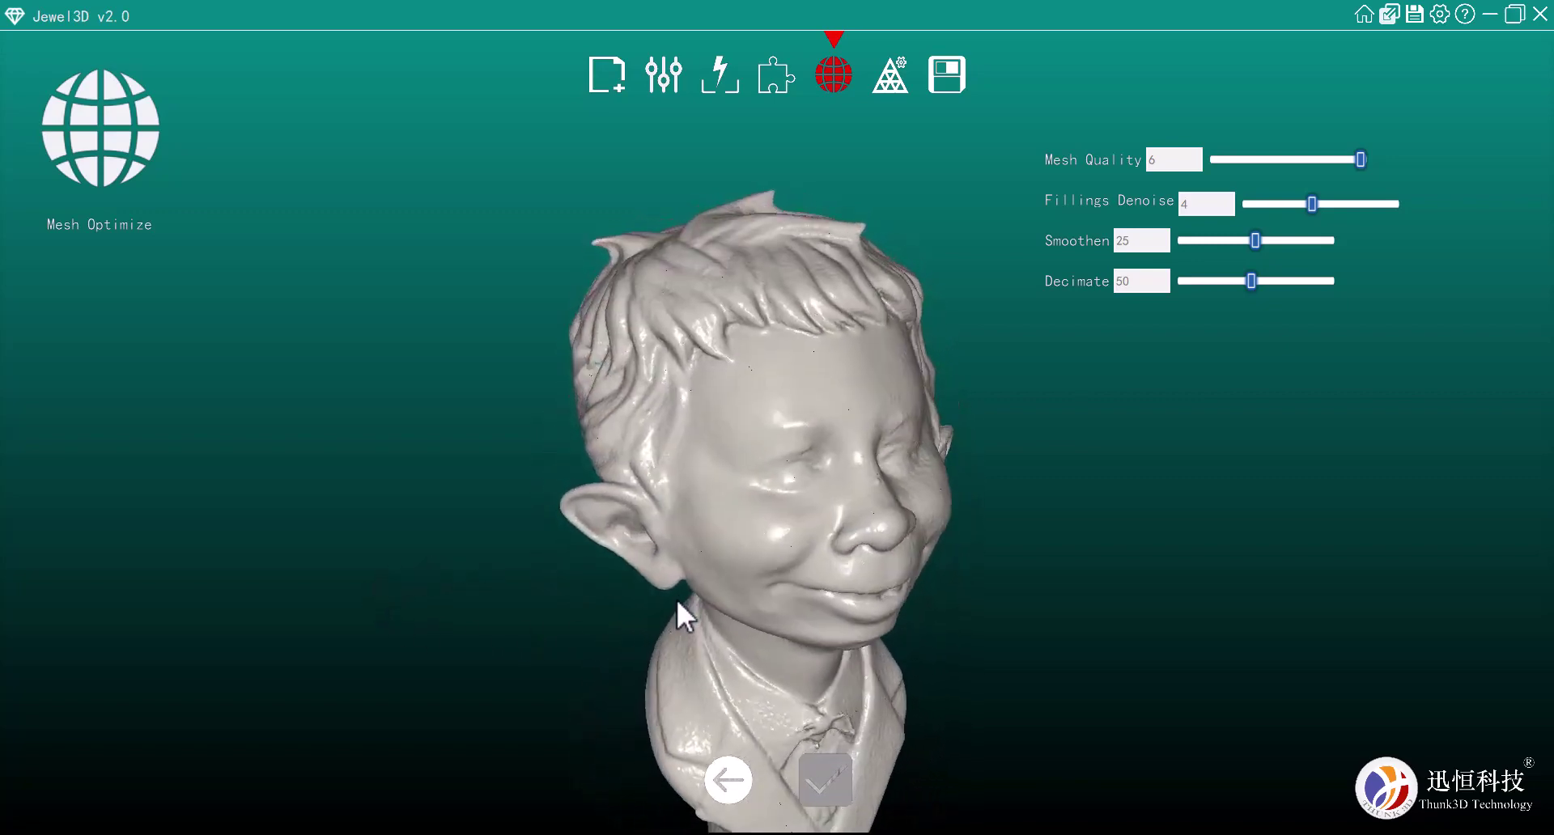
drag(1051, 599, 844, 576)
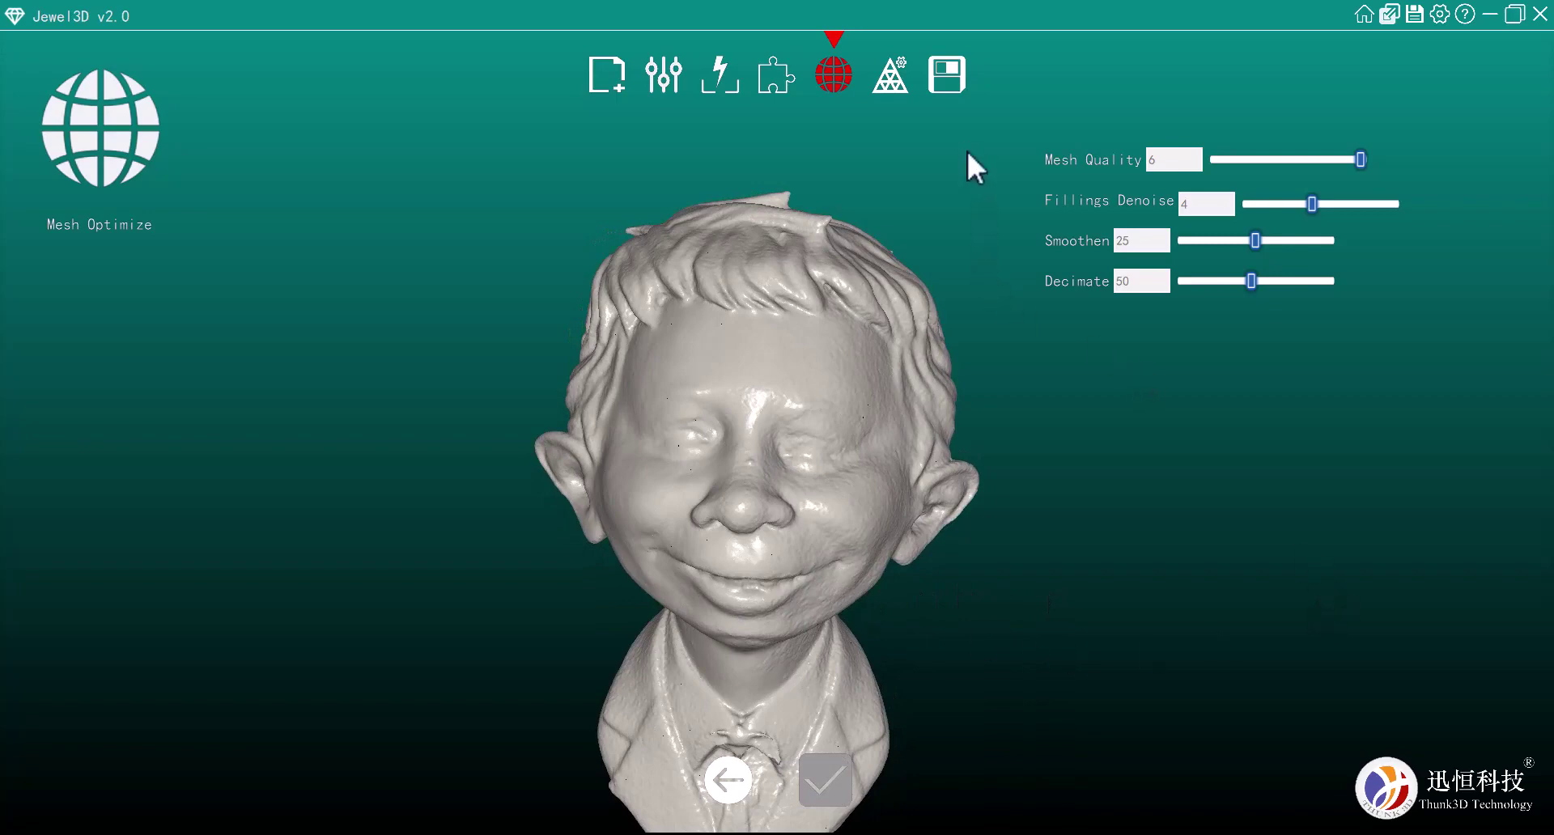
click(940, 75)
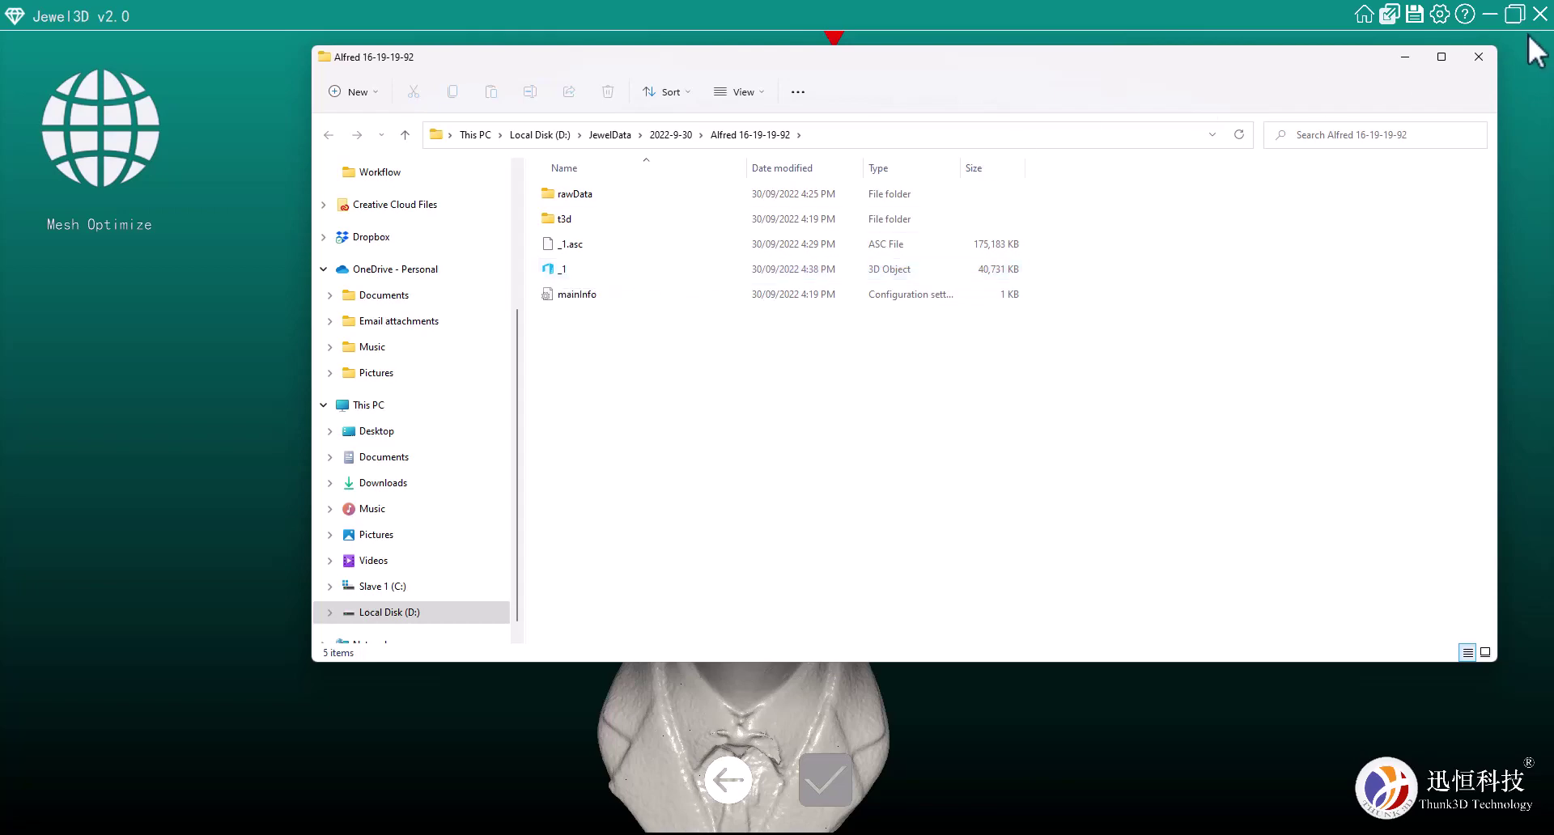
click(1478, 56)
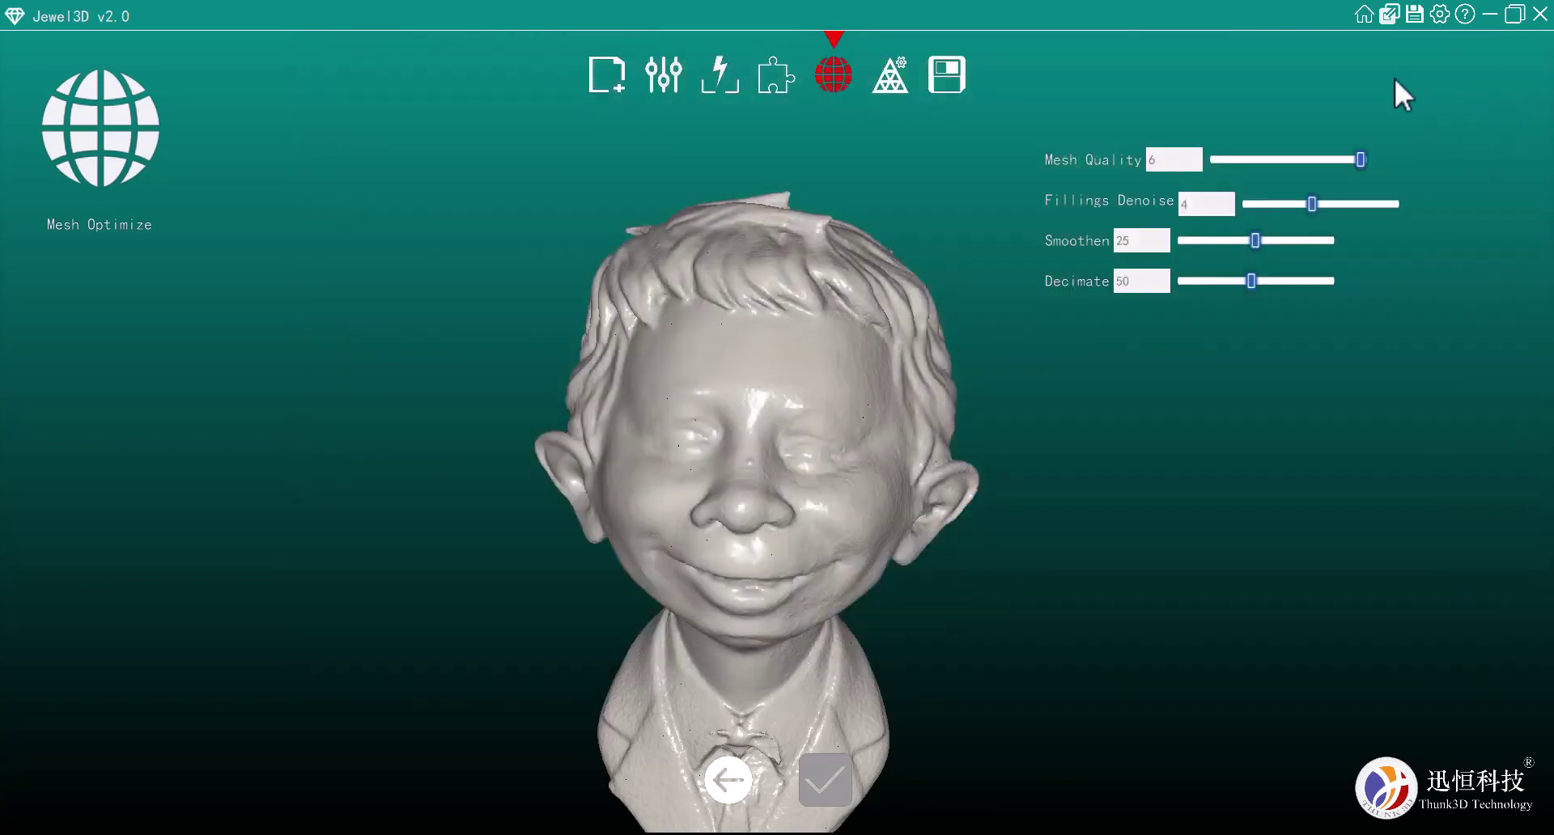